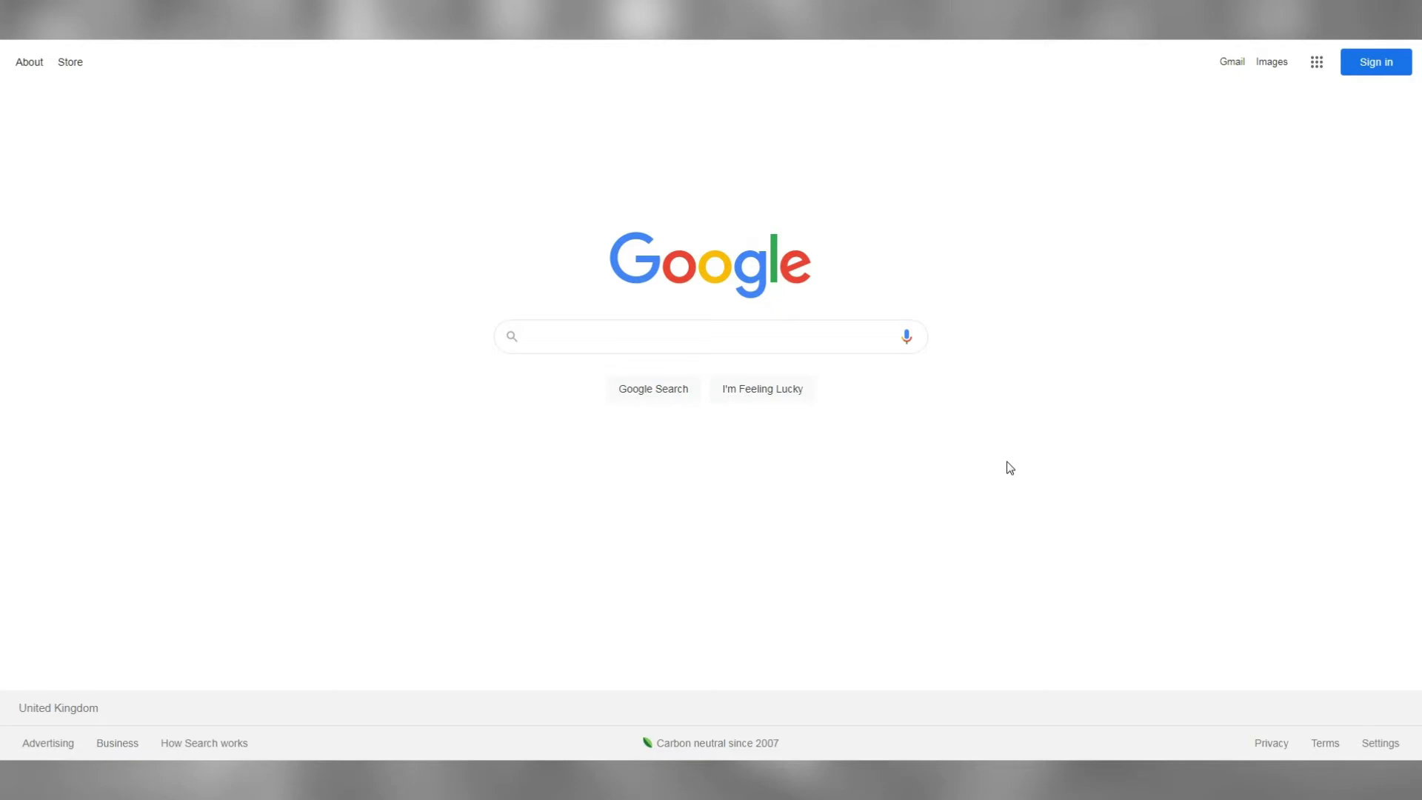
Search Google for 'recharge support ticket'
type("recharge support ticket")
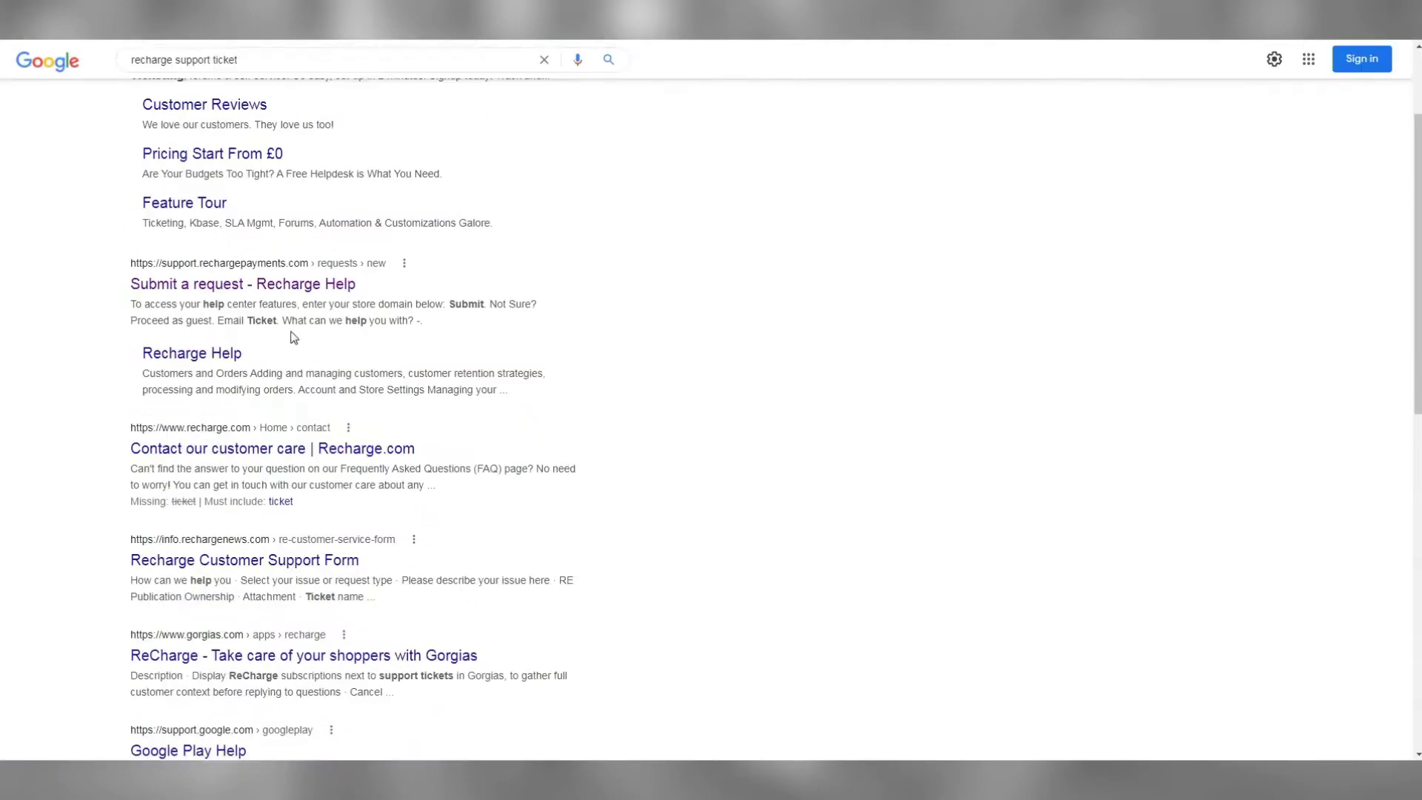
Submit store recharge-test.myshopify.com on Recharge Help and pick the 'API, integrations, & advanced customization' topic
left_click(279, 288)
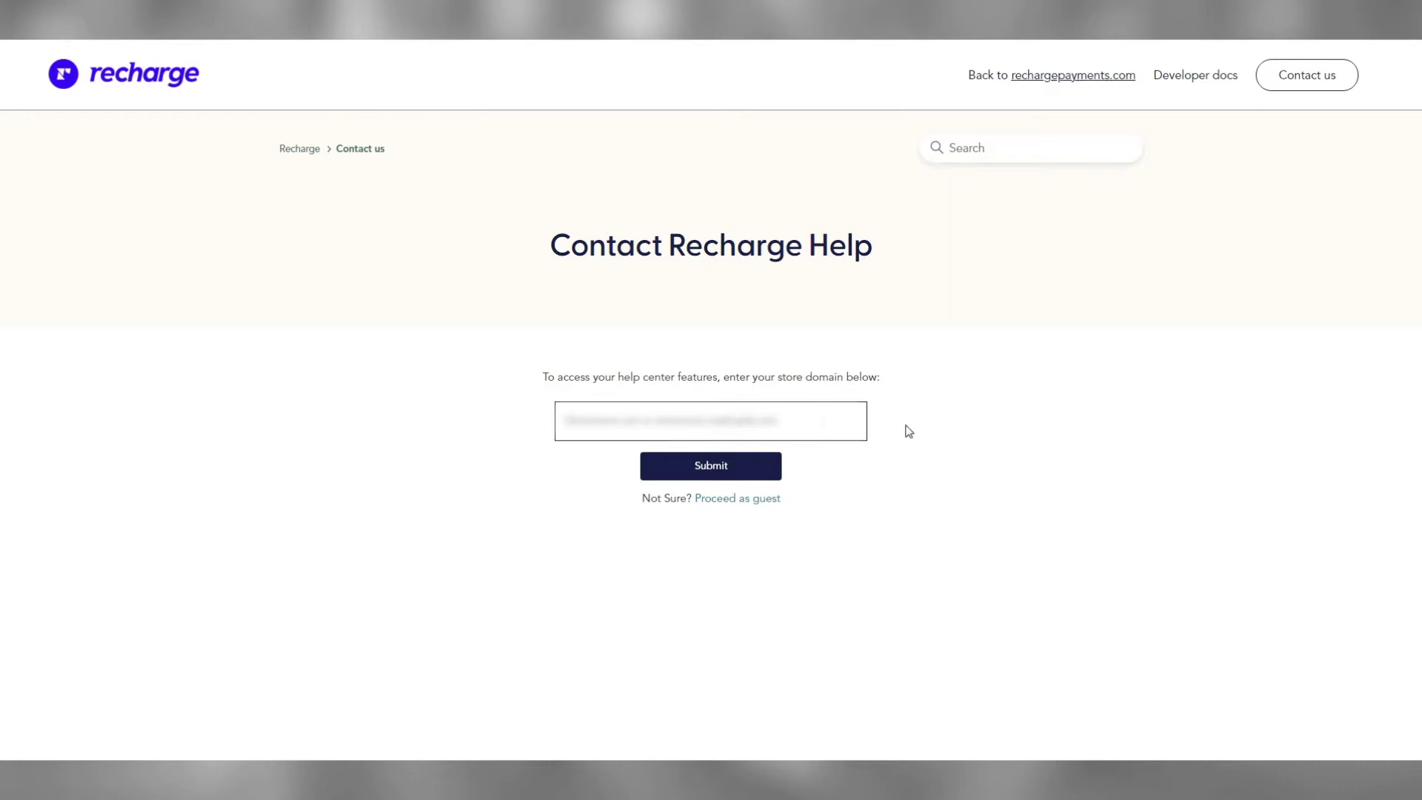
type("recharge-test")
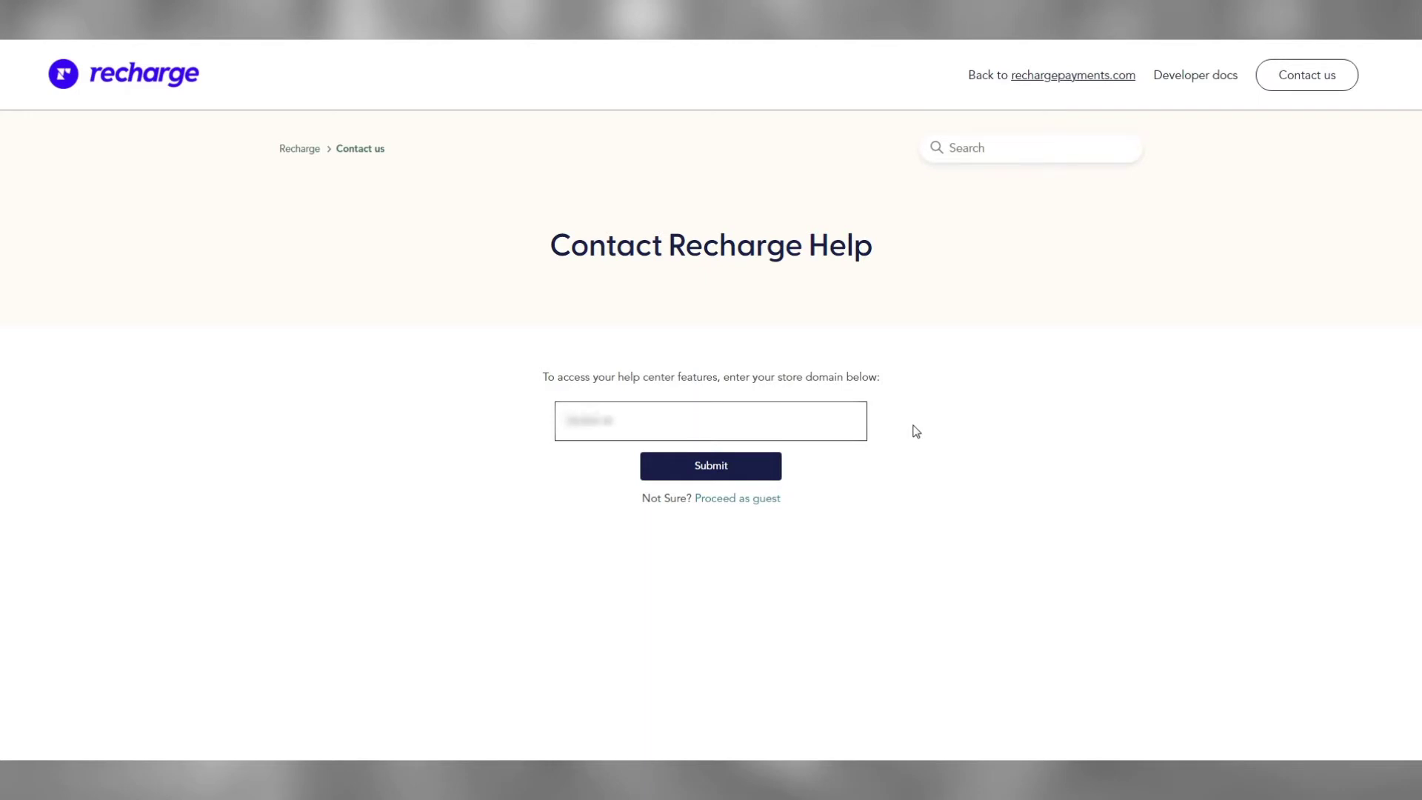
type(".myshopify.com")
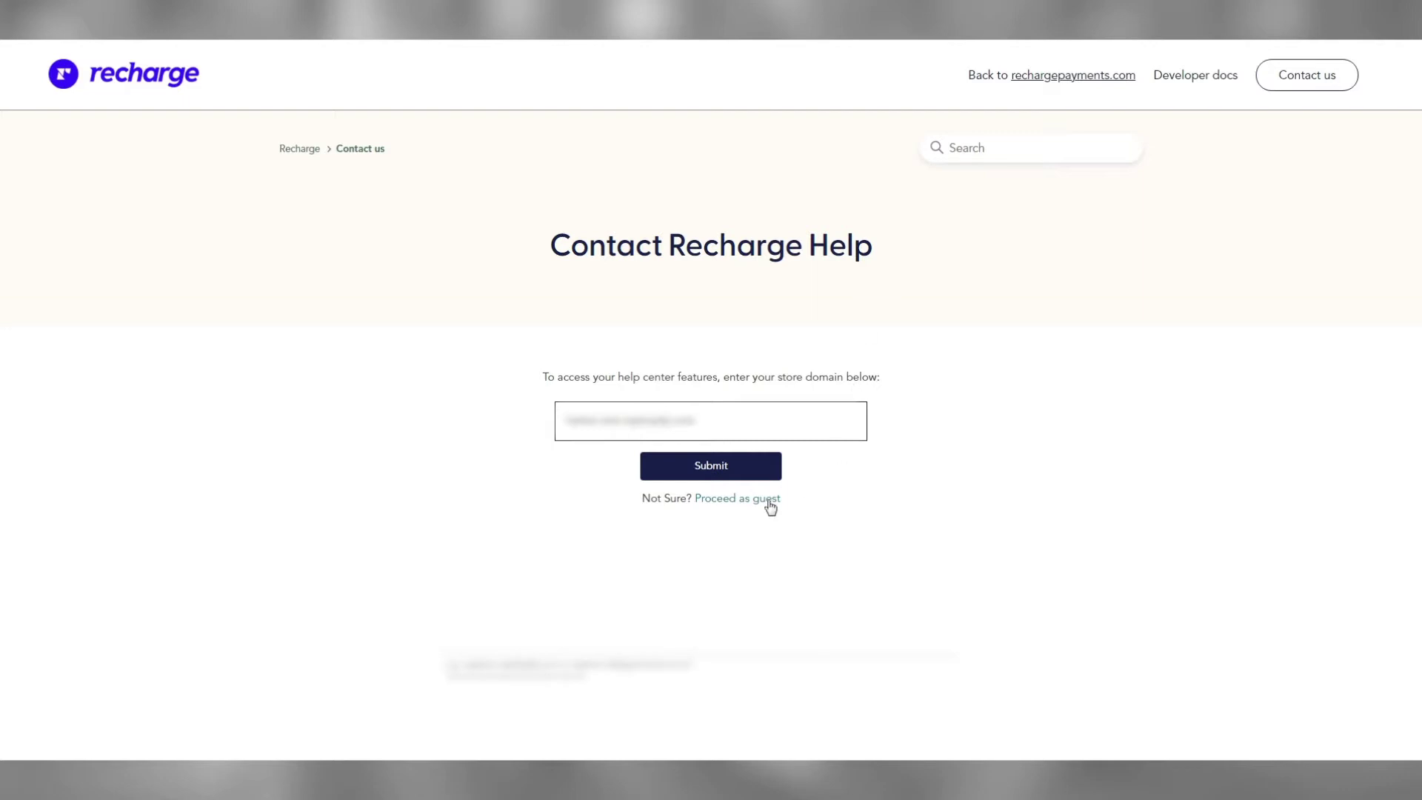
left_click(730, 473)
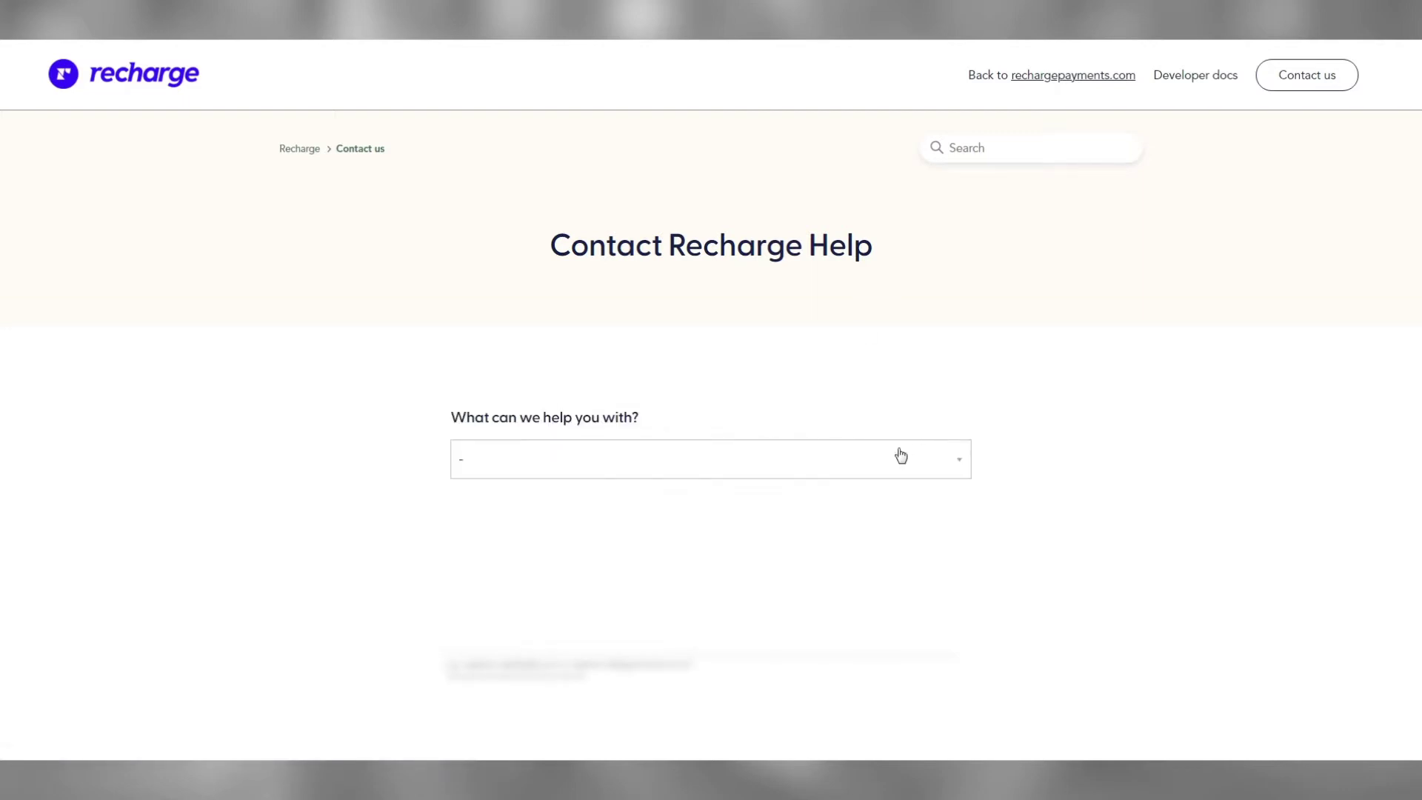
left_click(830, 462)
left_click(689, 529)
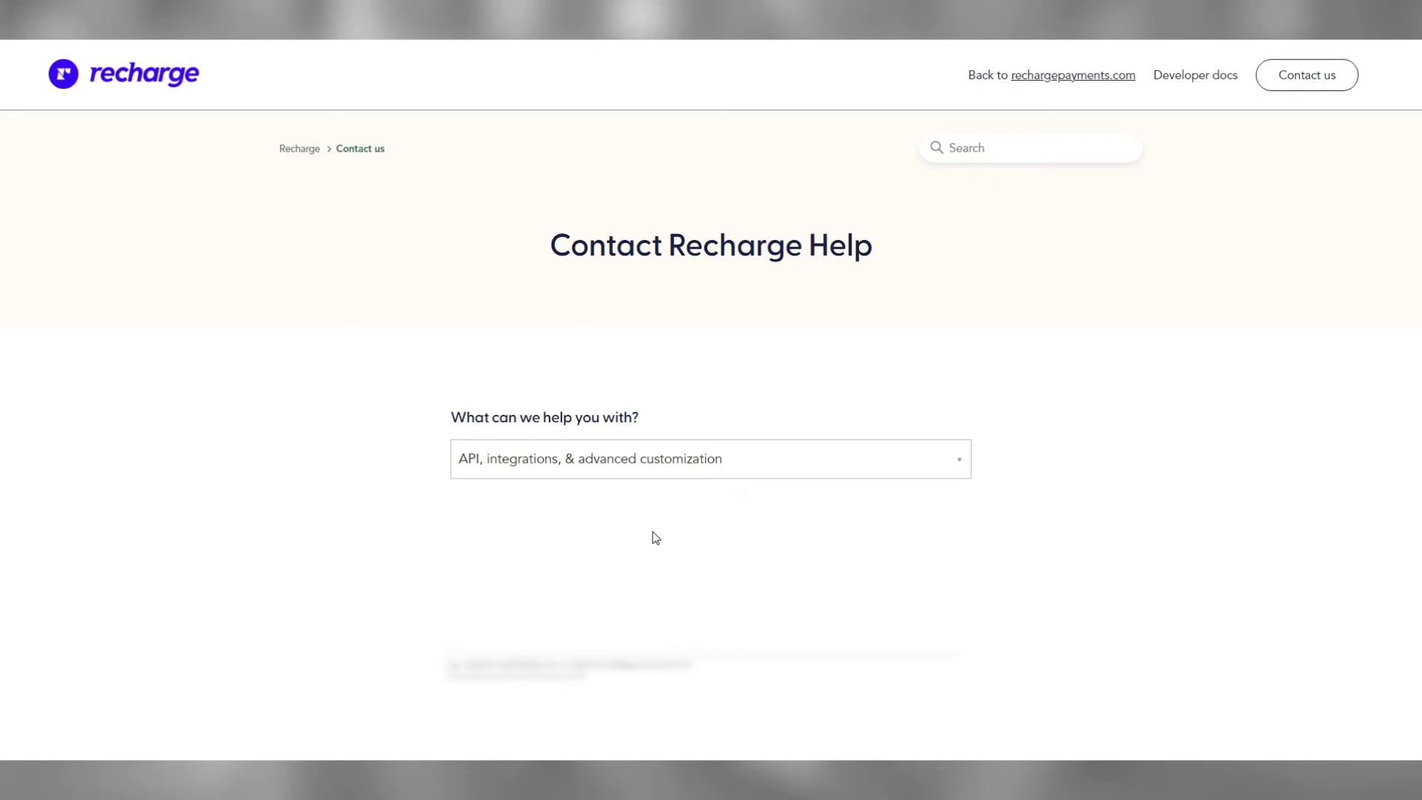
Fill in the contact e-mail and the ticket subject 'Access to JavaScript on Page 1'
scroll(730, 511, "down", 4)
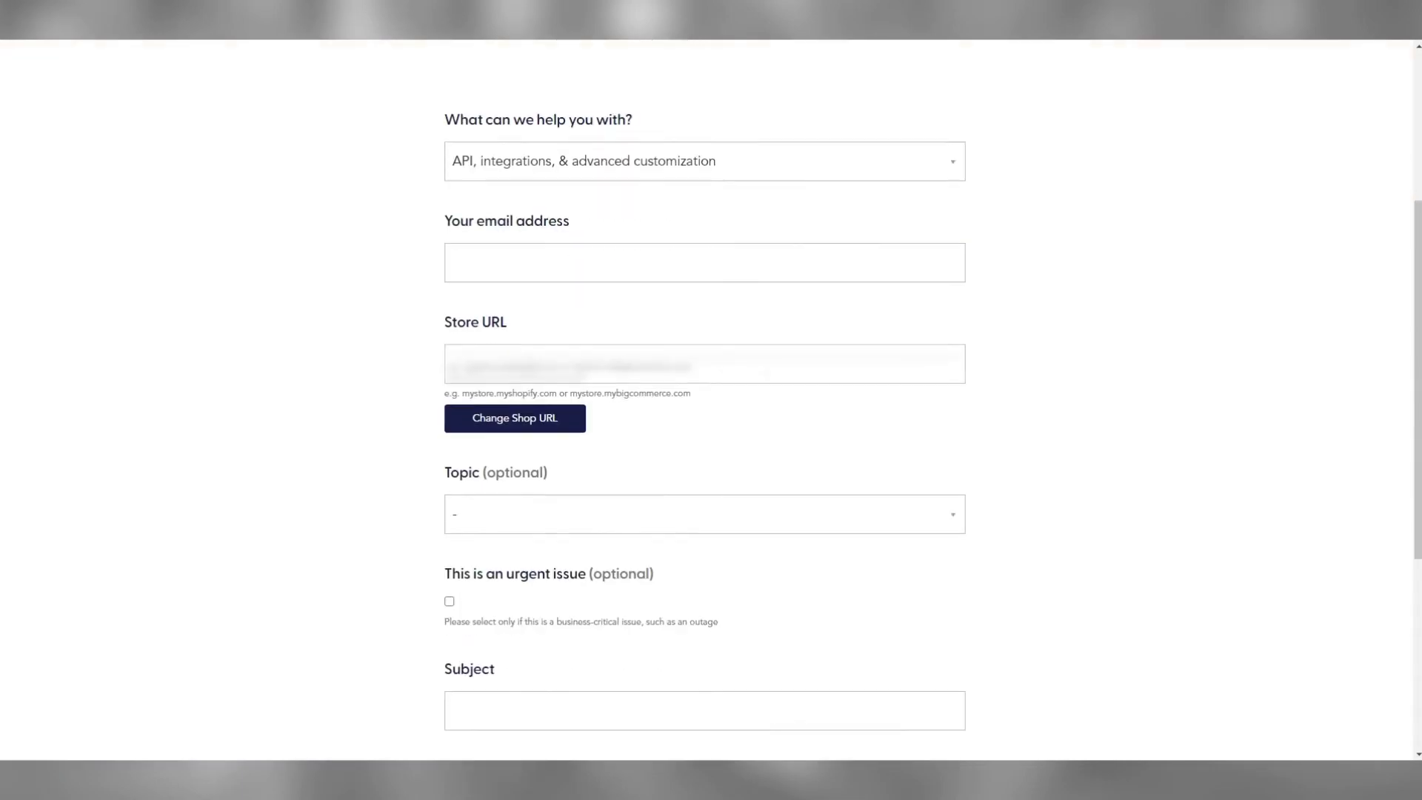
left_click(865, 269)
type("test@tset.com")
scroll(999, 267, "down", 3)
scroll(999, 267, "down", 2)
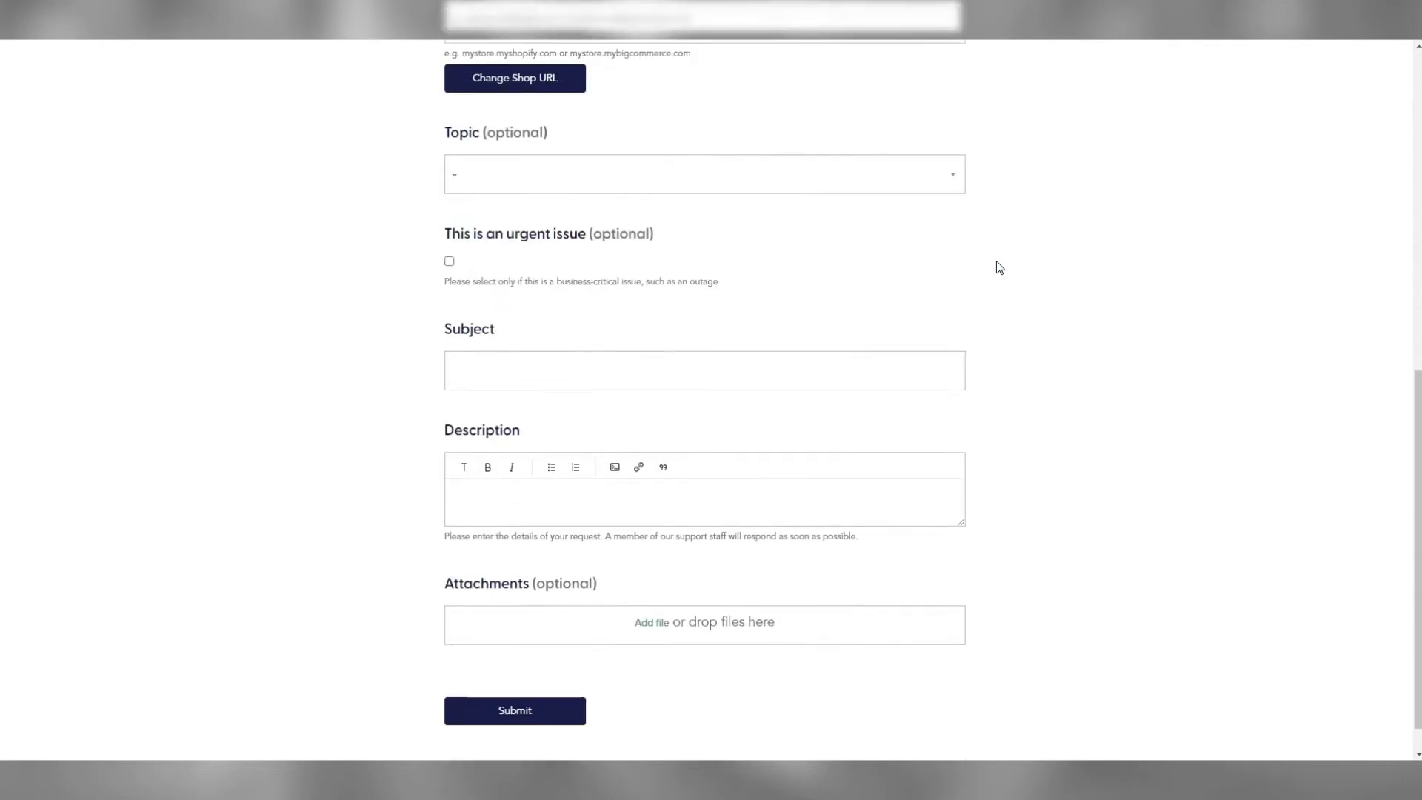
left_click(924, 317)
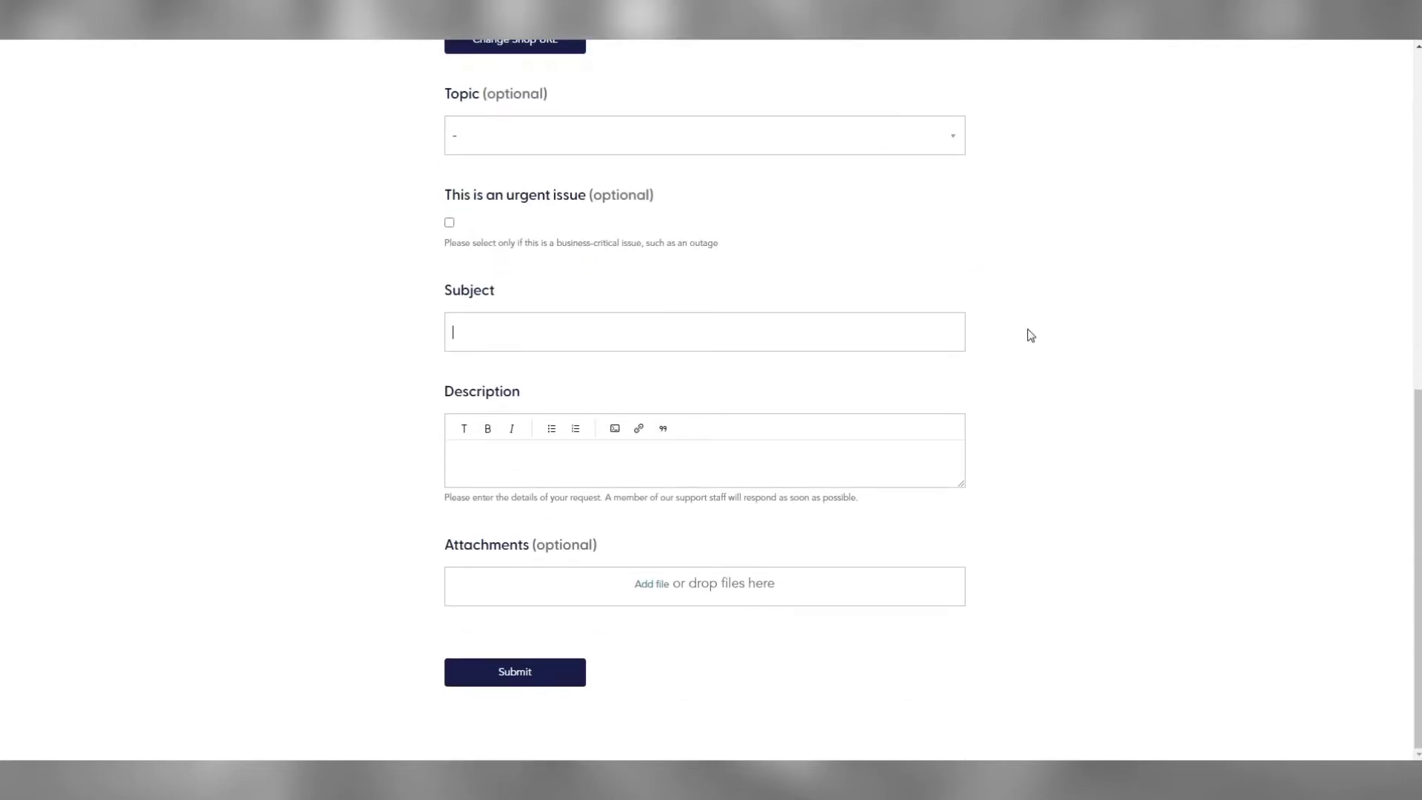
type("Access to JavaScript on Page 1")
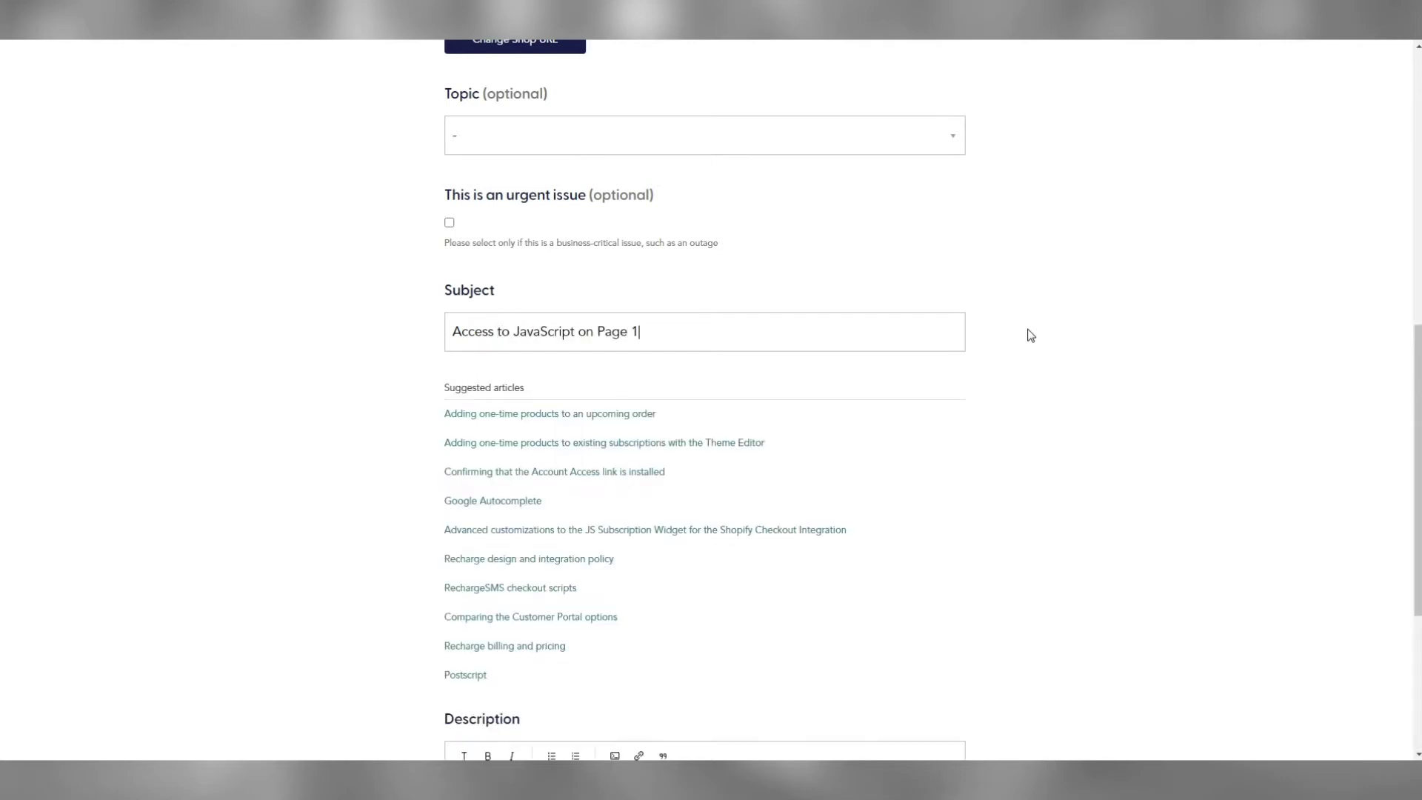
scroll(1034, 335, "down", 4)
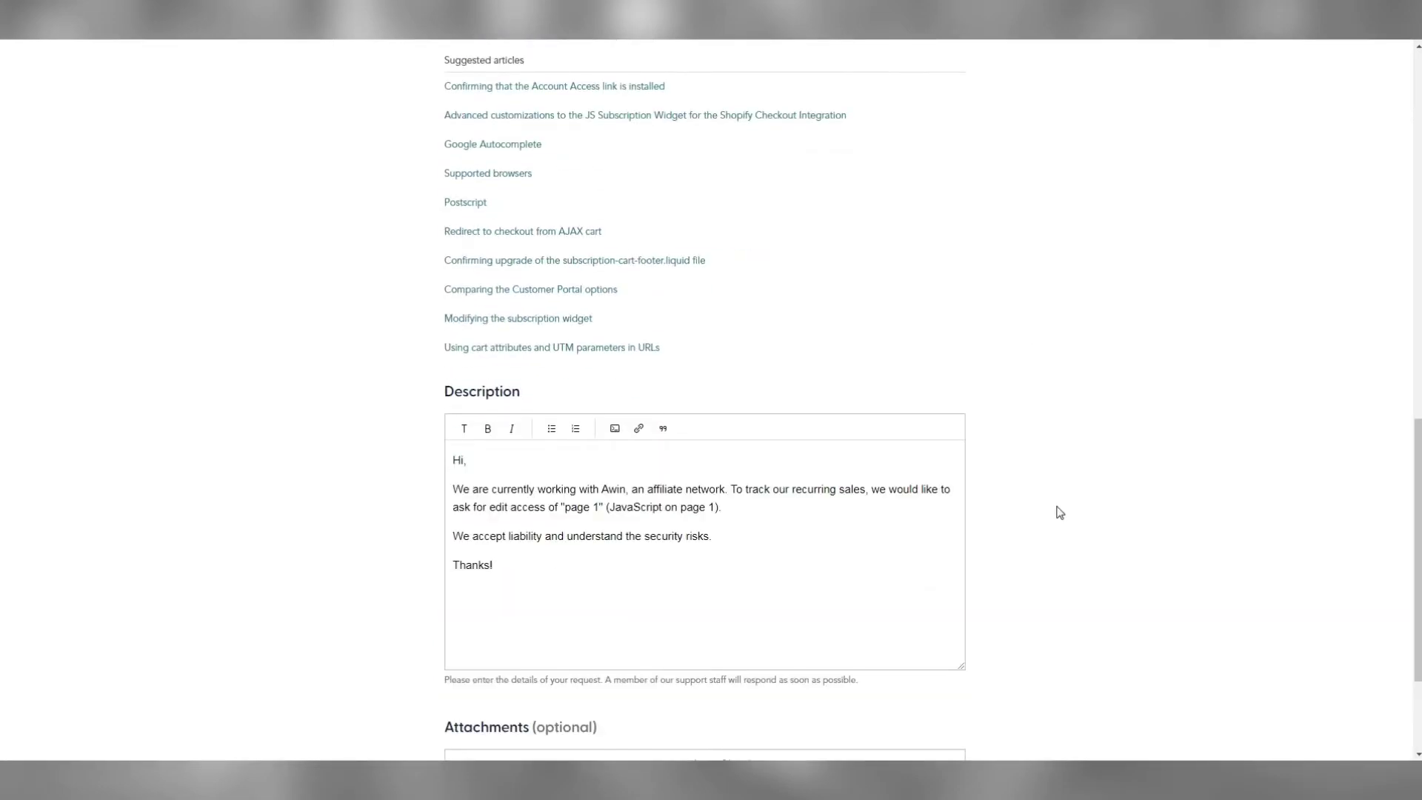
scroll(1060, 513, "down", 3)
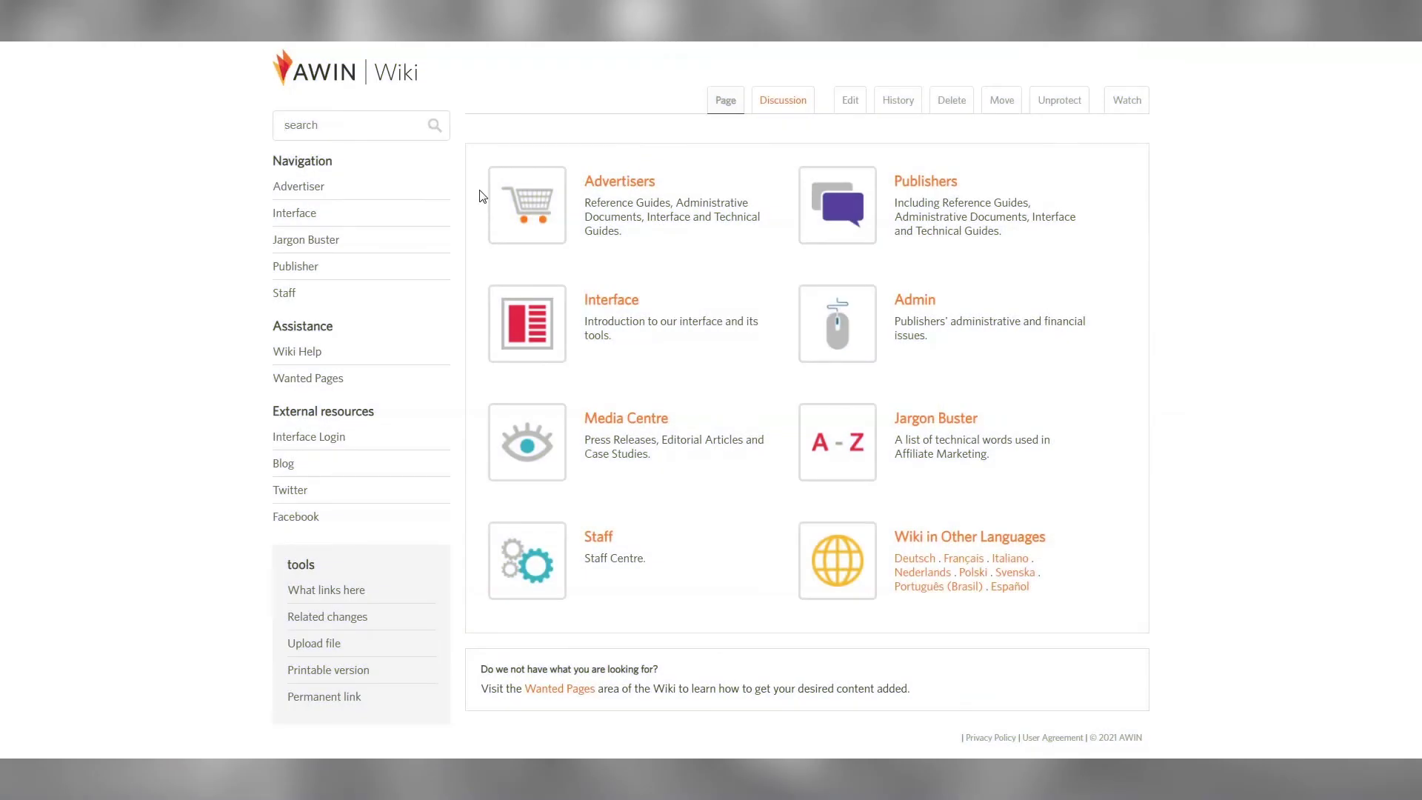
Search the Awin Wiki for 'Shopify FAQ' and open Recharge_App_Solution.pdf from the Recharge answer
type("Shopify FAQs")
key("Return")
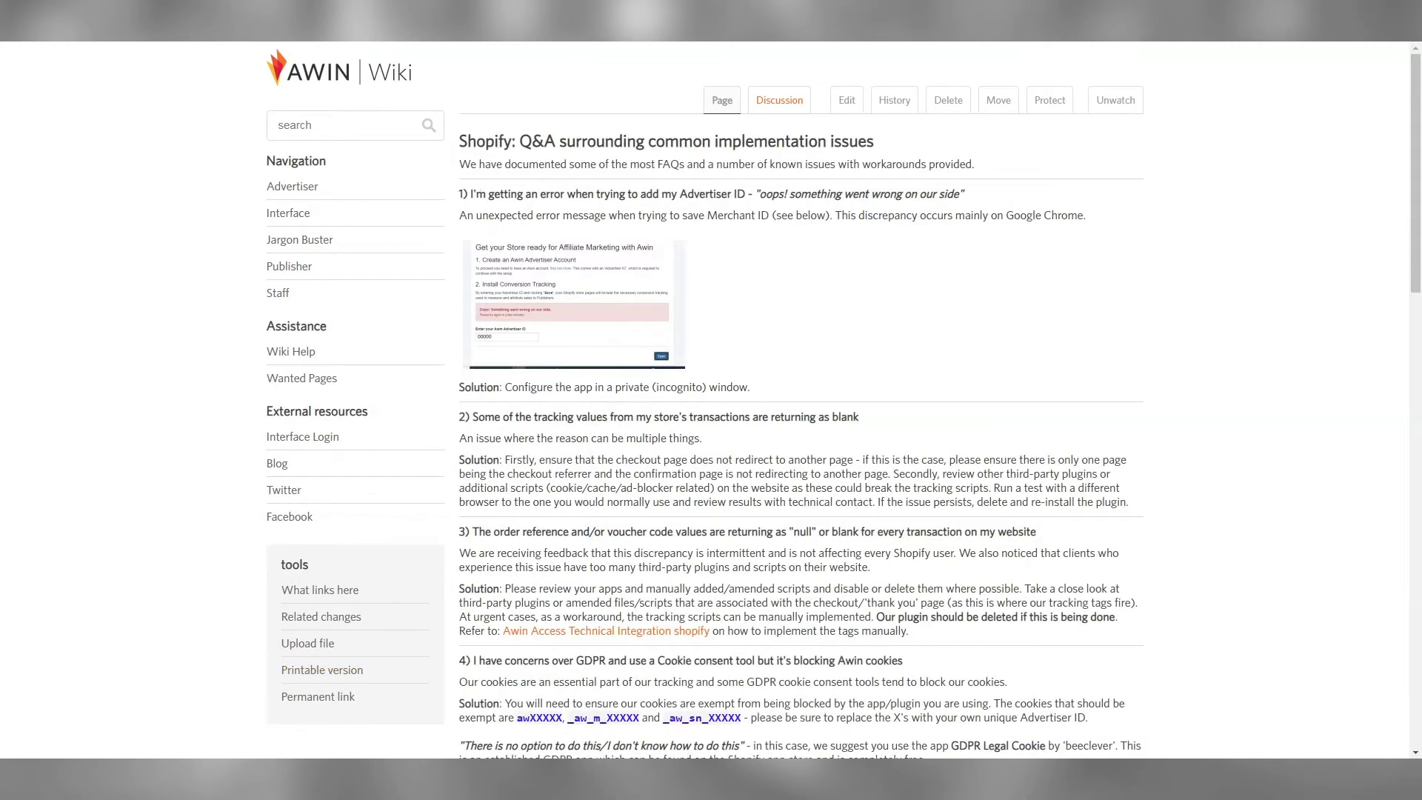
scroll(786, 523, "down", 10)
scroll(786, 523, "down", 4)
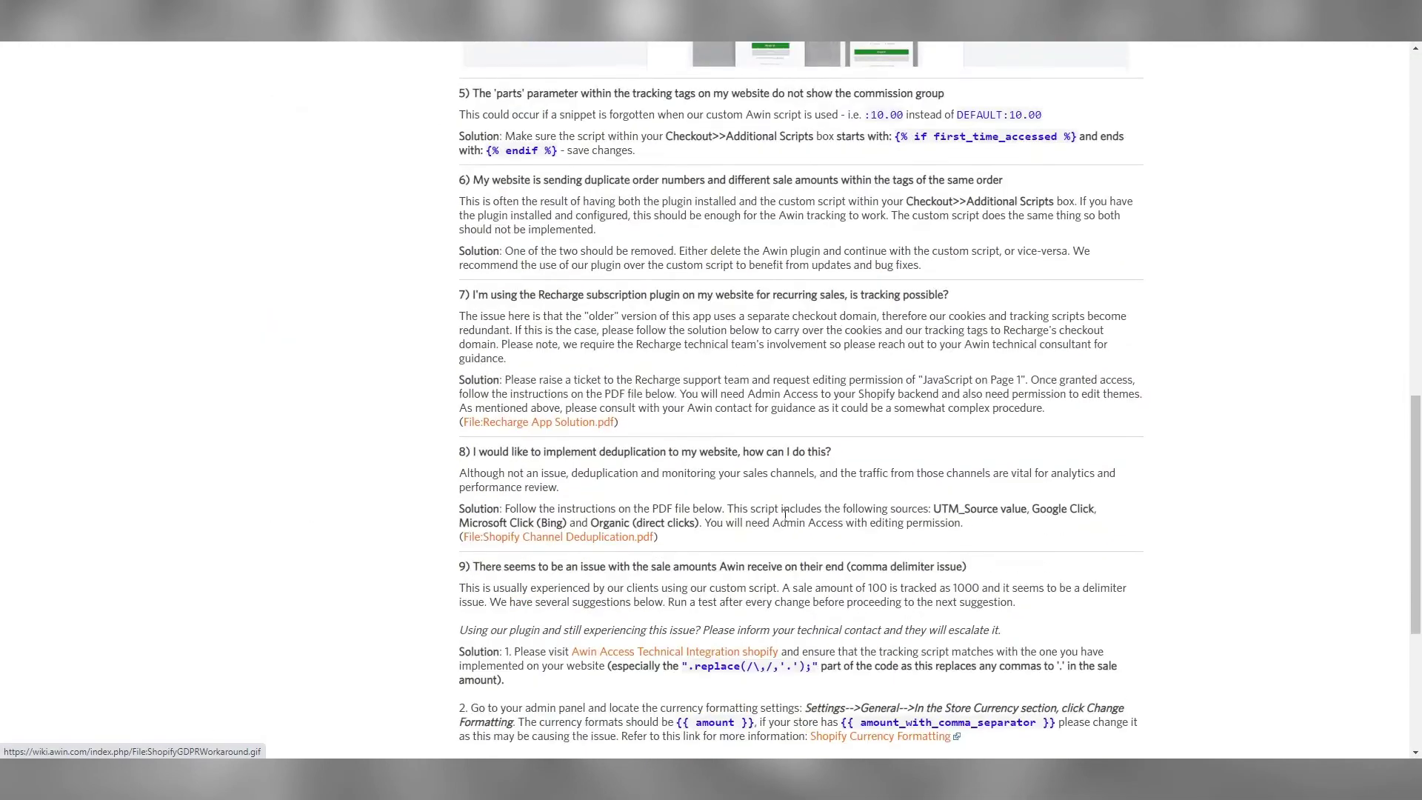
left_click(561, 417)
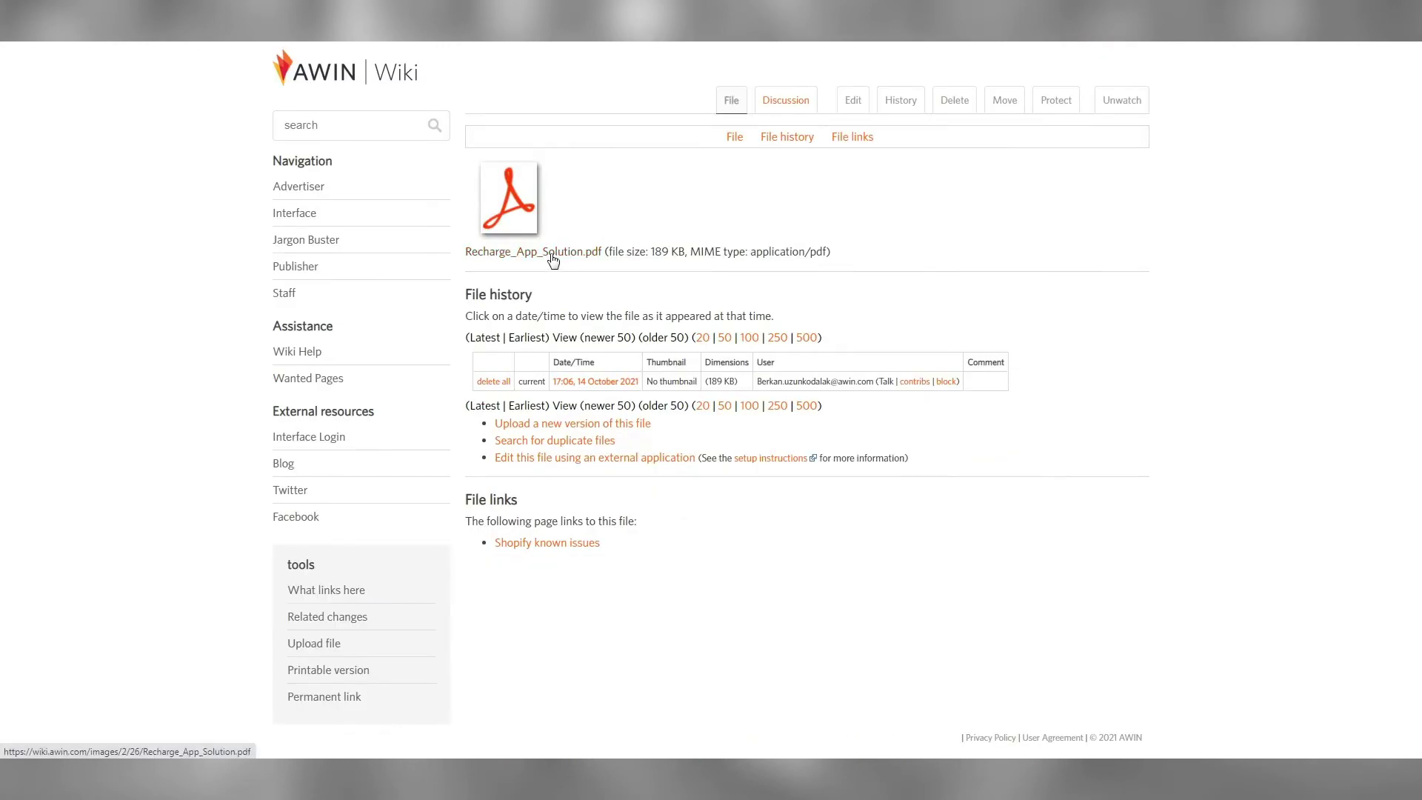
left_click(552, 257)
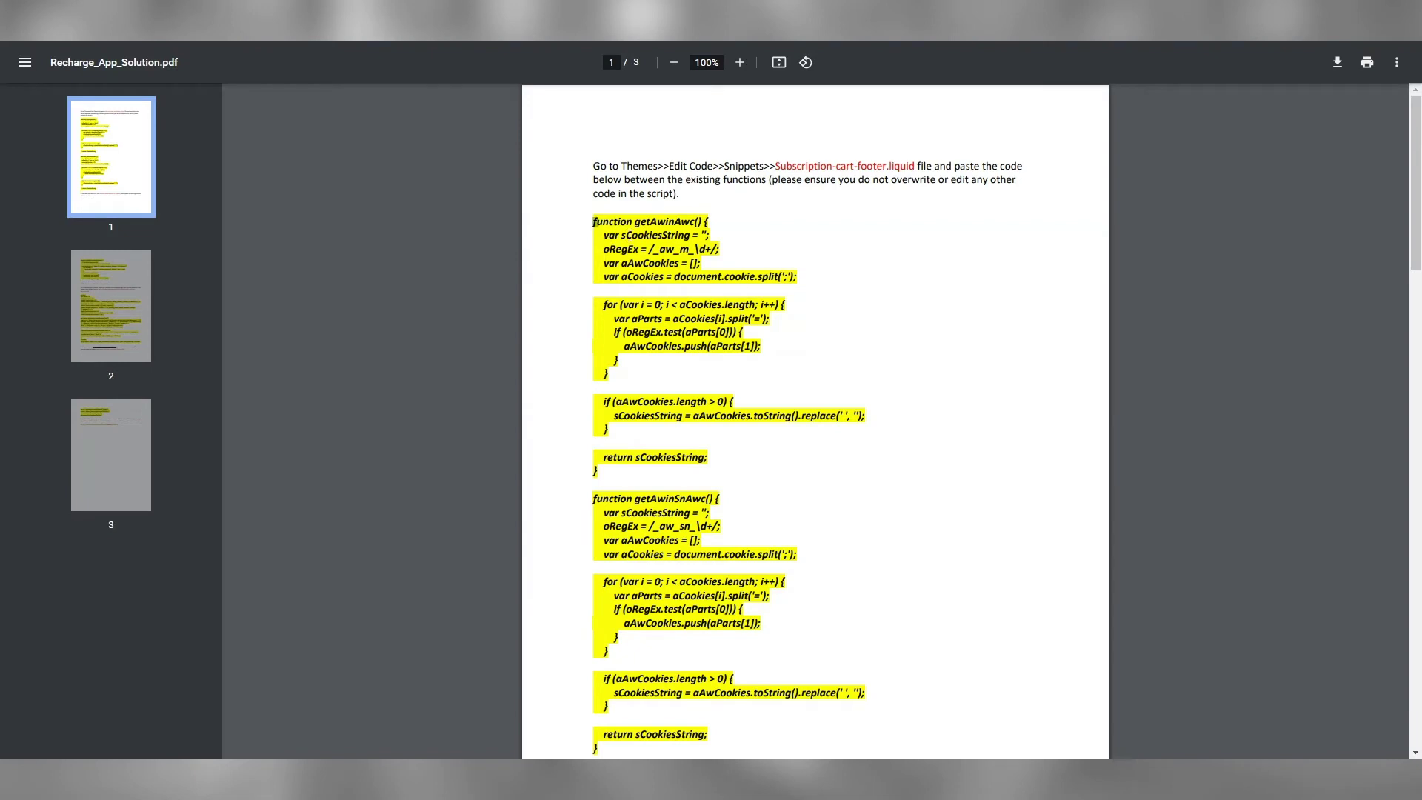
Copy the getAwinAwc and getAwinSnAwc cookie functions from page 1 of the PDF
left_click_drag(594, 221, 609, 701)
right_click(609, 702)
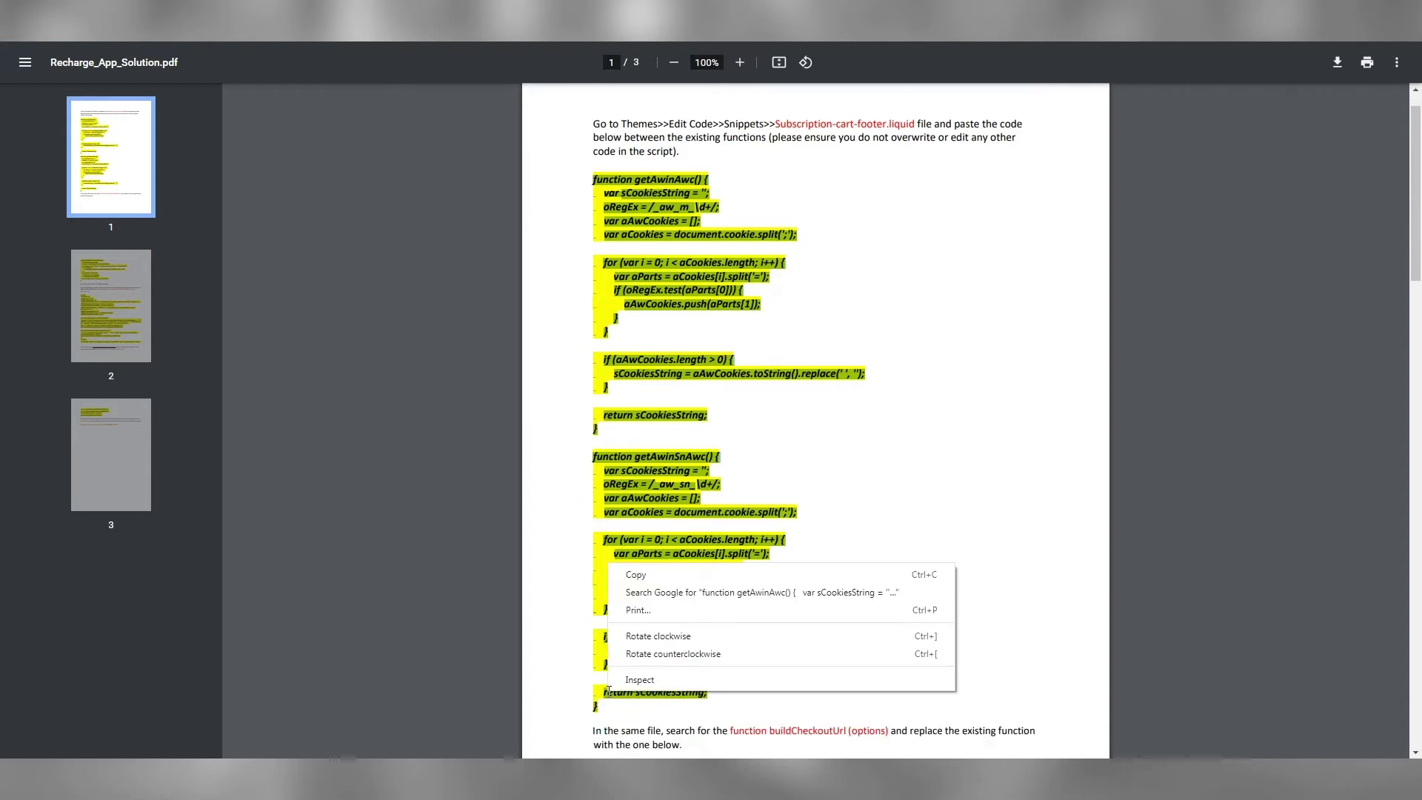
left_click(666, 581)
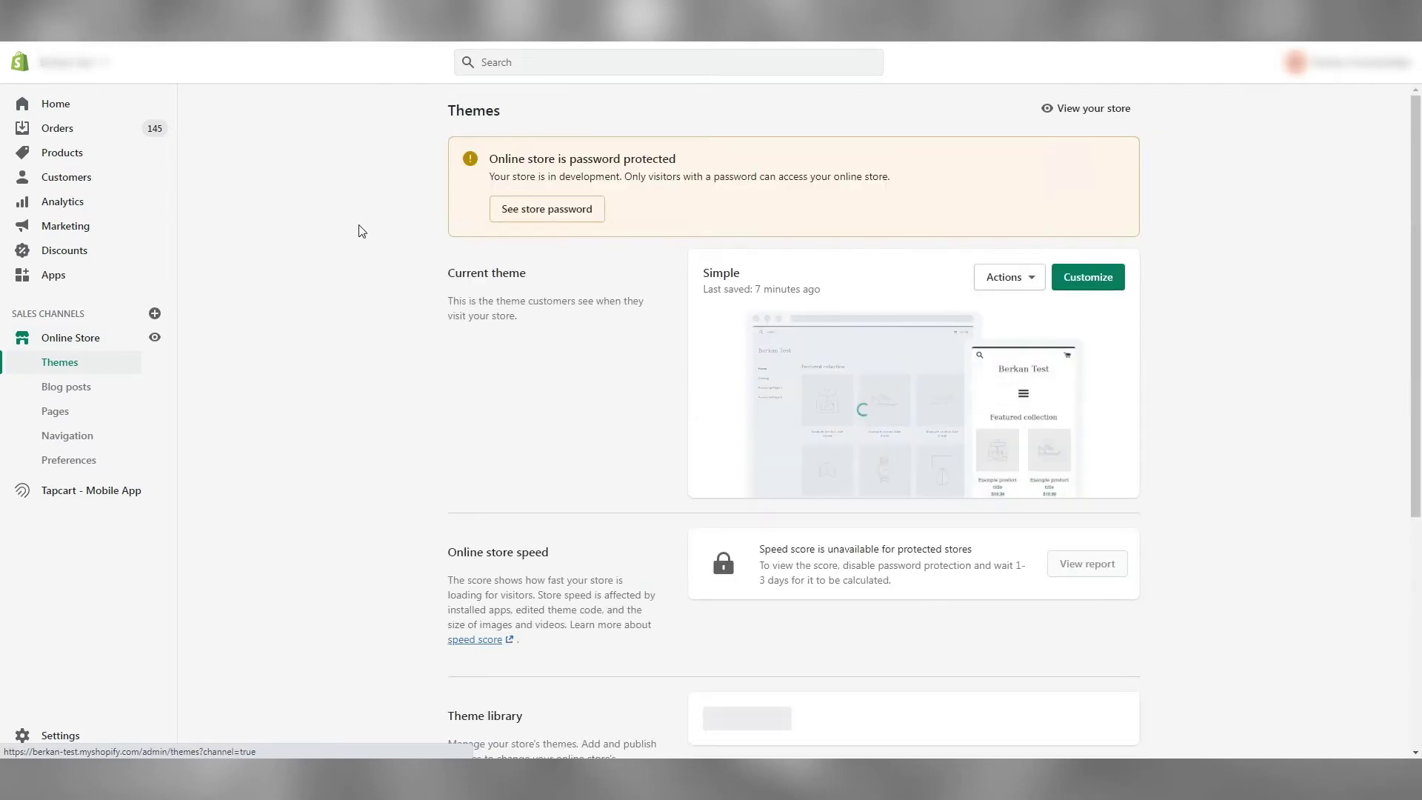
Open the Simple theme's subscription-cart-footer.liquid snippet in the code editor
left_click(1035, 281)
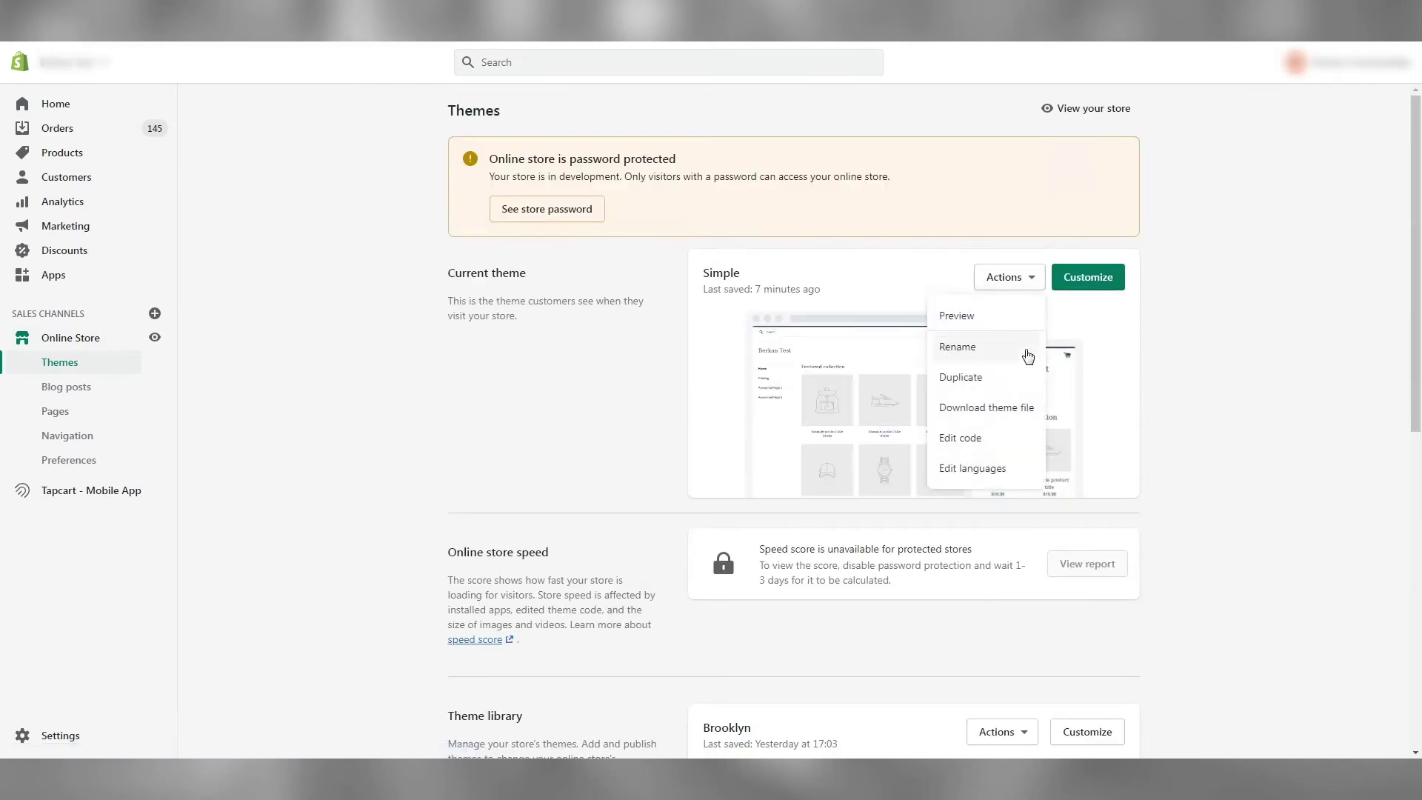
left_click(1007, 442)
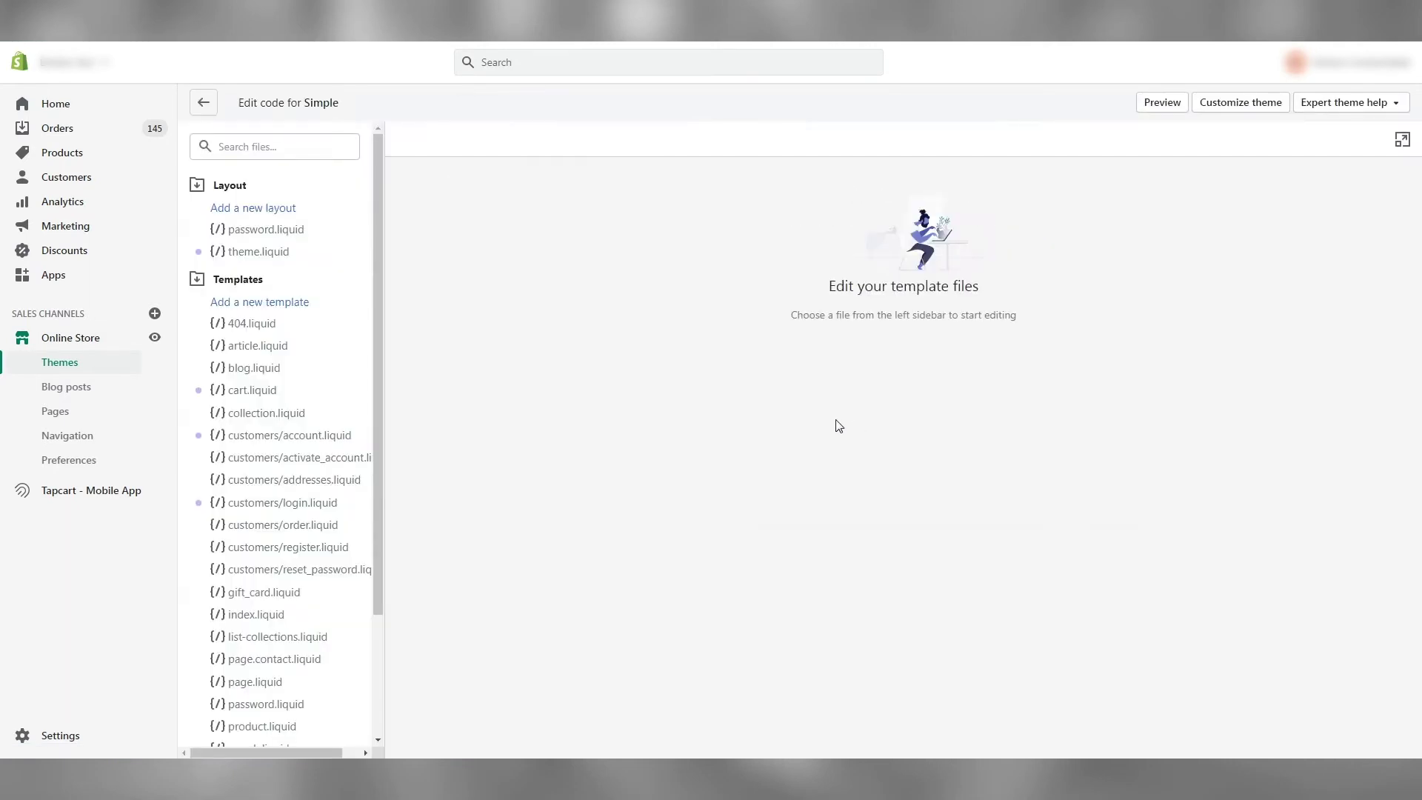
left_click(311, 153)
type("subscr")
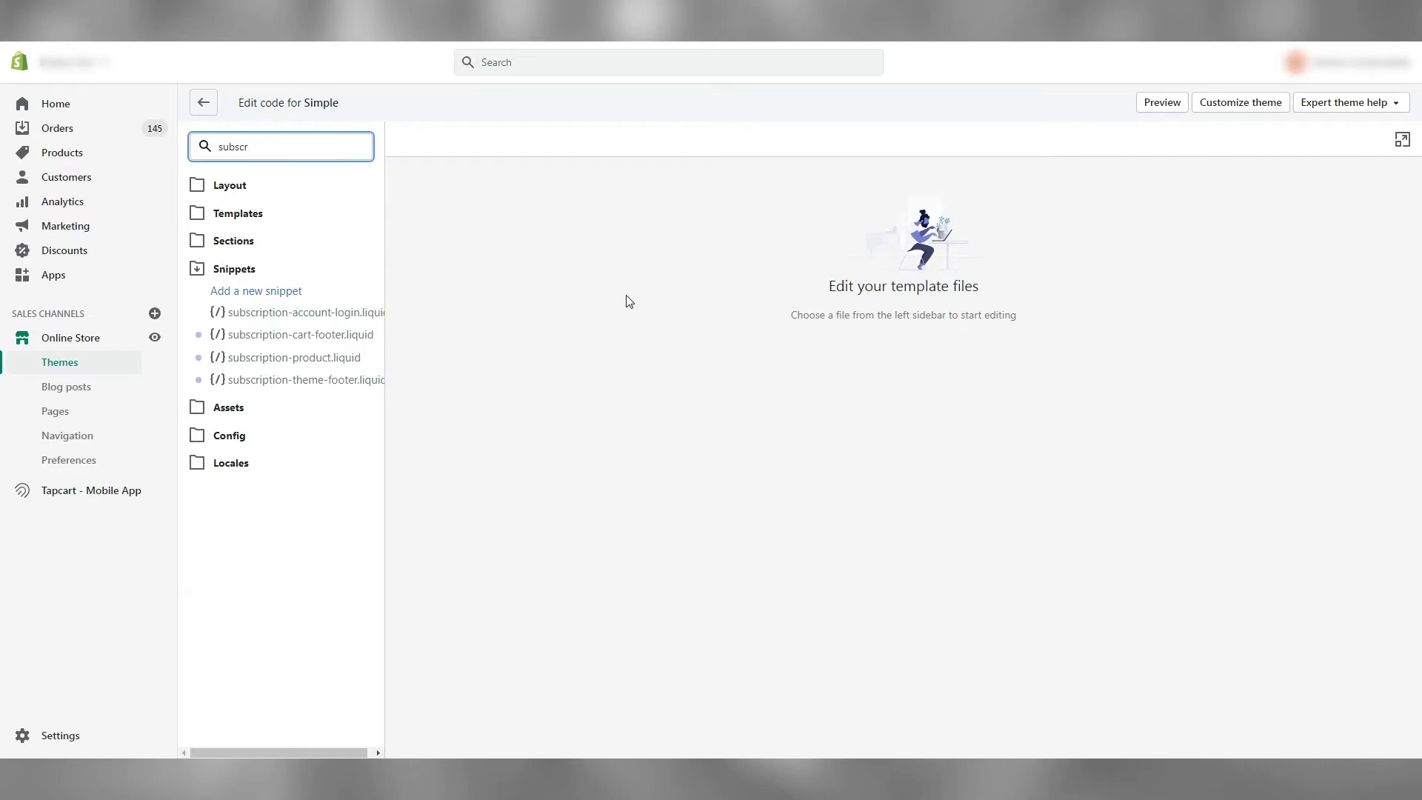
left_click(334, 342)
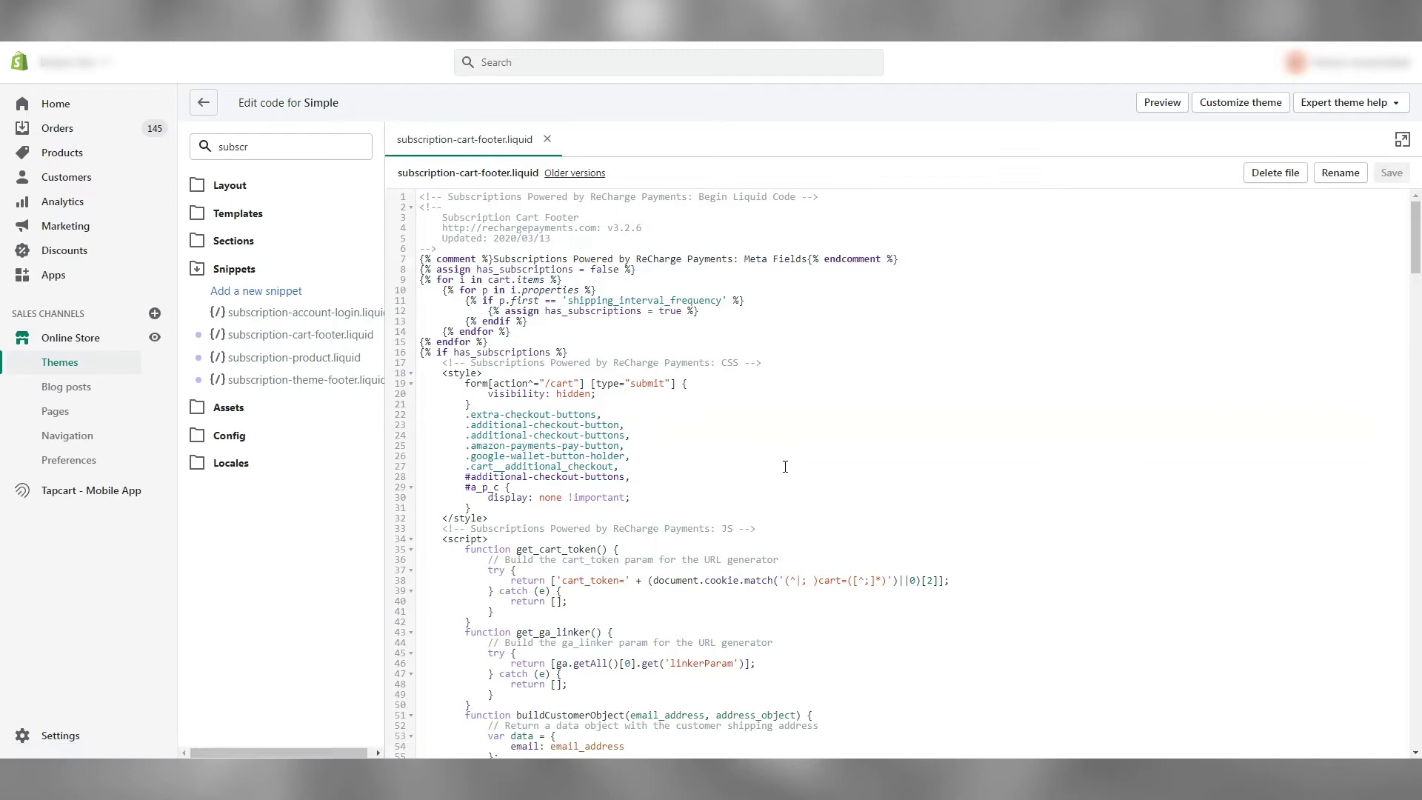
Paste the two Awin cookie functions above buildCheckoutUrl, separated by a blank line
scroll(814, 459, "down", 7)
scroll(785, 466, "down", 2)
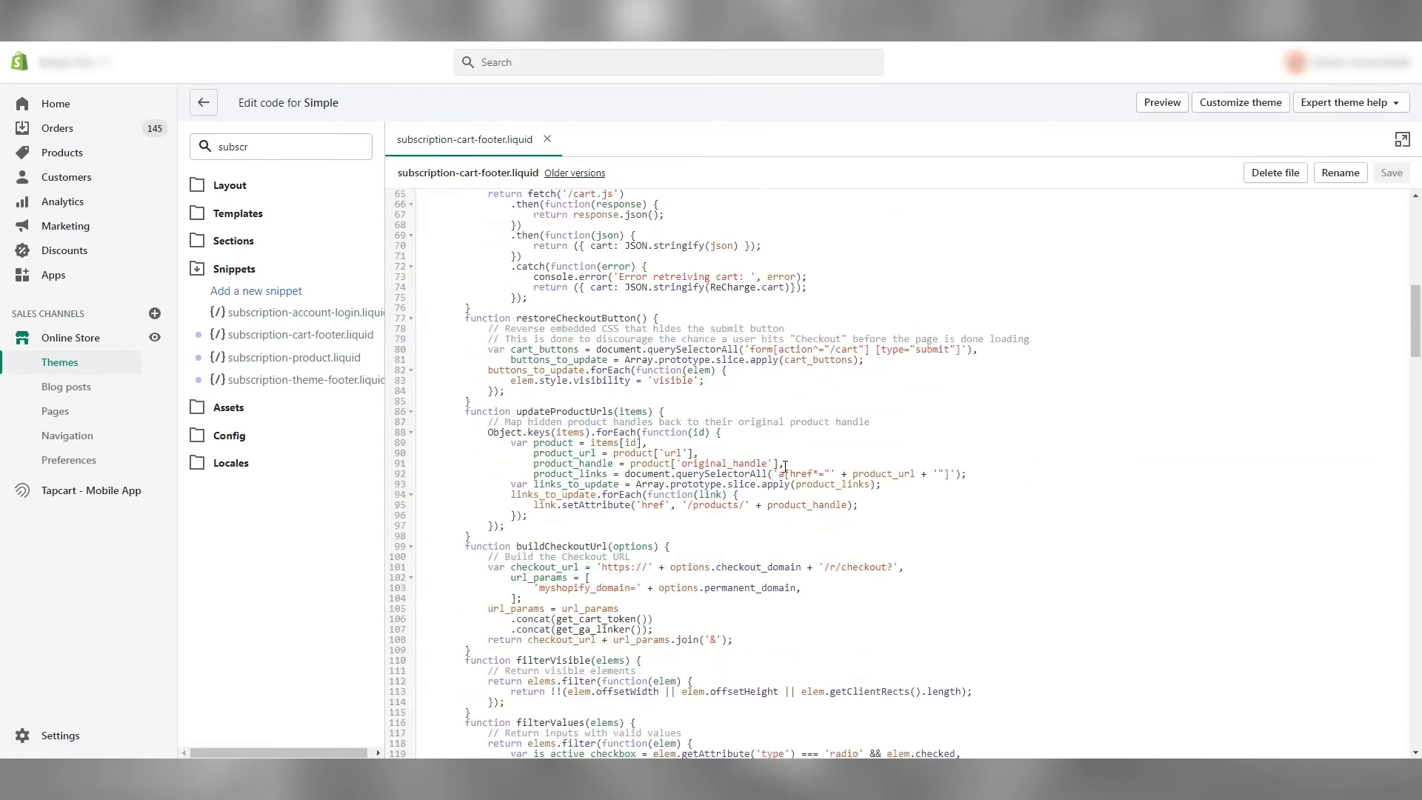
scroll(785, 465, "down", 2)
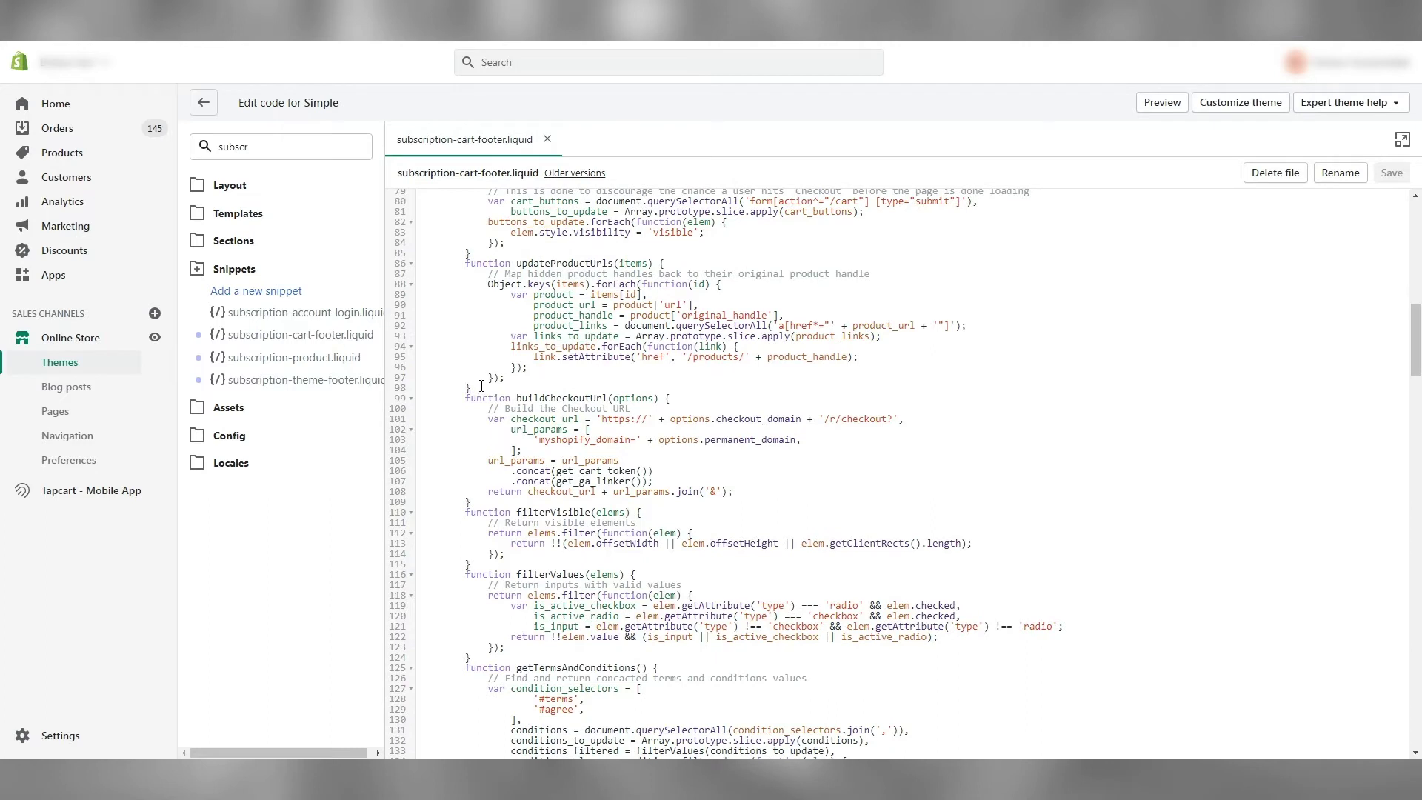
left_click(481, 386)
key("Return")
key("Return")
key("Return")
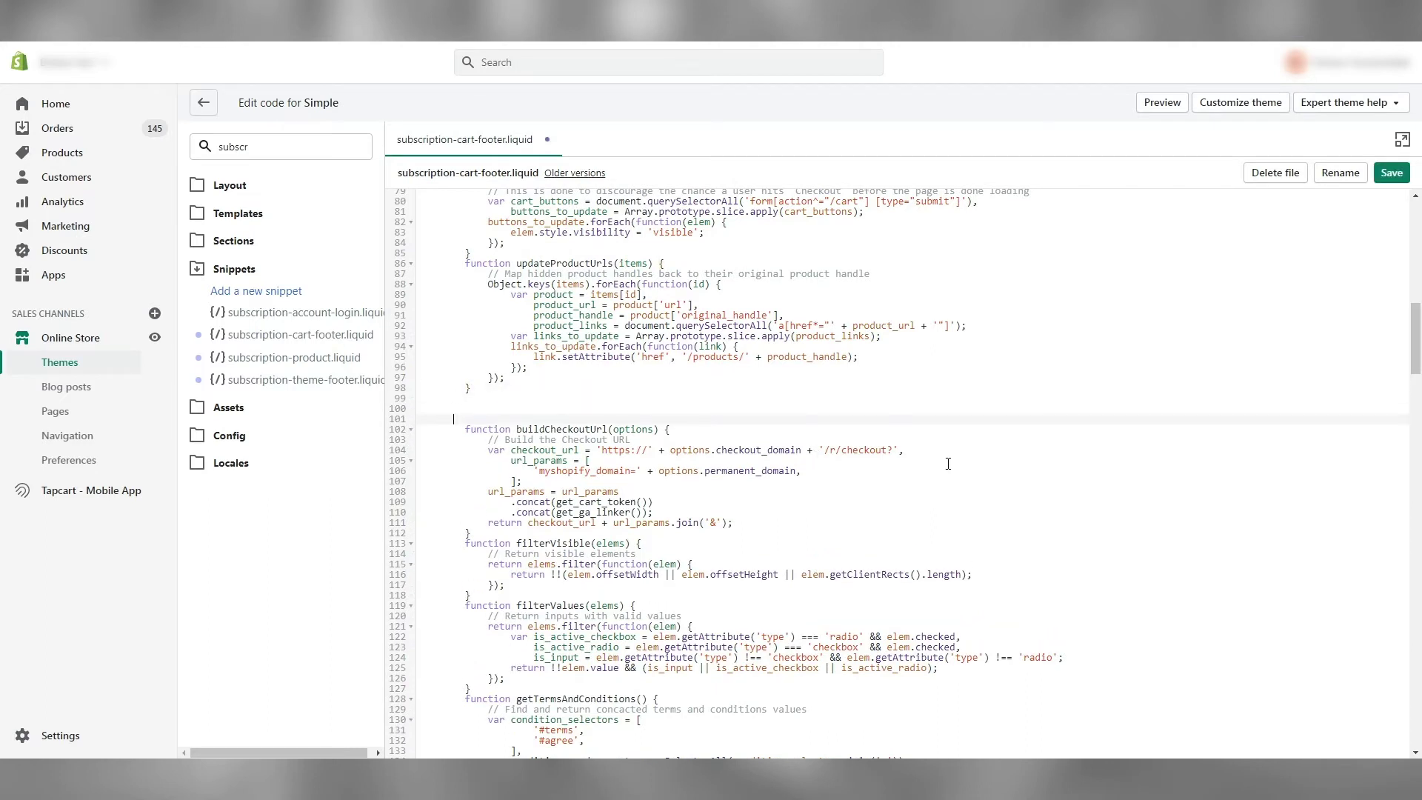
key("Up")
key("ctrl+v")
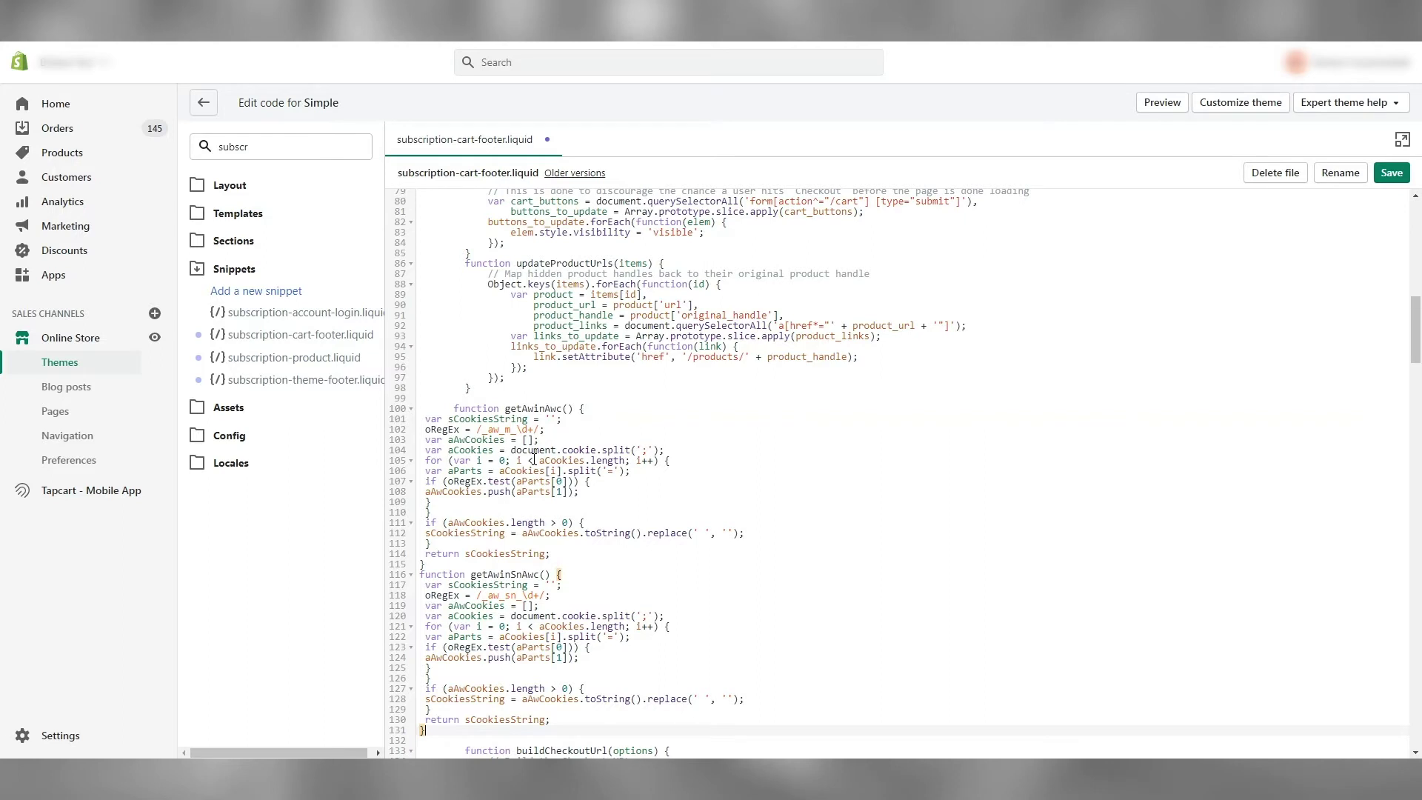
scroll(518, 426, "down", 3)
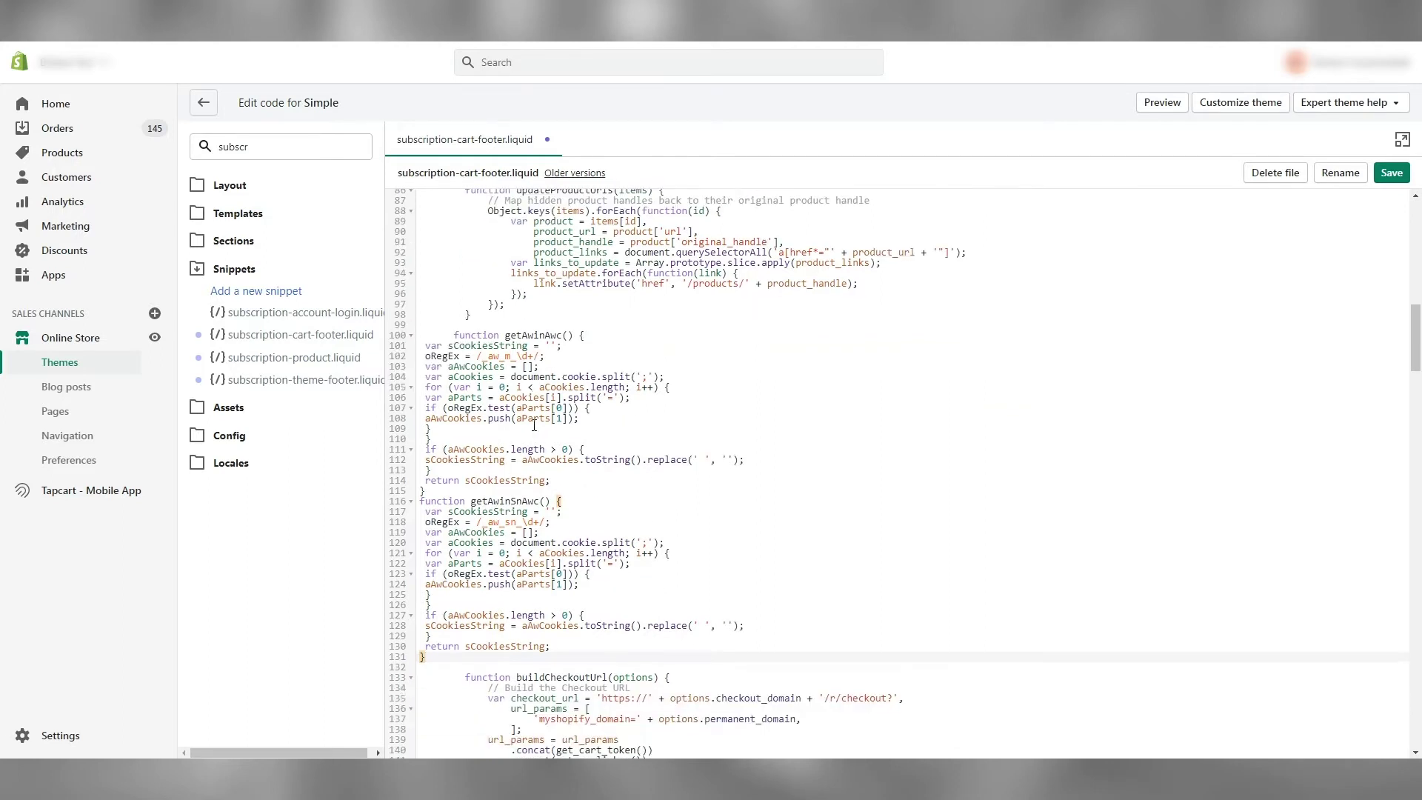
left_click(456, 417)
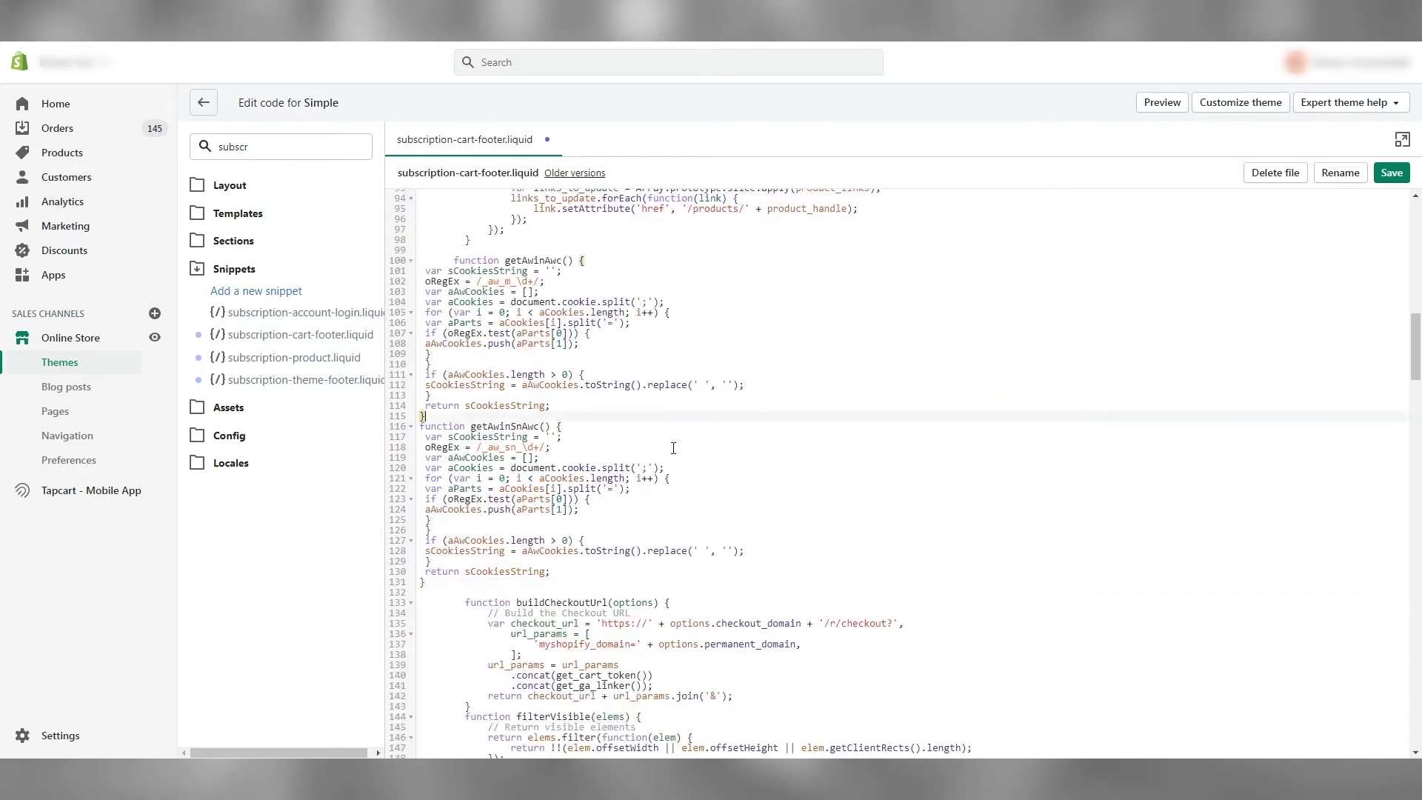
key("Return")
scroll(673, 448, "down", 2)
scroll(673, 448, "down", 2)
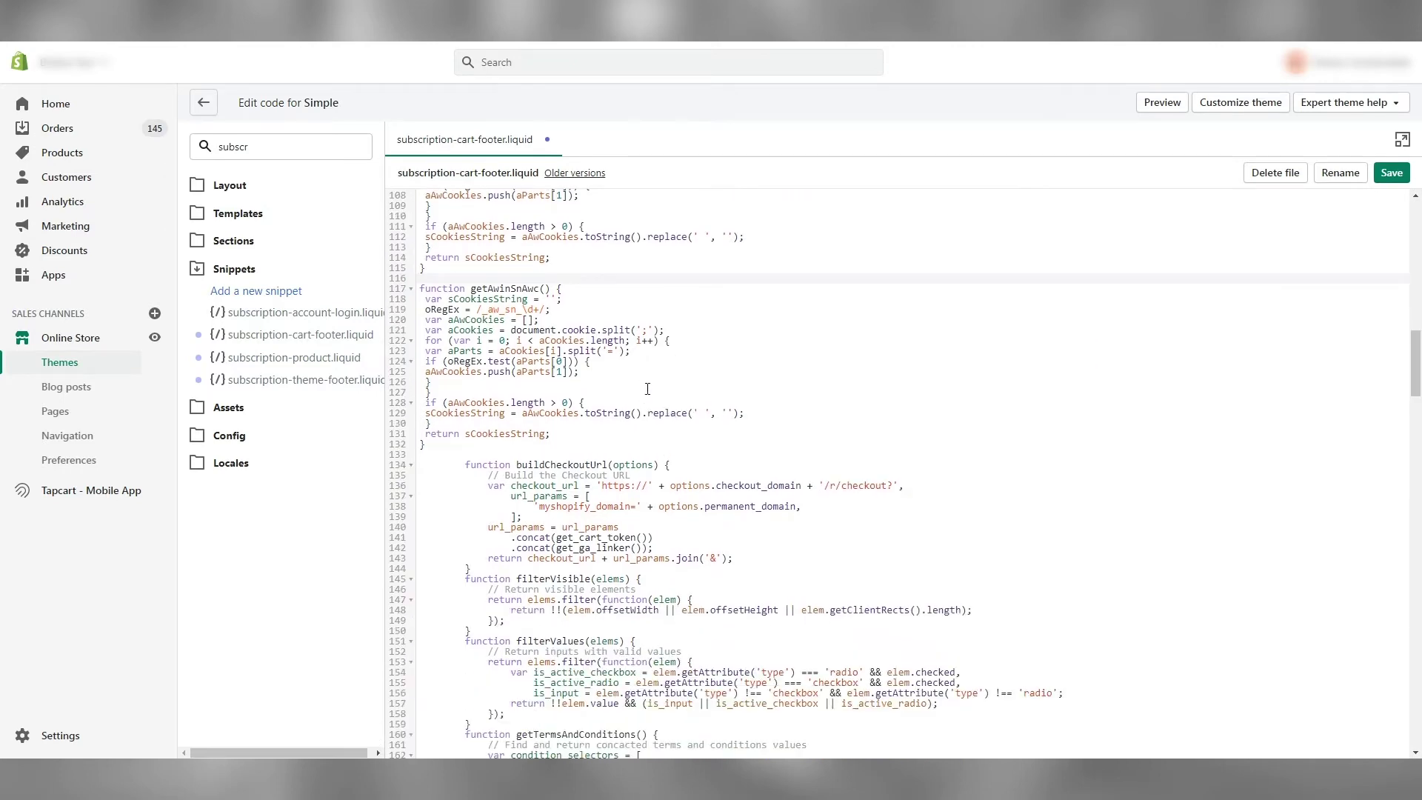
Copy the rewritten buildCheckoutUrl function from page 2 of Recharge_App_Solution.pdf
left_click(474, 19)
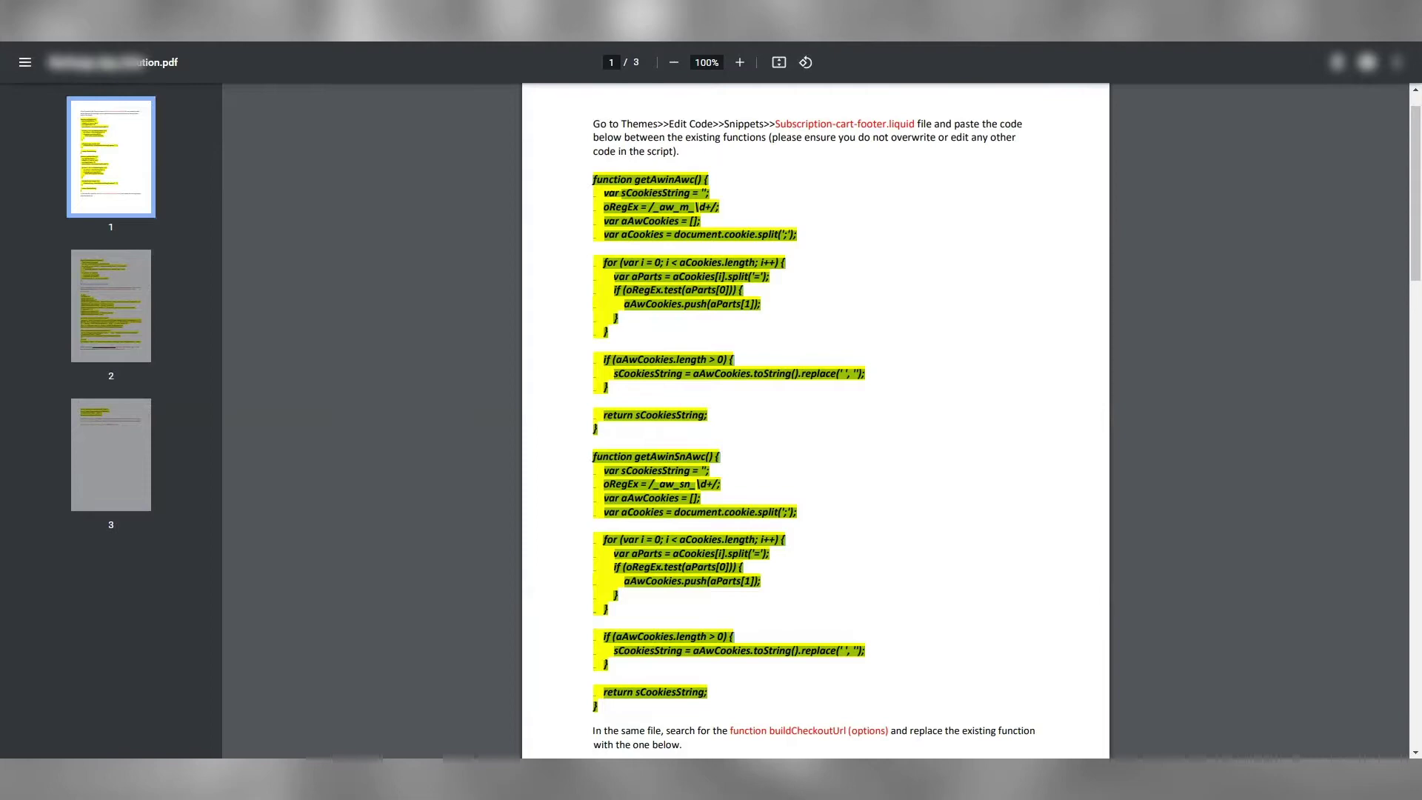
scroll(892, 445, "down", 5)
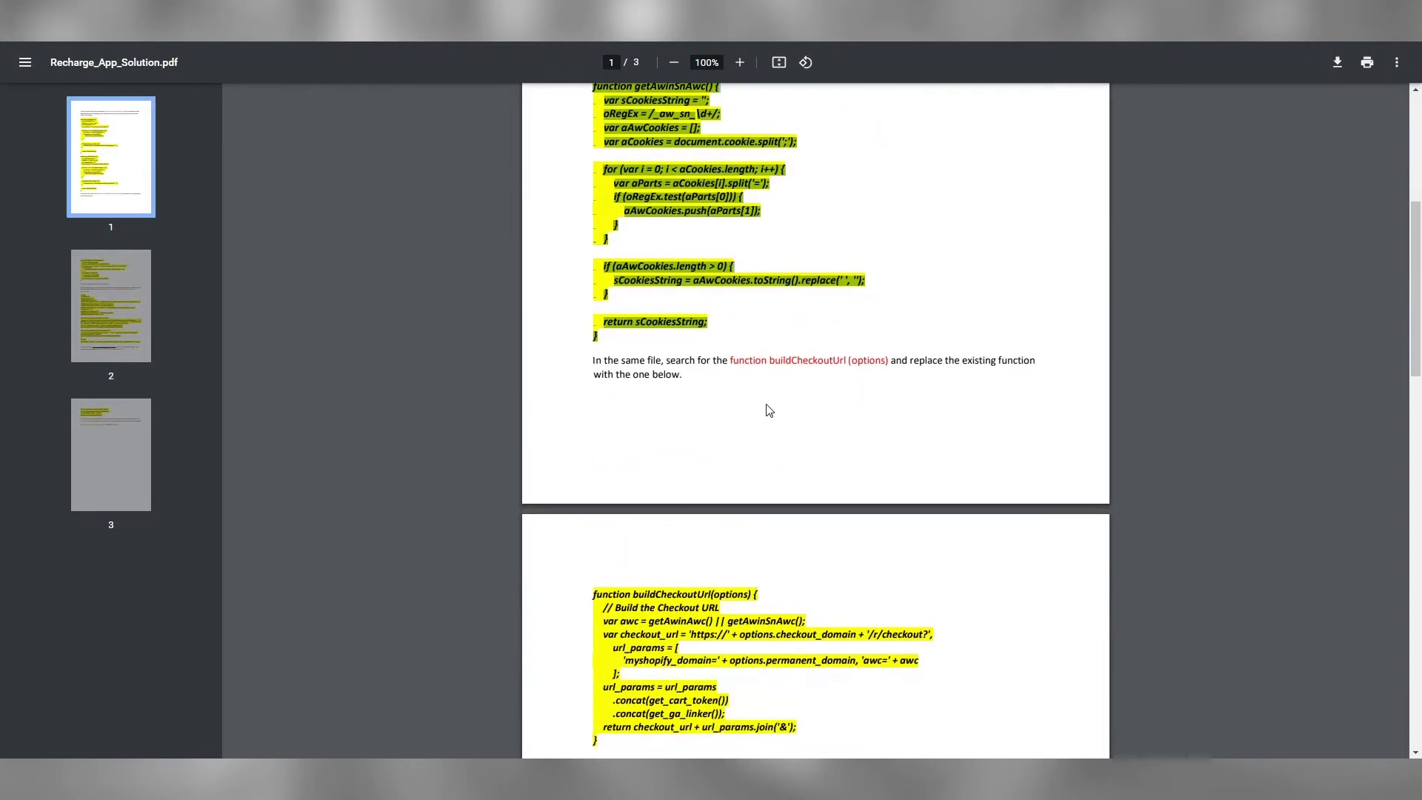
scroll(696, 478, "down", 1)
scroll(688, 482, "down", 1)
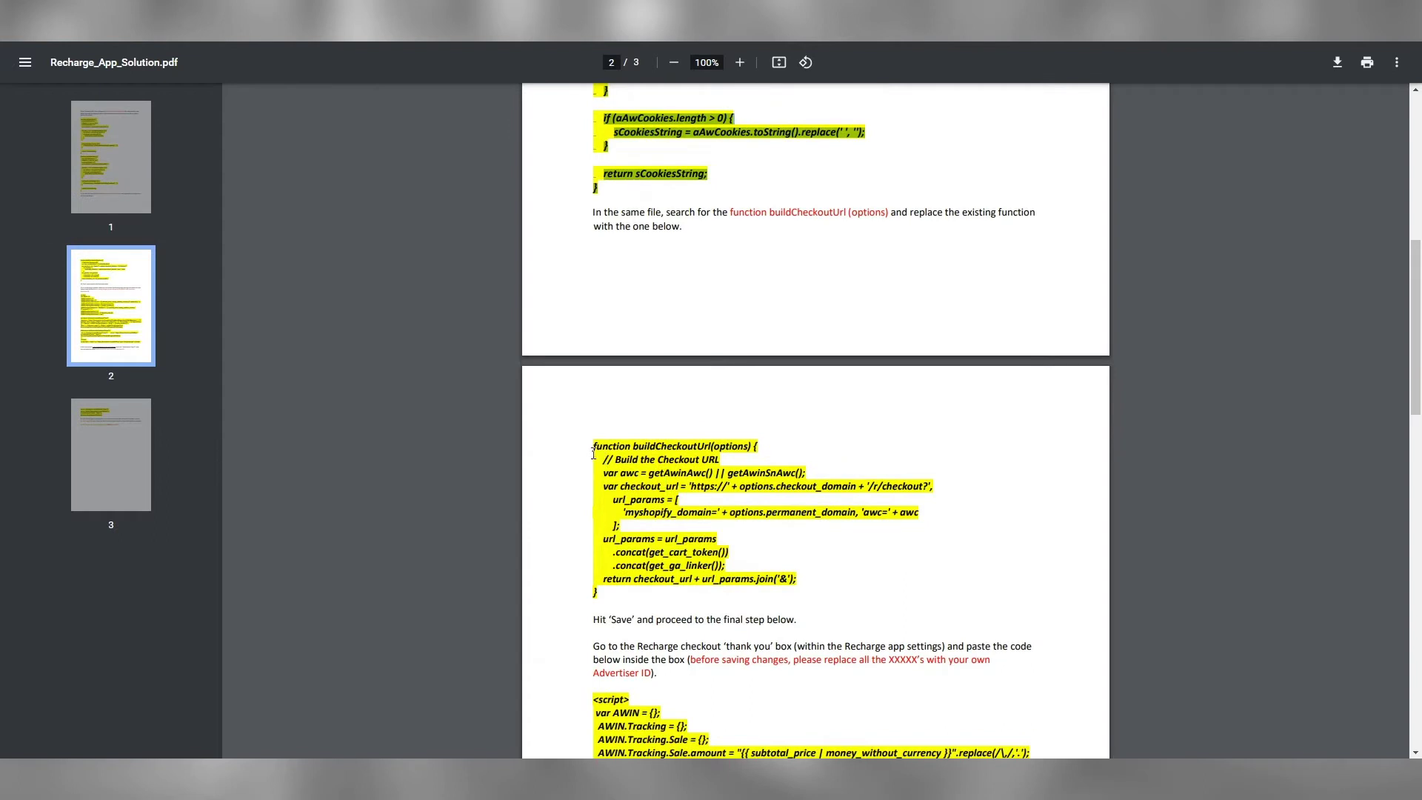
left_click_drag(593, 453, 627, 593)
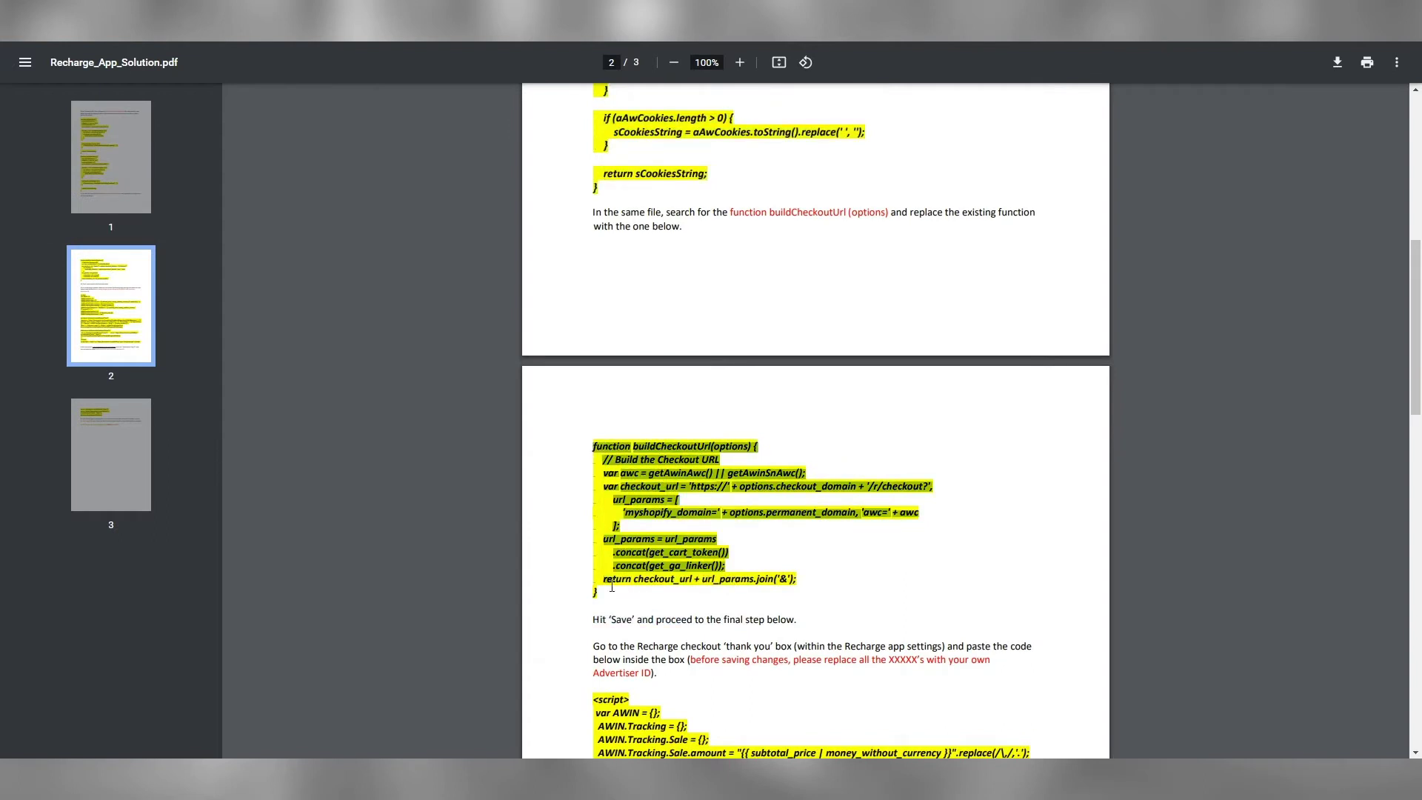
left_click_drag(612, 588, 598, 592)
right_click(609, 566)
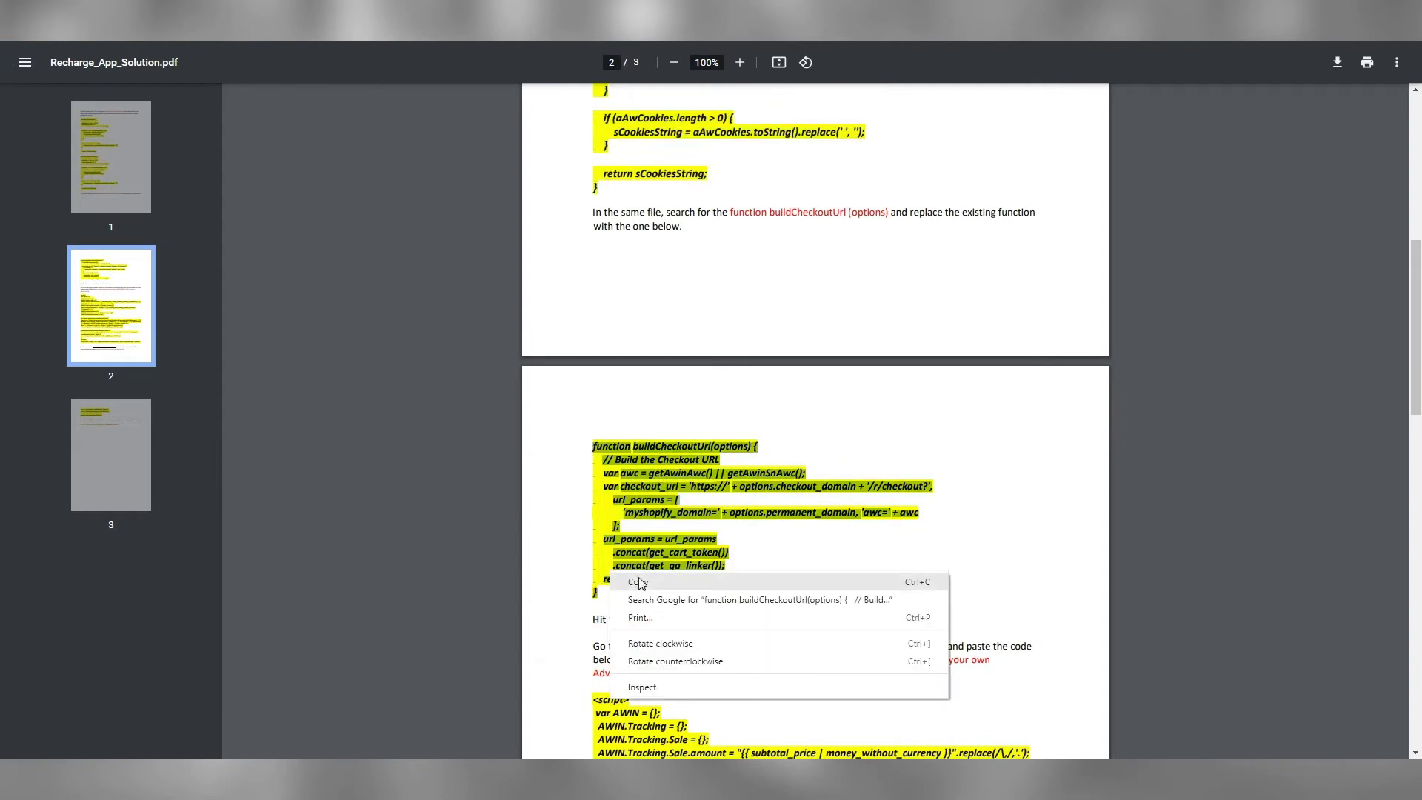
left_click(643, 582)
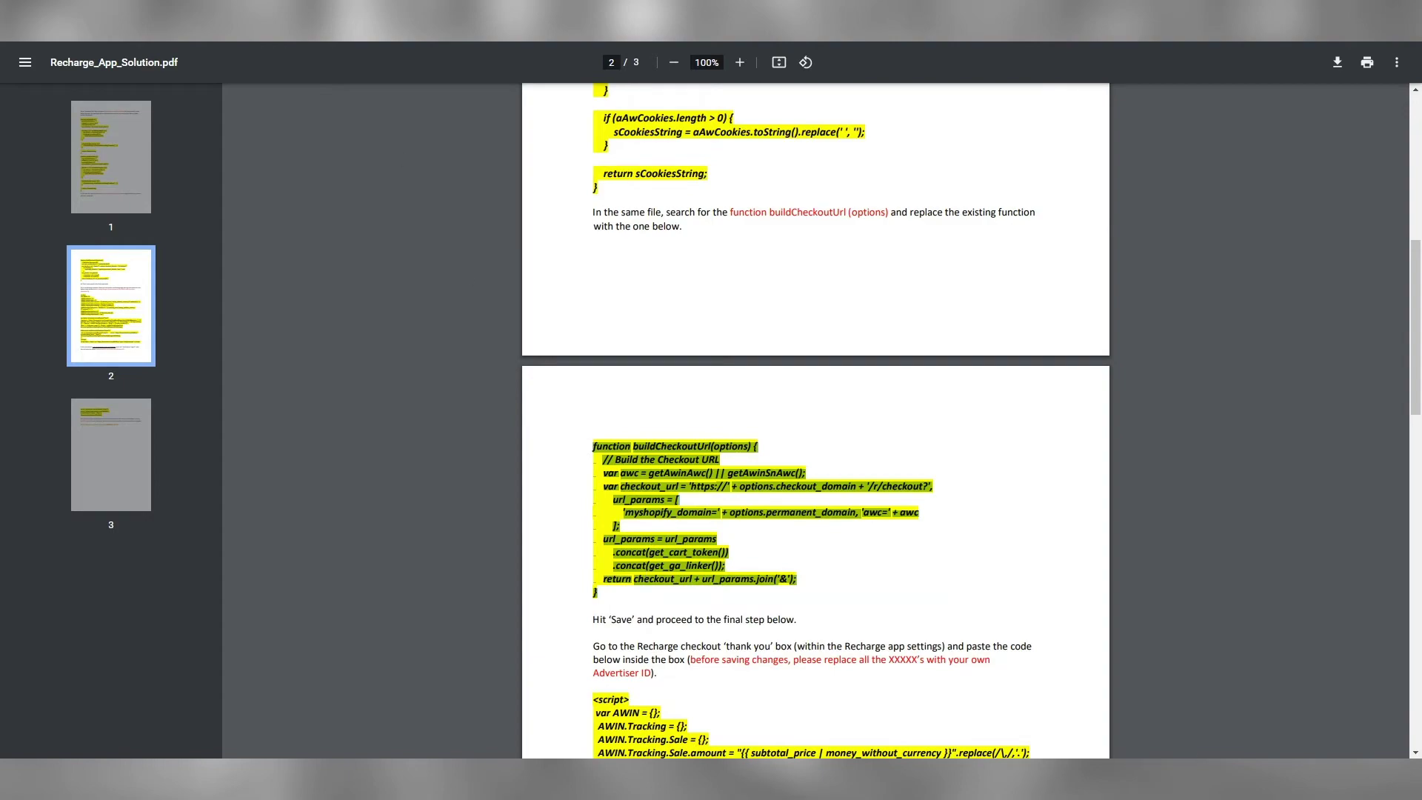
key("alt+Tab")
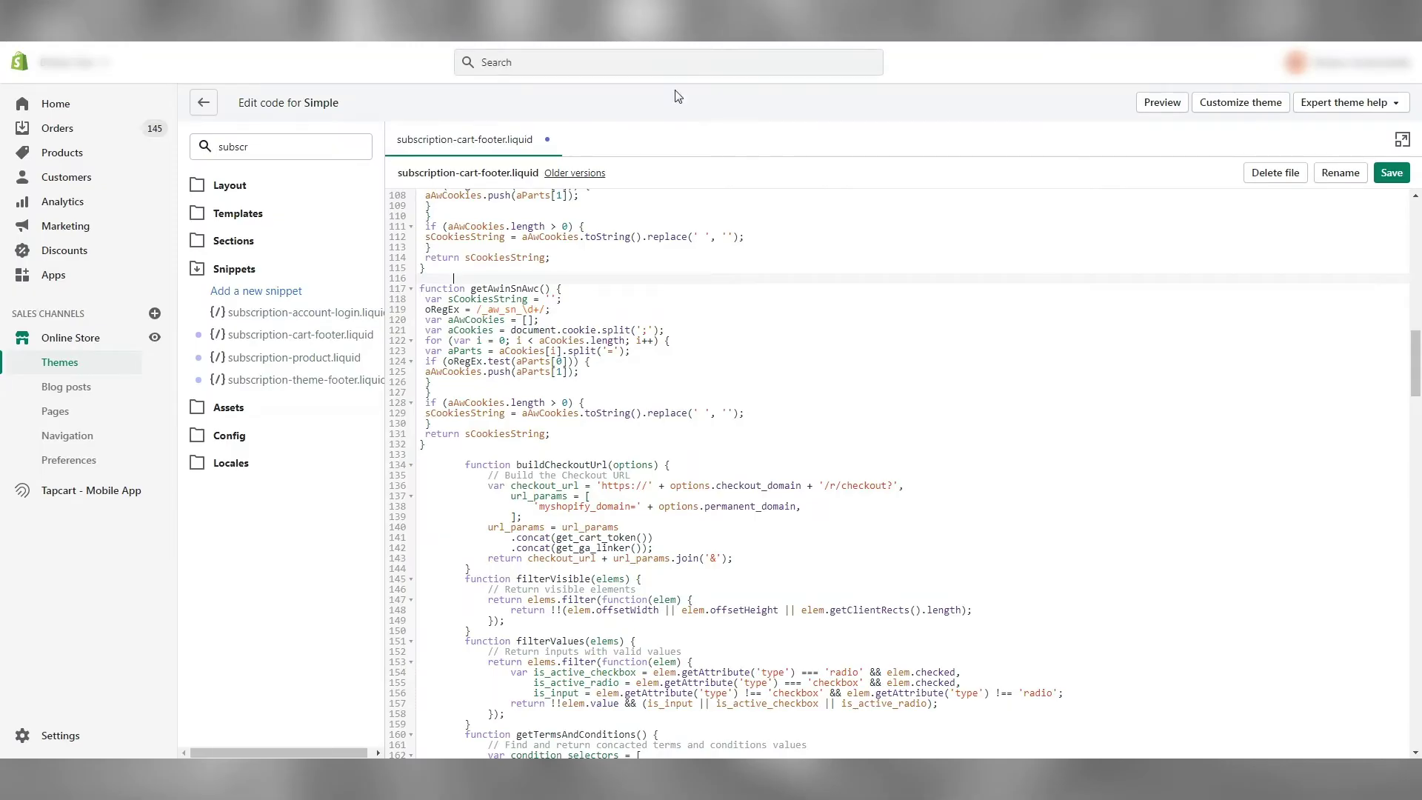
Replace the old buildCheckoutUrl in subscription-cart-footer.liquid with the awc version and save the file
scroll(496, 411, "down", 2)
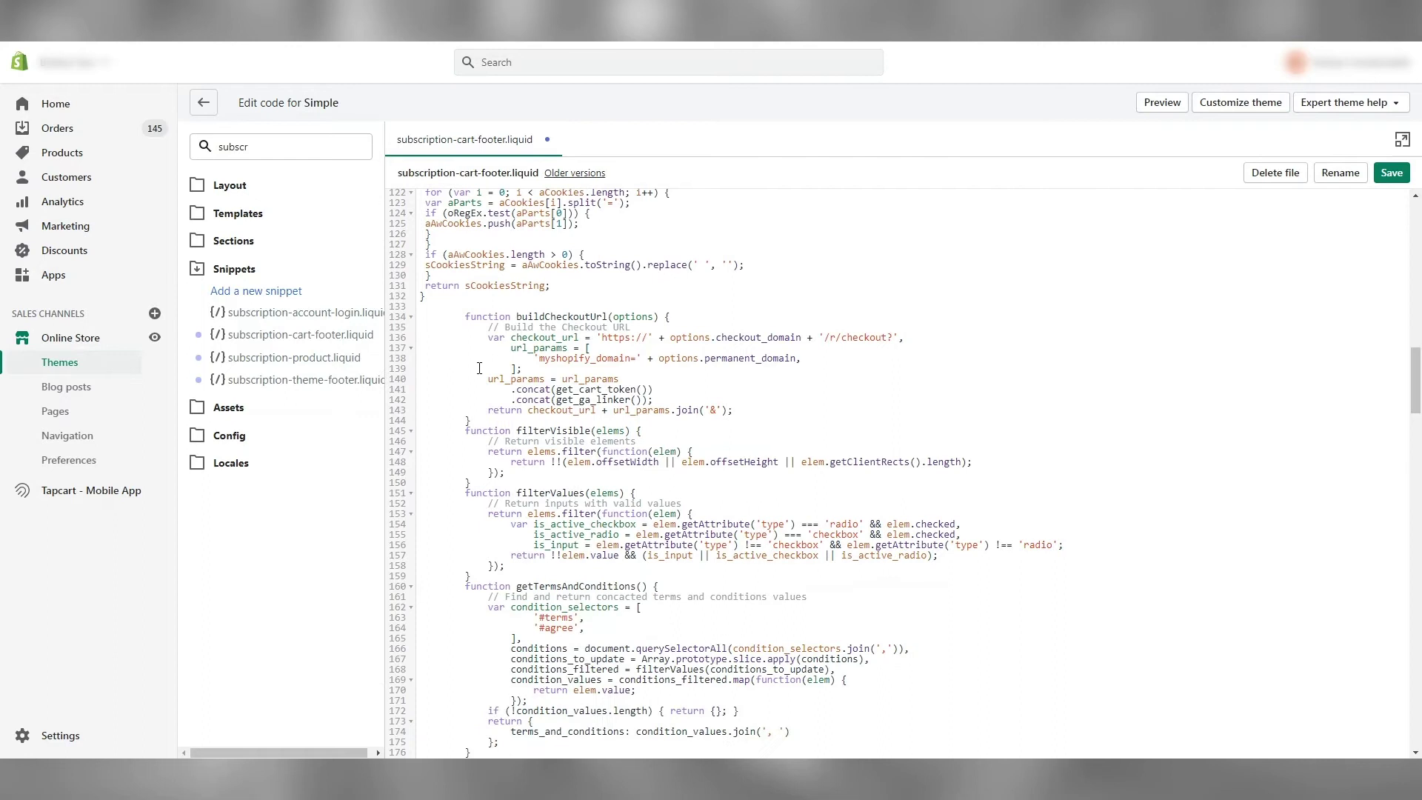
left_click_drag(465, 311, 660, 314)
left_click(605, 327)
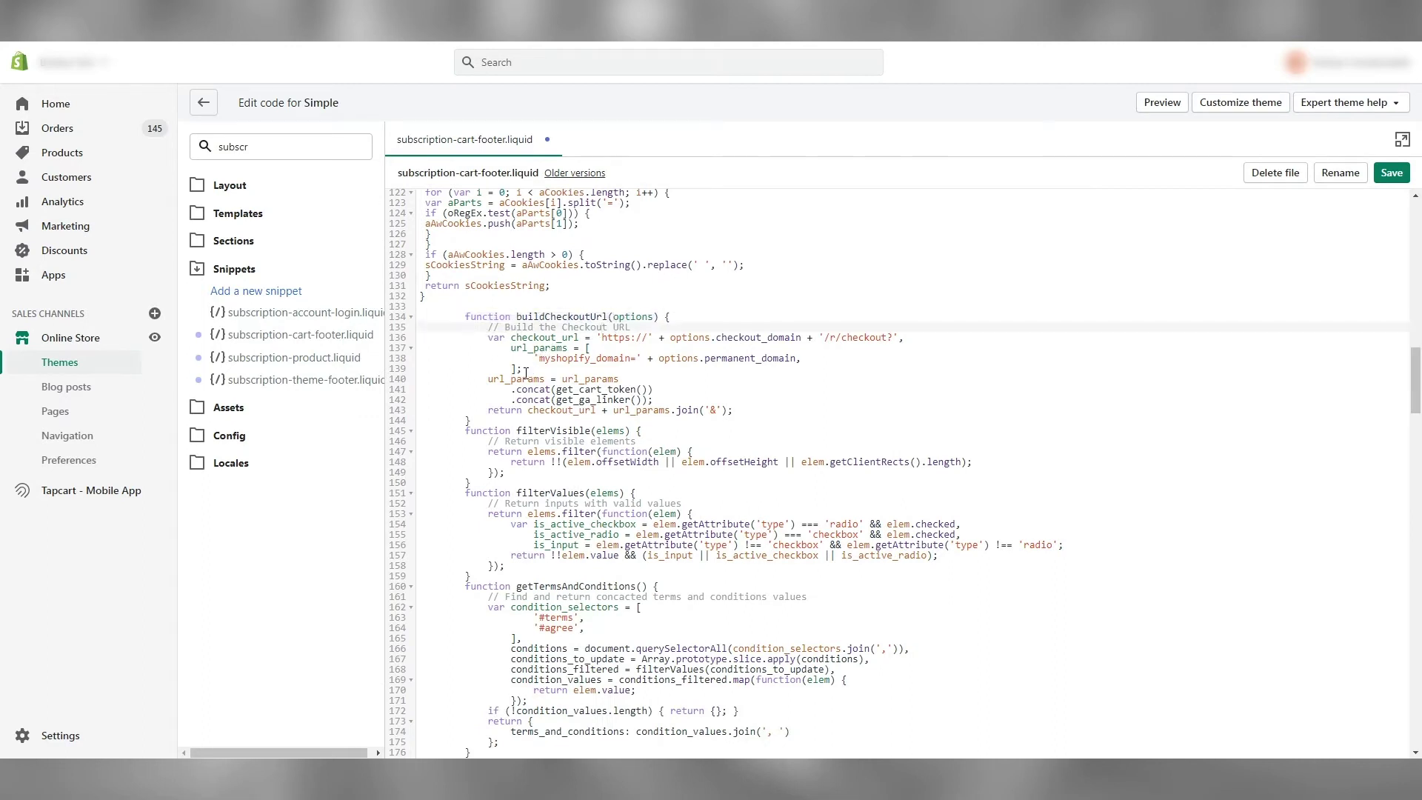
left_click(482, 420)
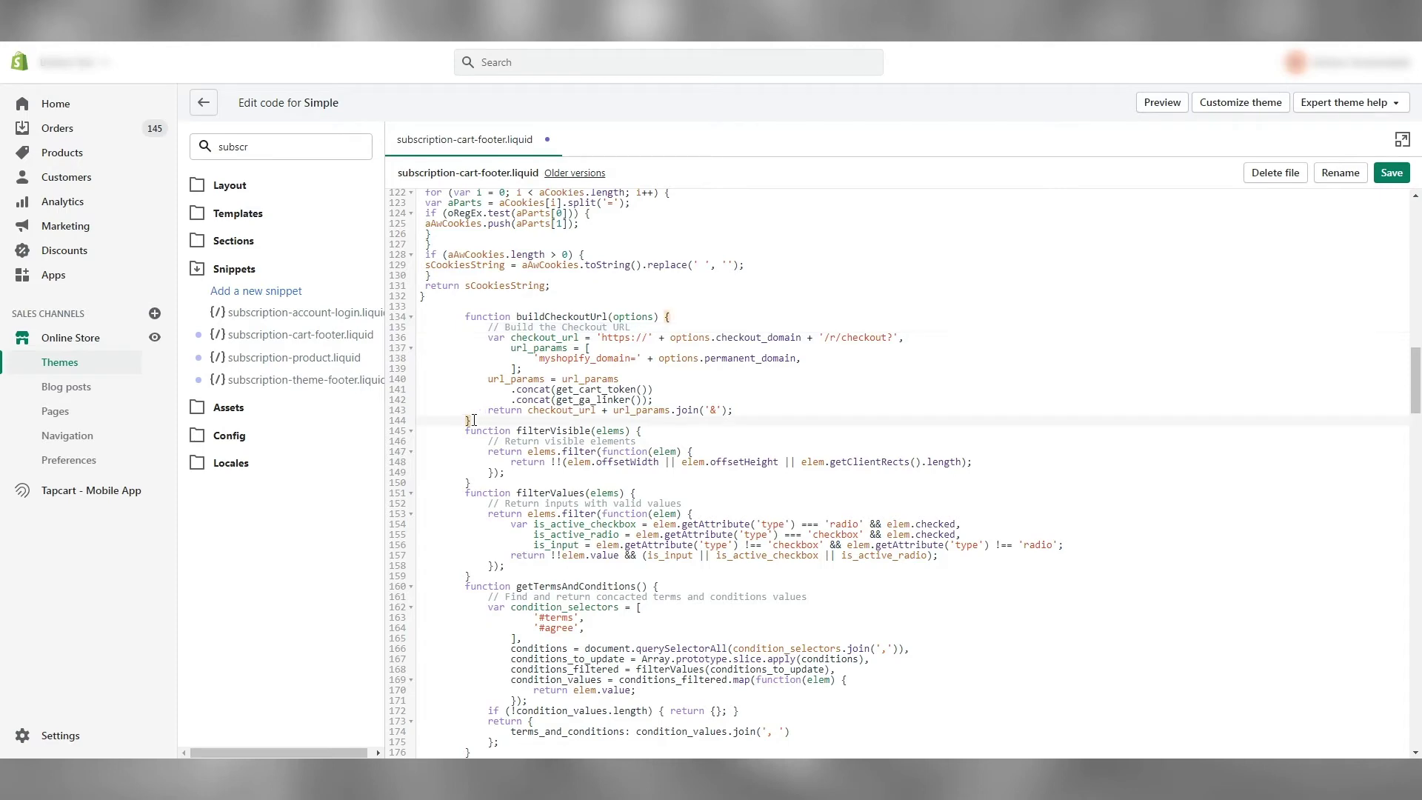
left_click_drag(479, 418, 417, 320)
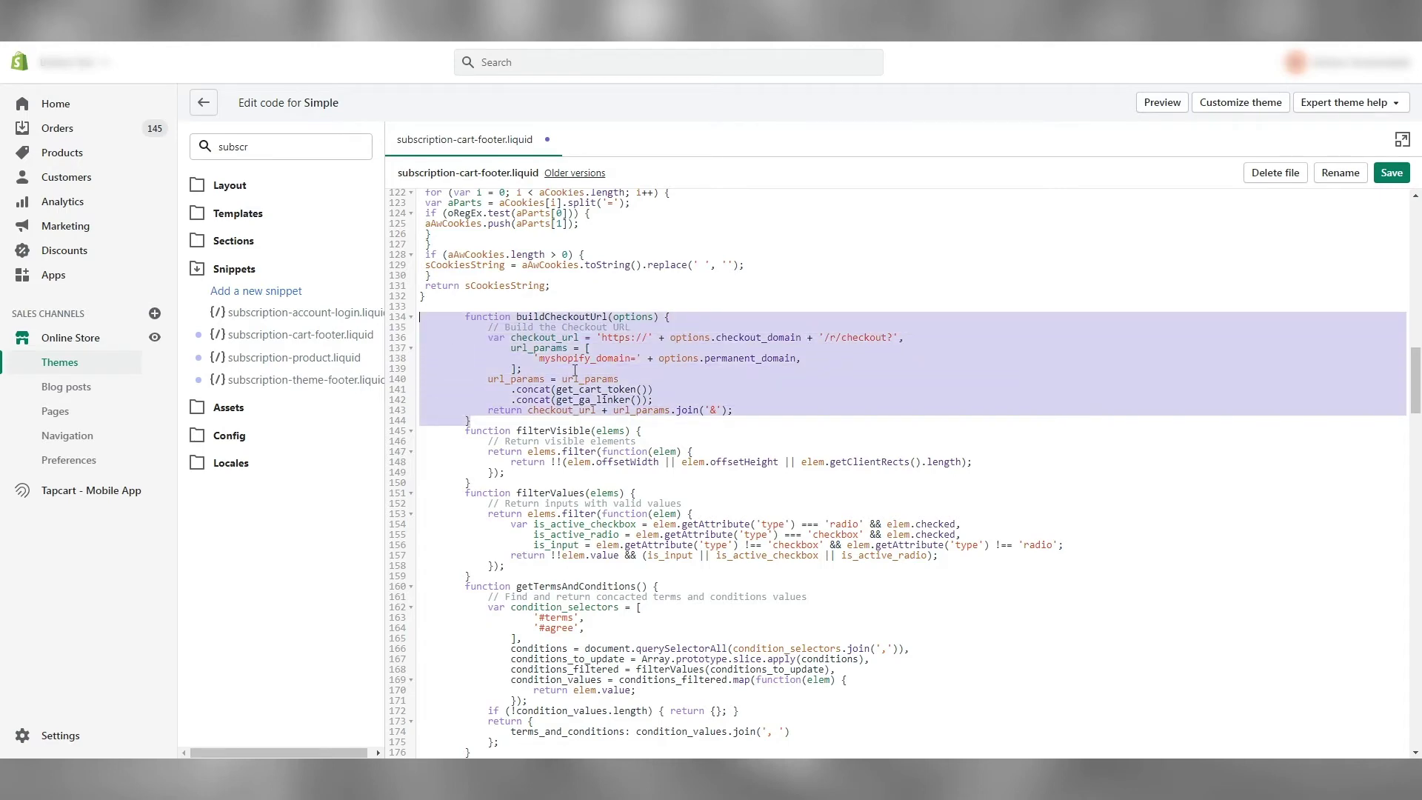
key("BackSpace")
key("ctrl+v")
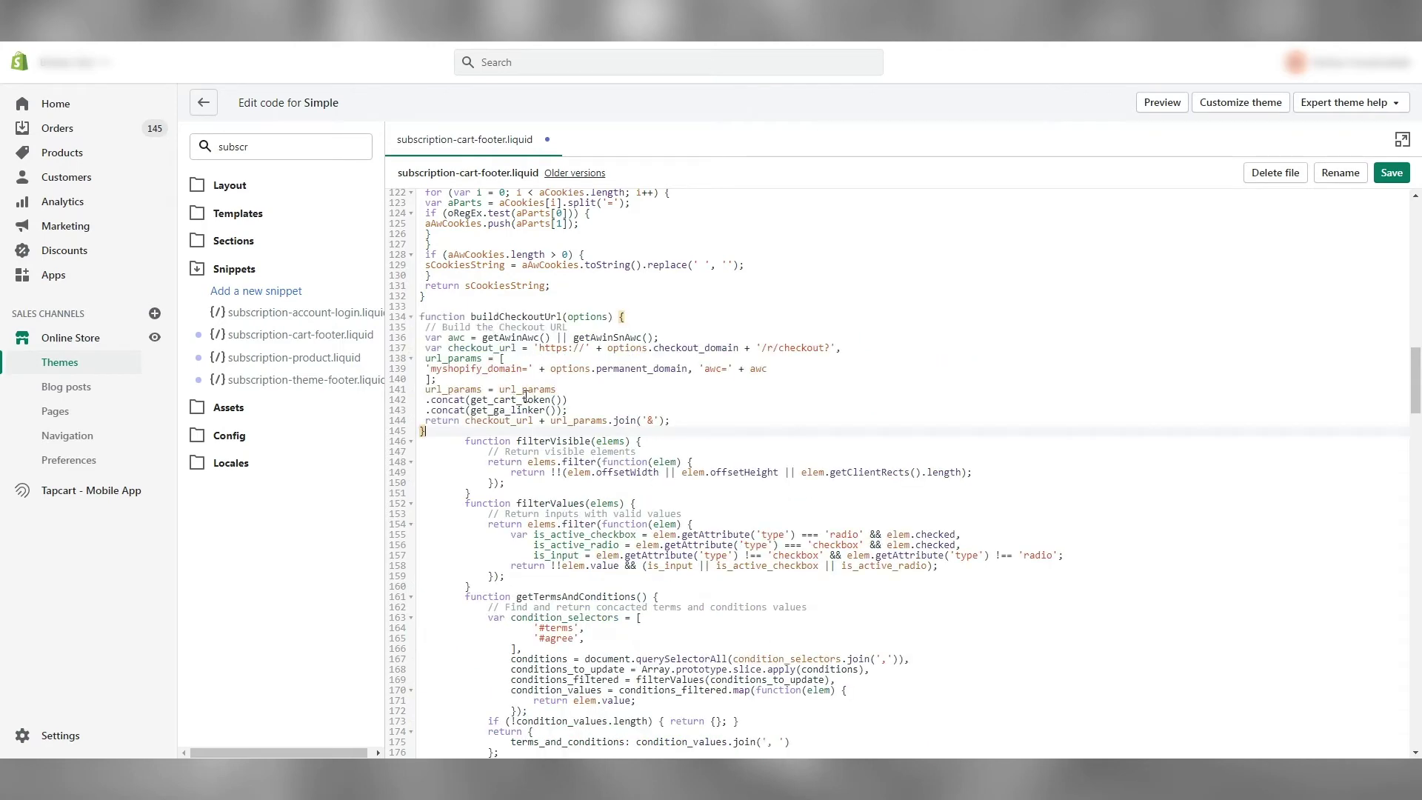
scroll(813, 422, "up", 3)
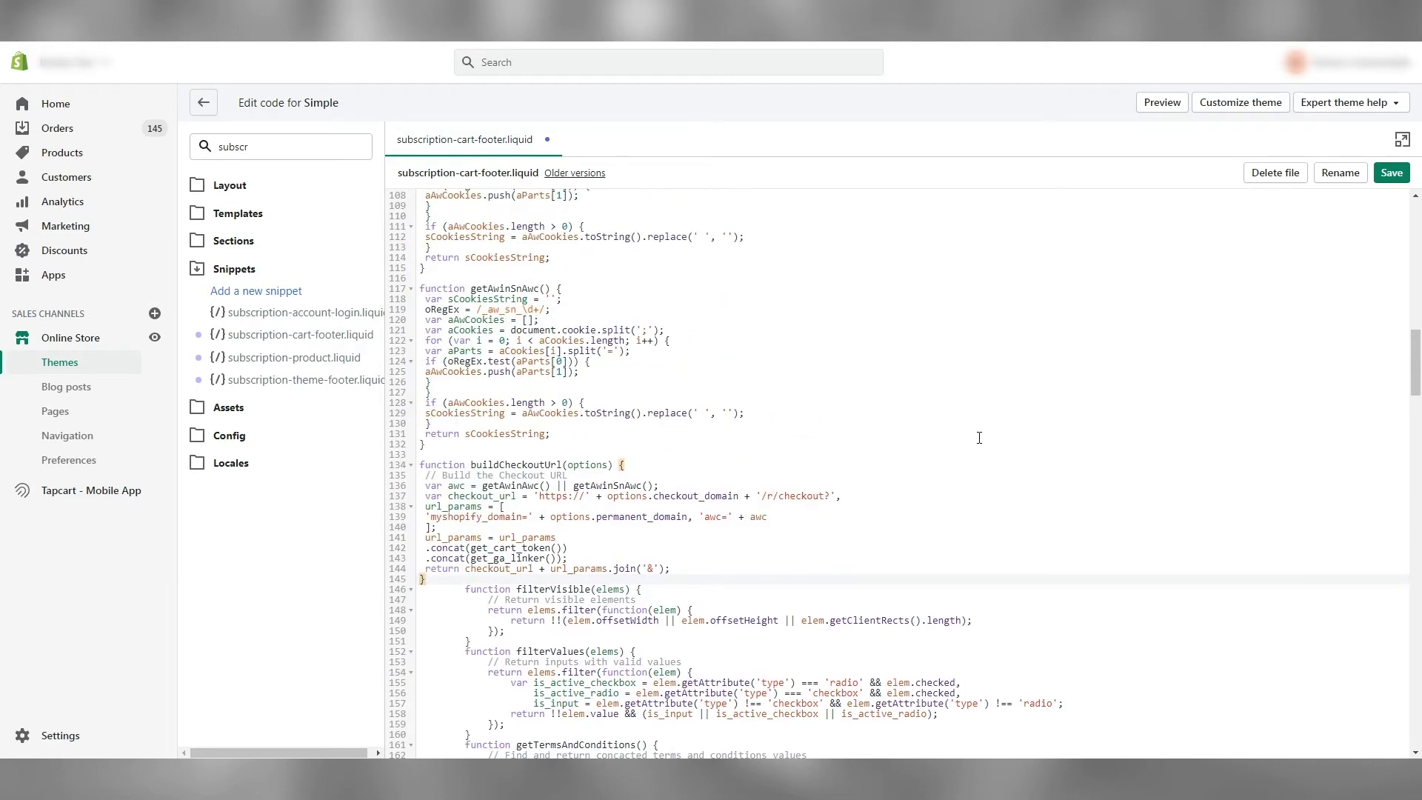
left_click(1392, 172)
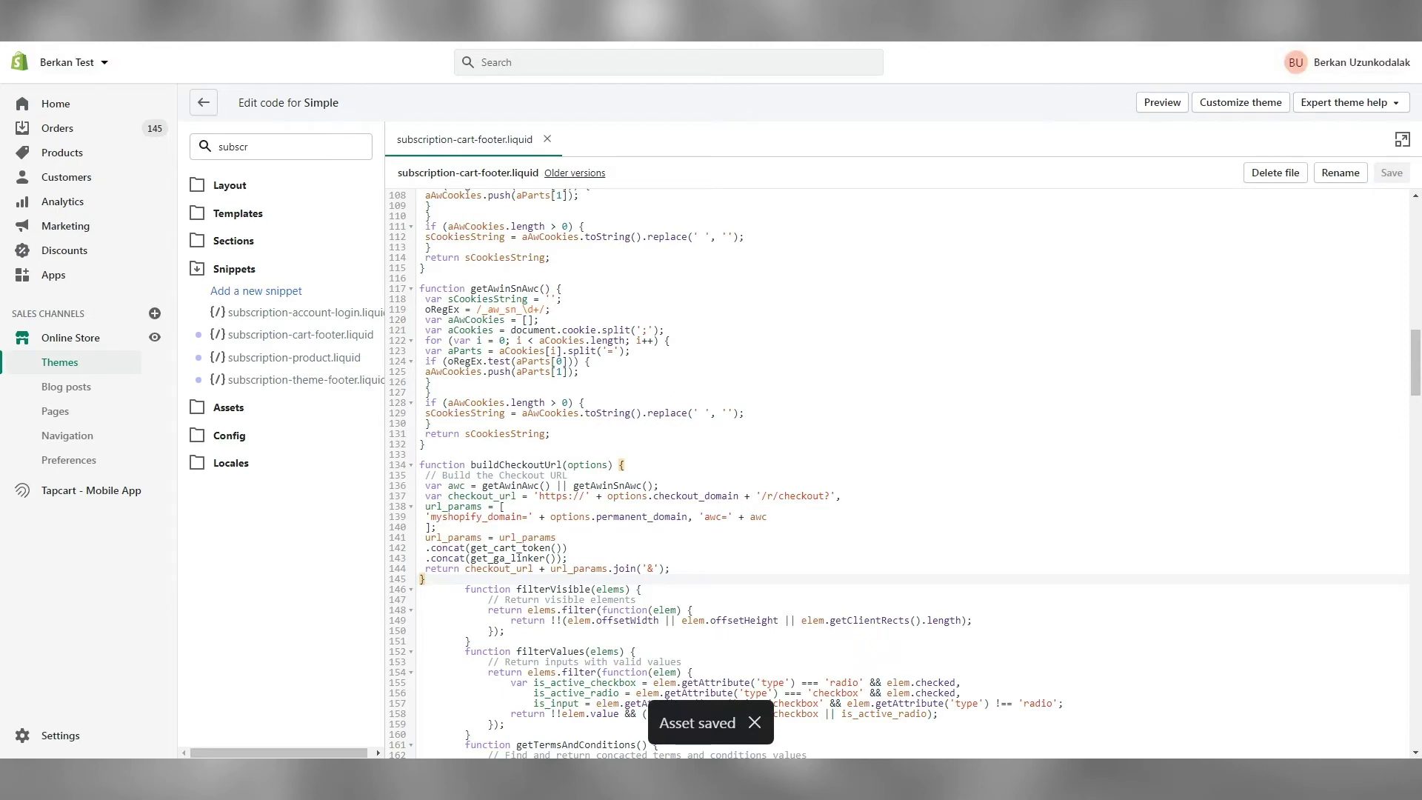
key("alt+Tab")
Copy the Awin <script> block for the Recharge thank-you box from PDF page 2
scroll(748, 456, "down", 2)
scroll(749, 456, "down", 4)
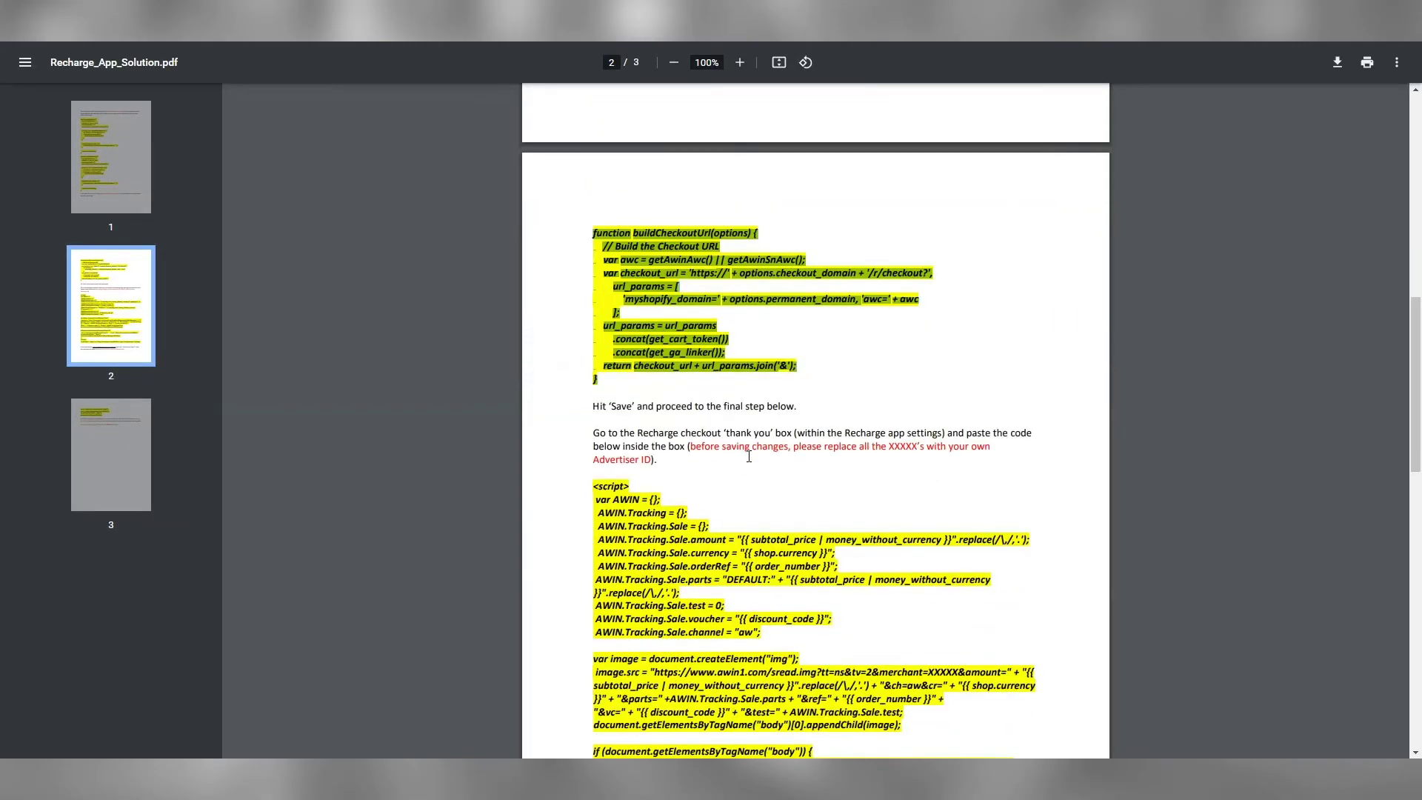
scroll(700, 378, "down", 1)
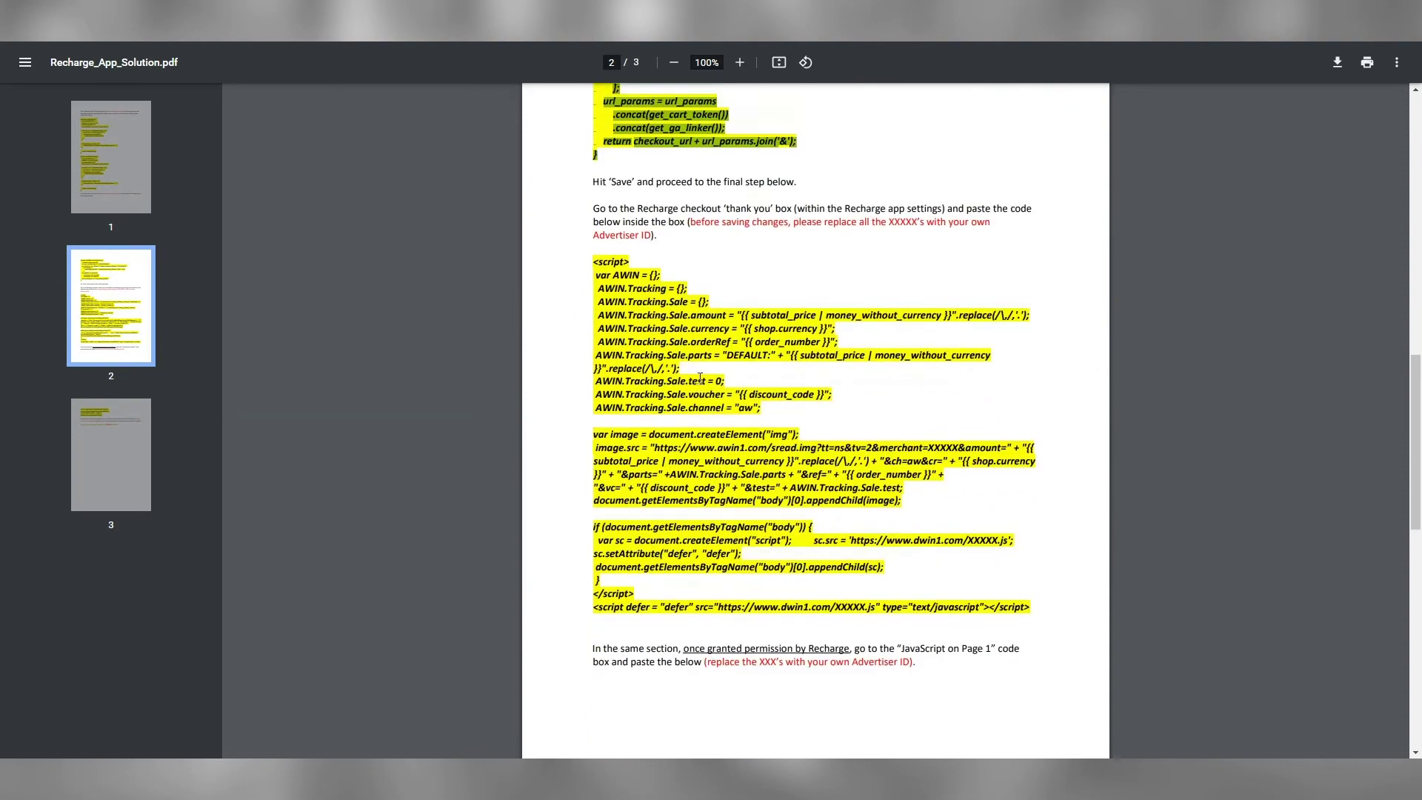
left_click_drag(593, 251, 1023, 599)
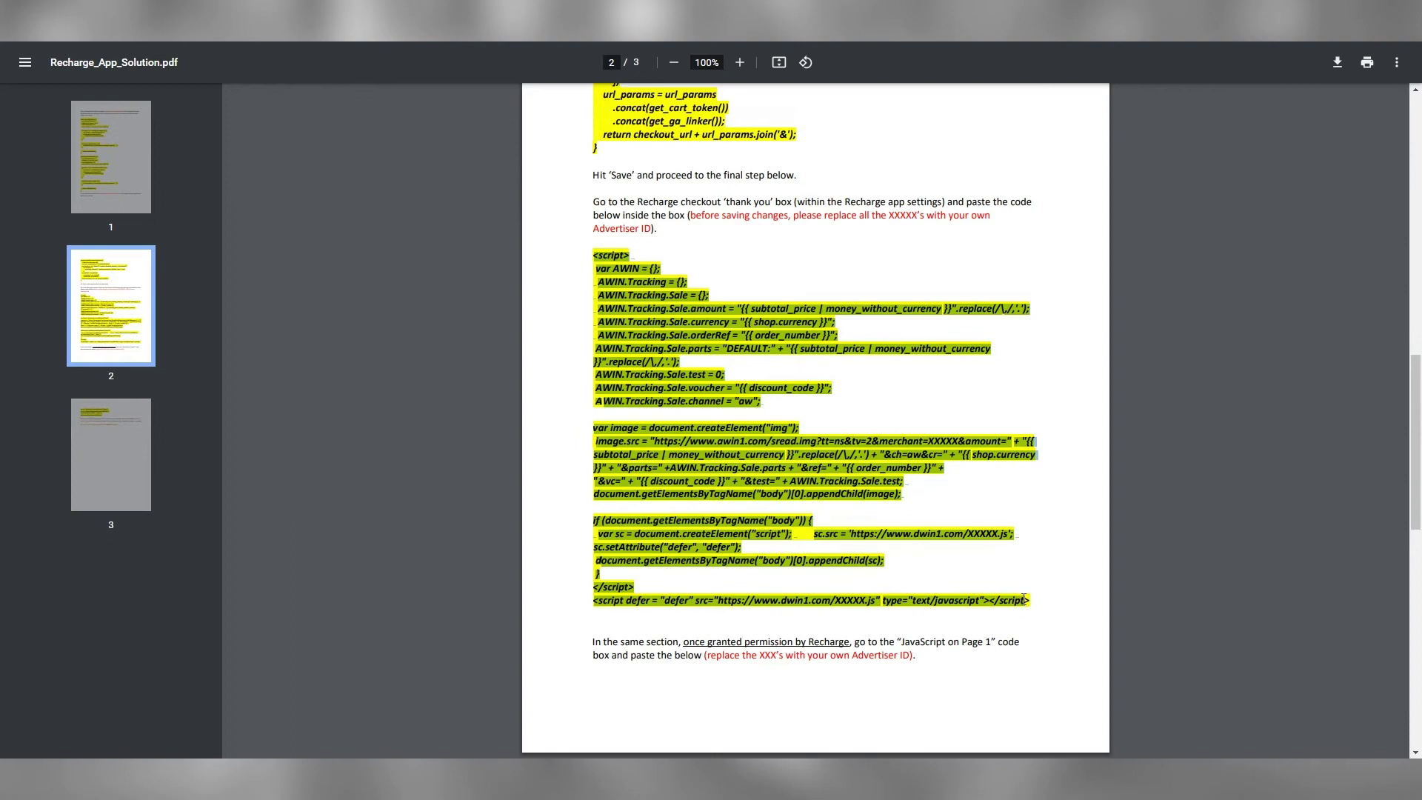
right_click(813, 450)
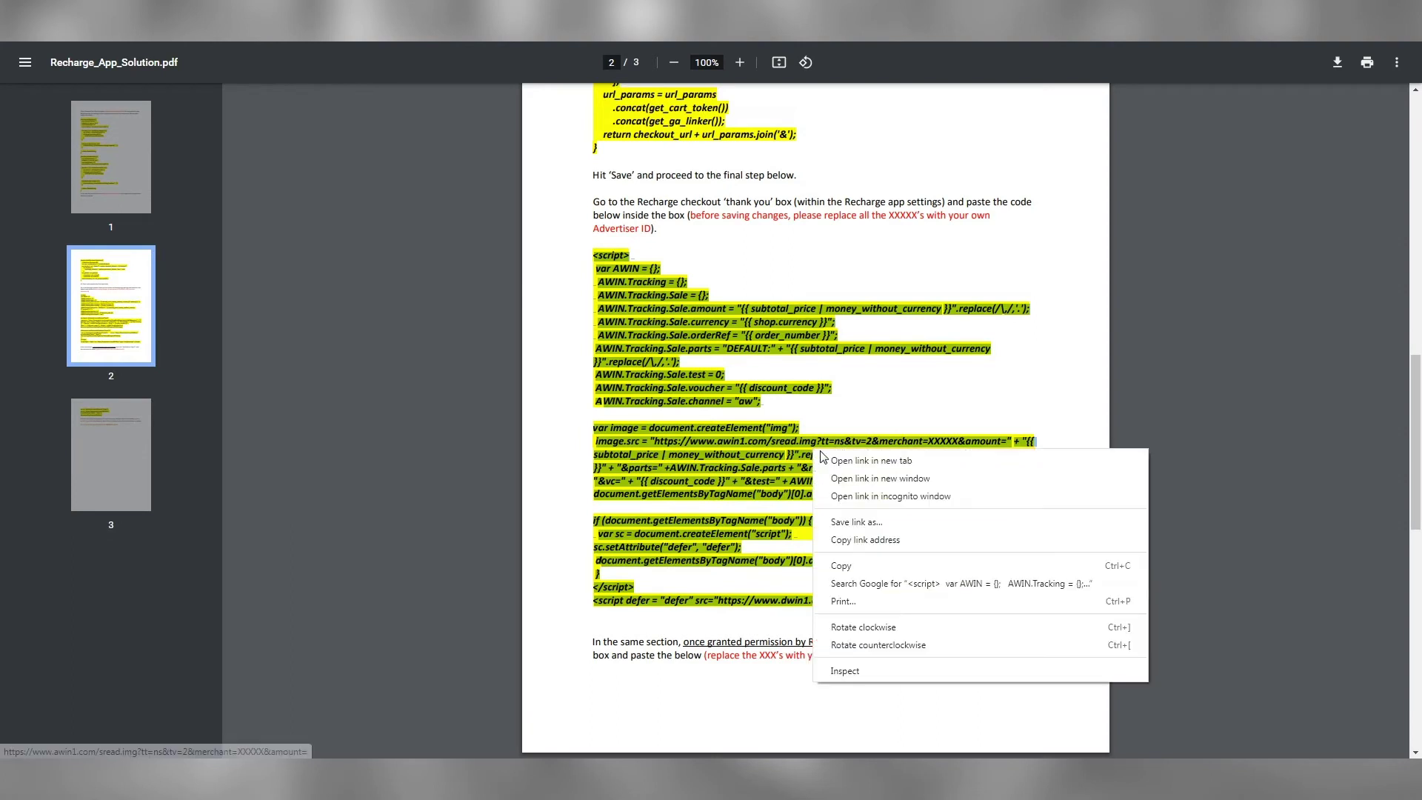
left_click(843, 566)
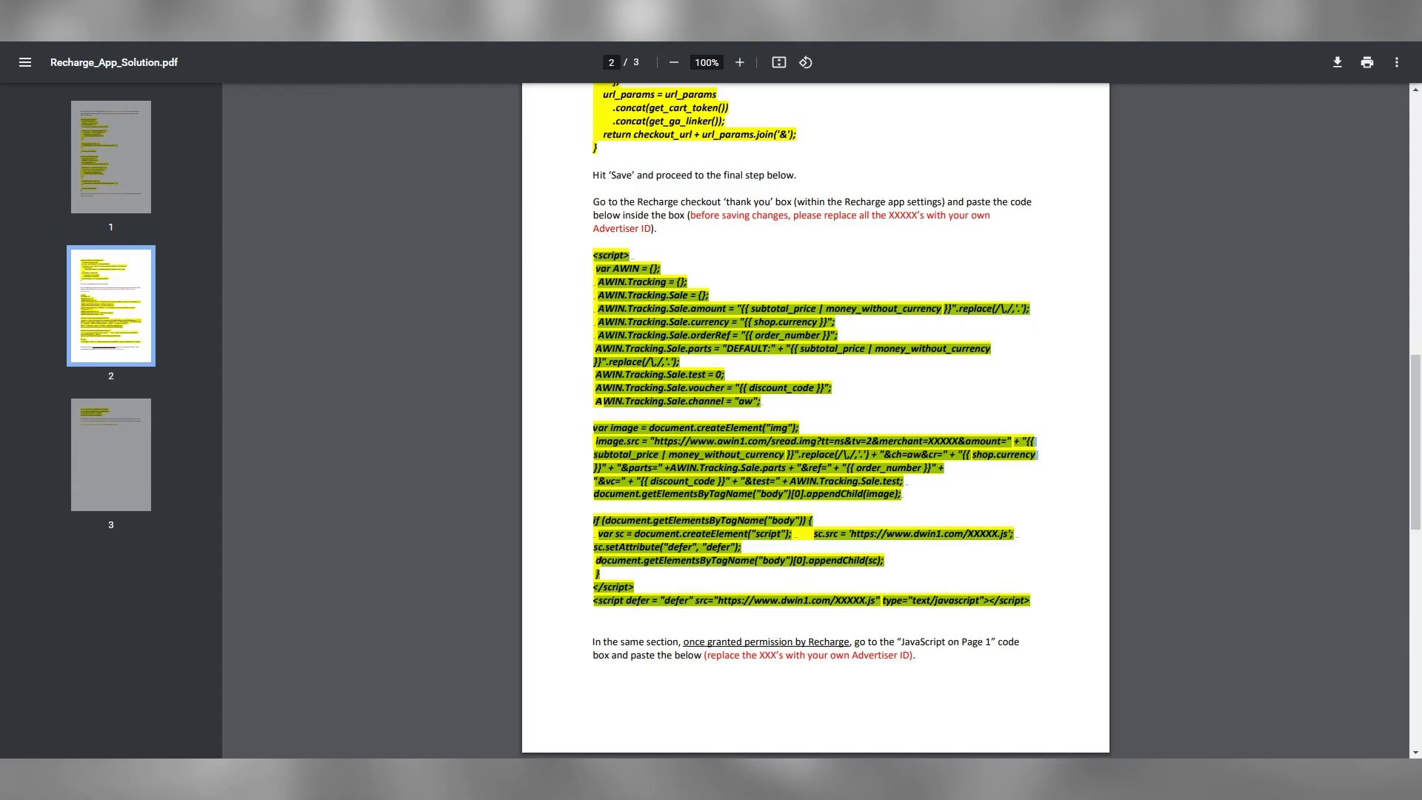
key("alt+Tab")
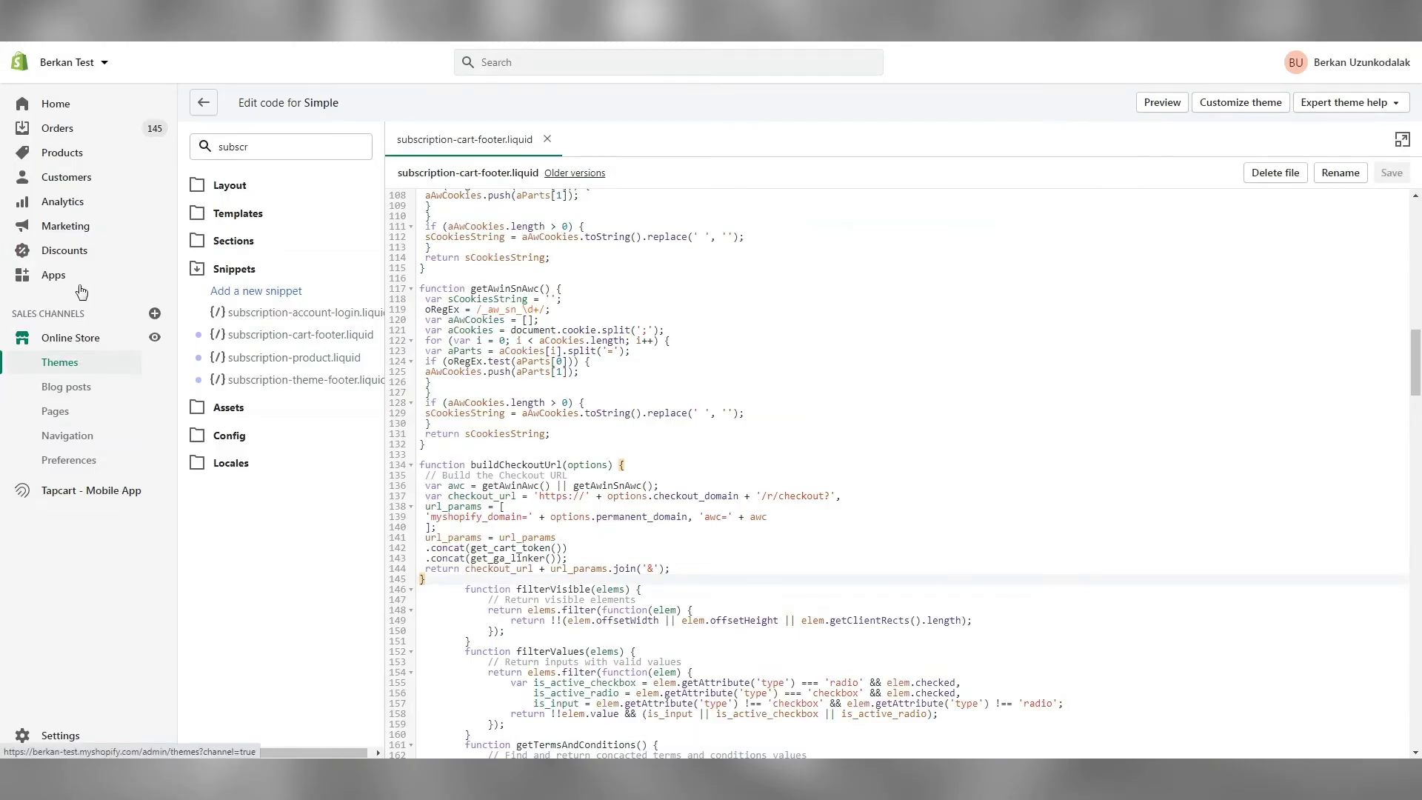
Open Recurring Billing by Recharge from Apps and go to its Checkout settings
left_click(80, 278)
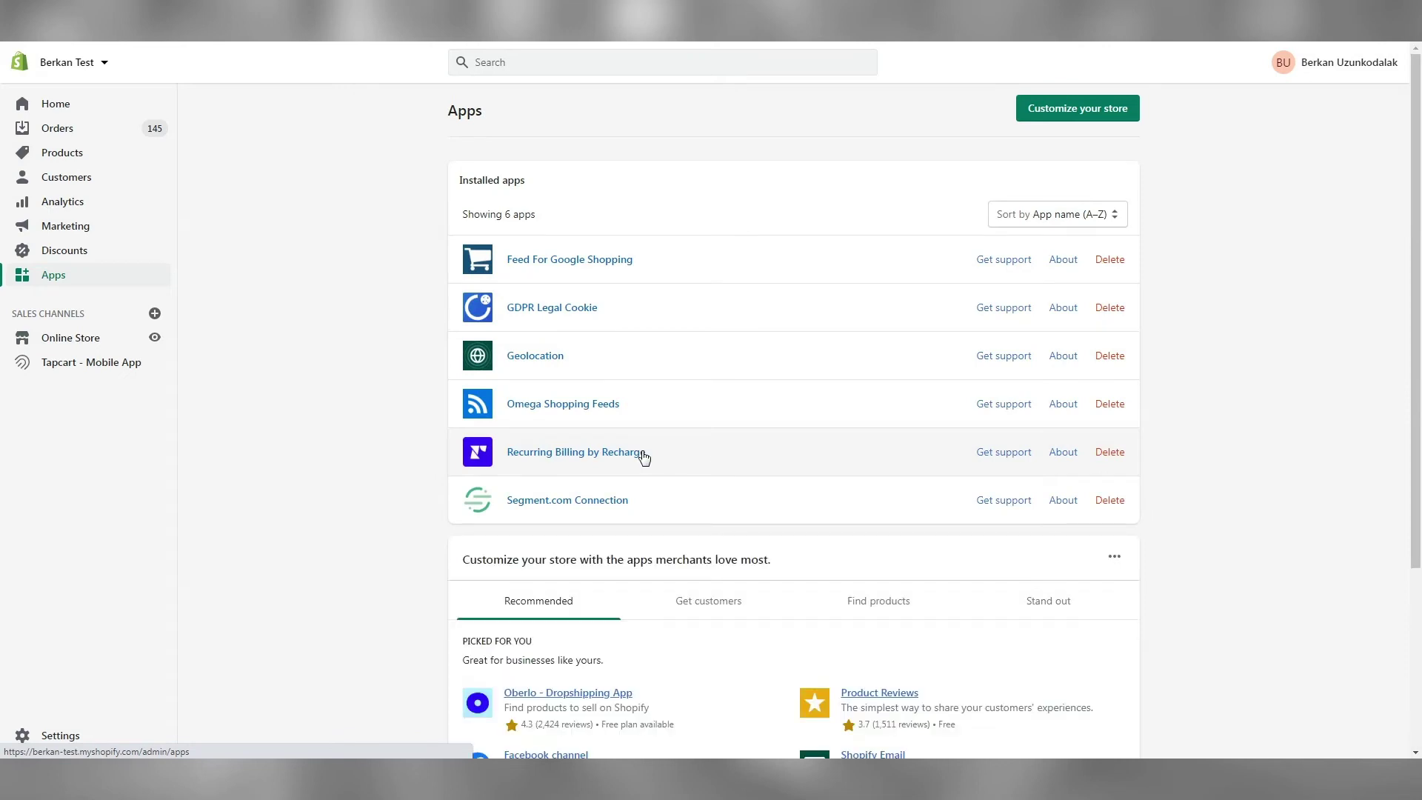
left_click(643, 453)
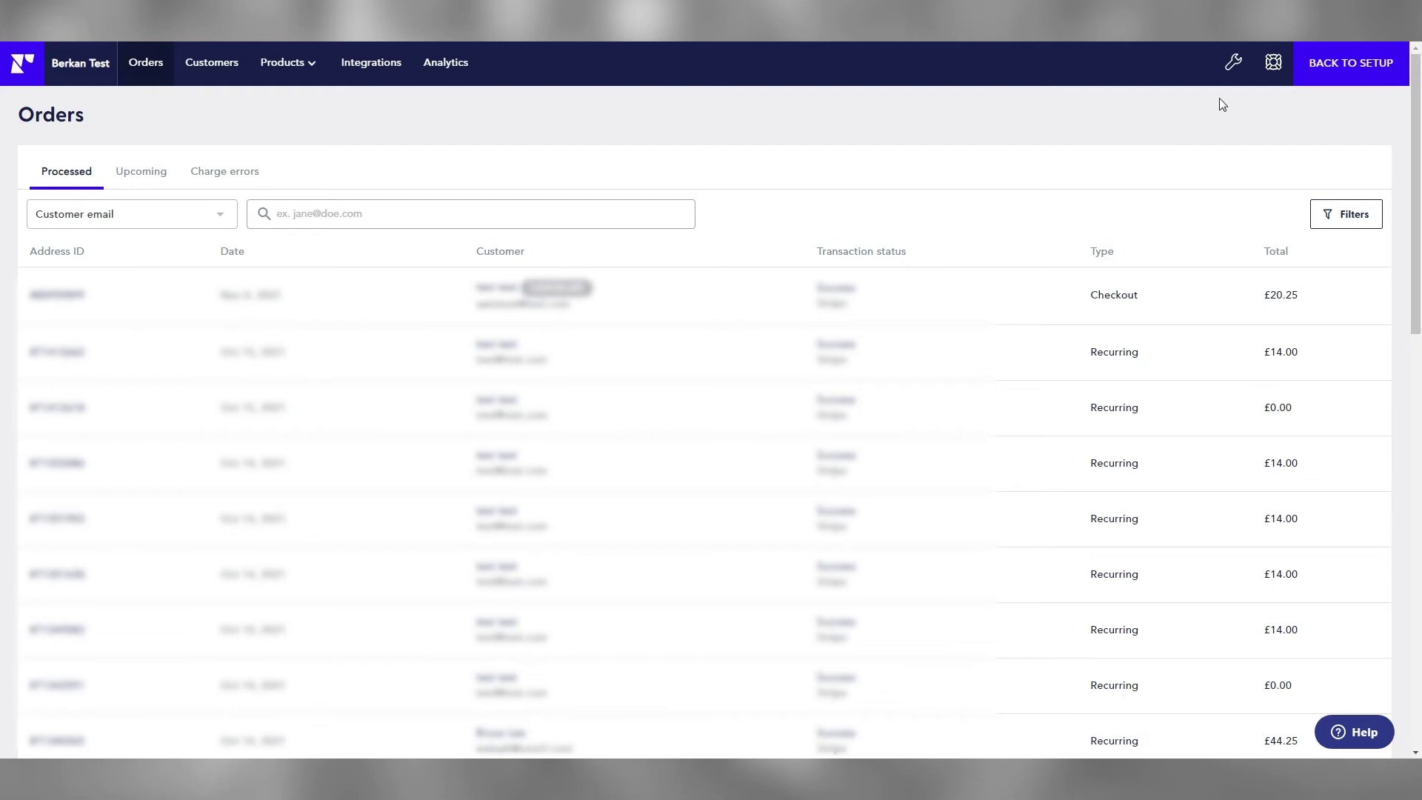
left_click(1243, 66)
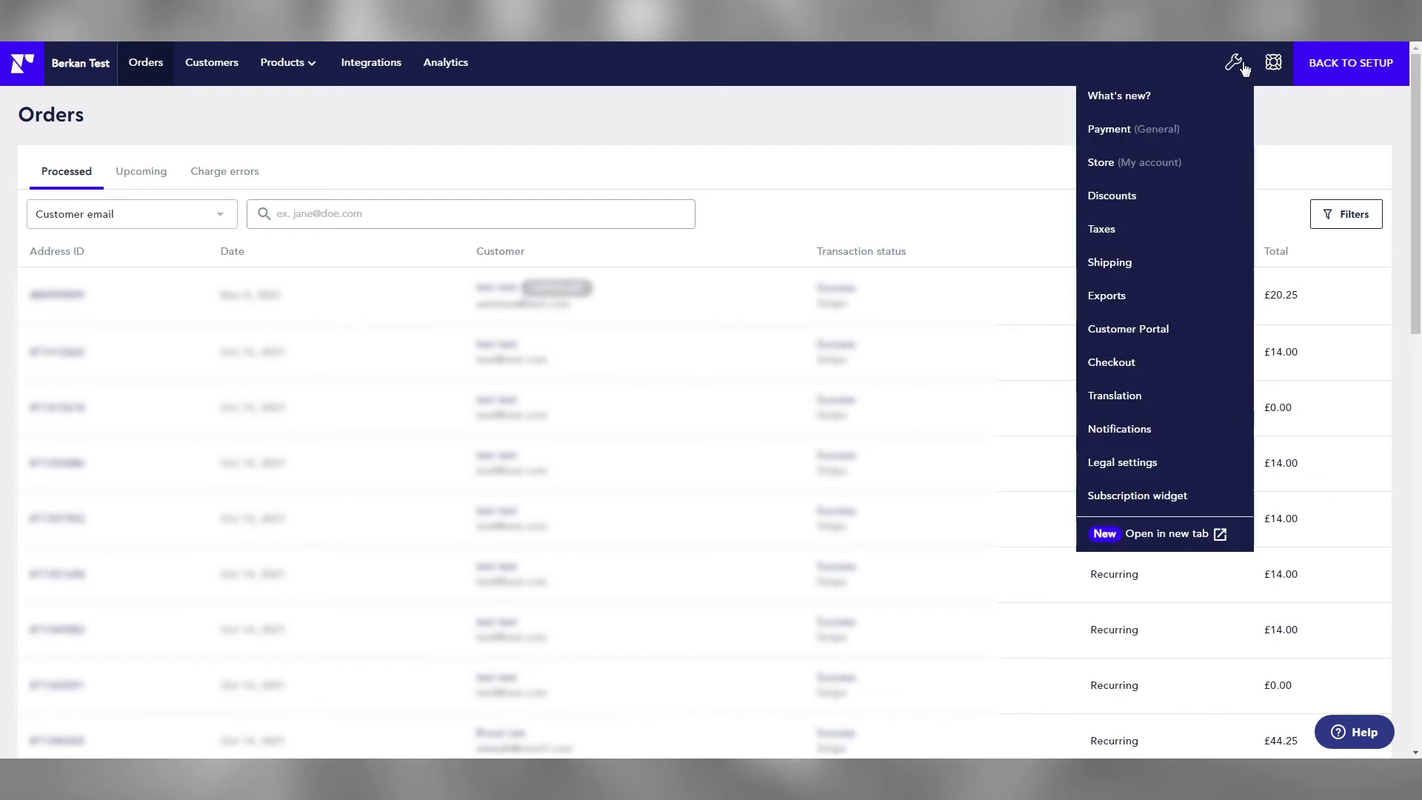
left_click(1109, 371)
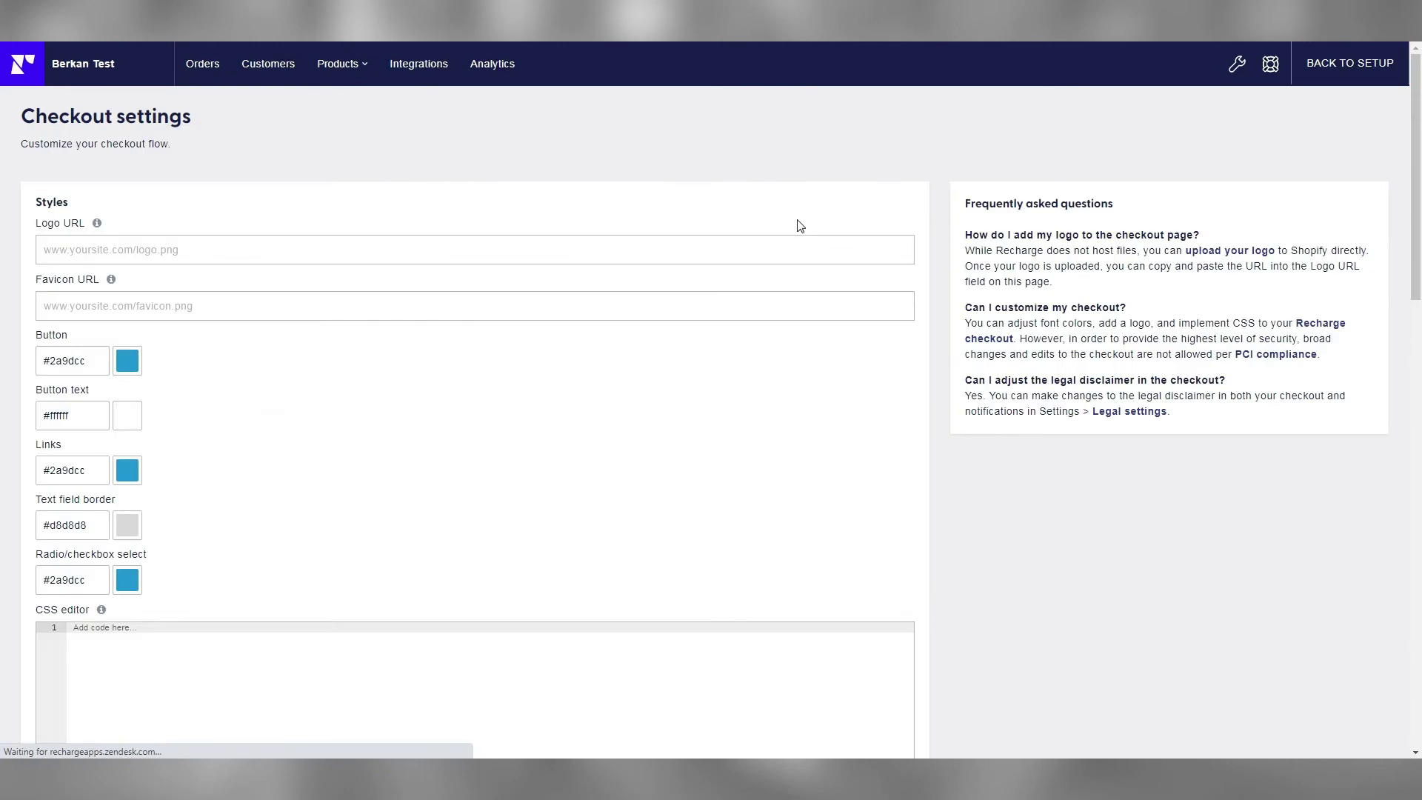
Paste the AWIN tracking script into Recharge's Thank you page code box
scroll(841, 444, "down", 10)
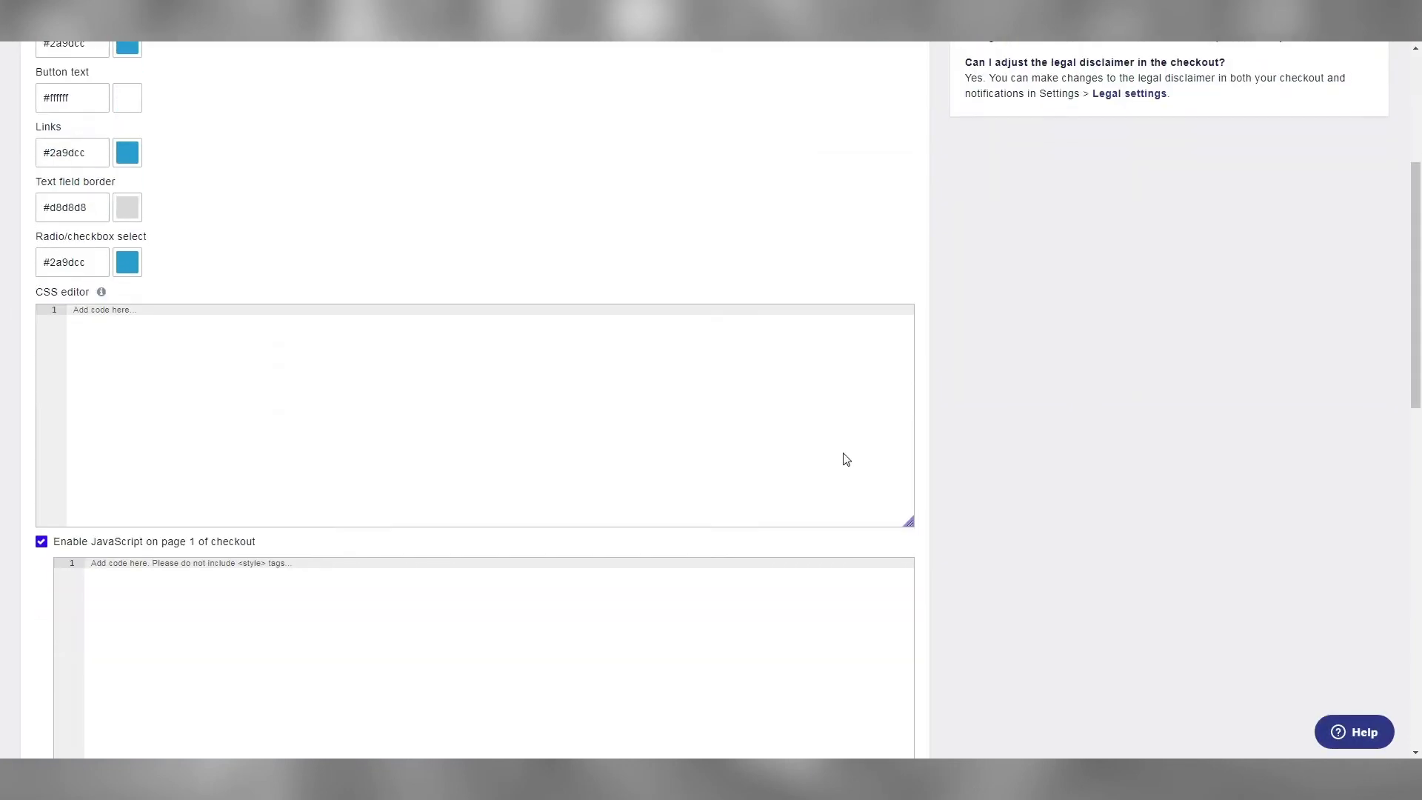
scroll(846, 459, "down", 8)
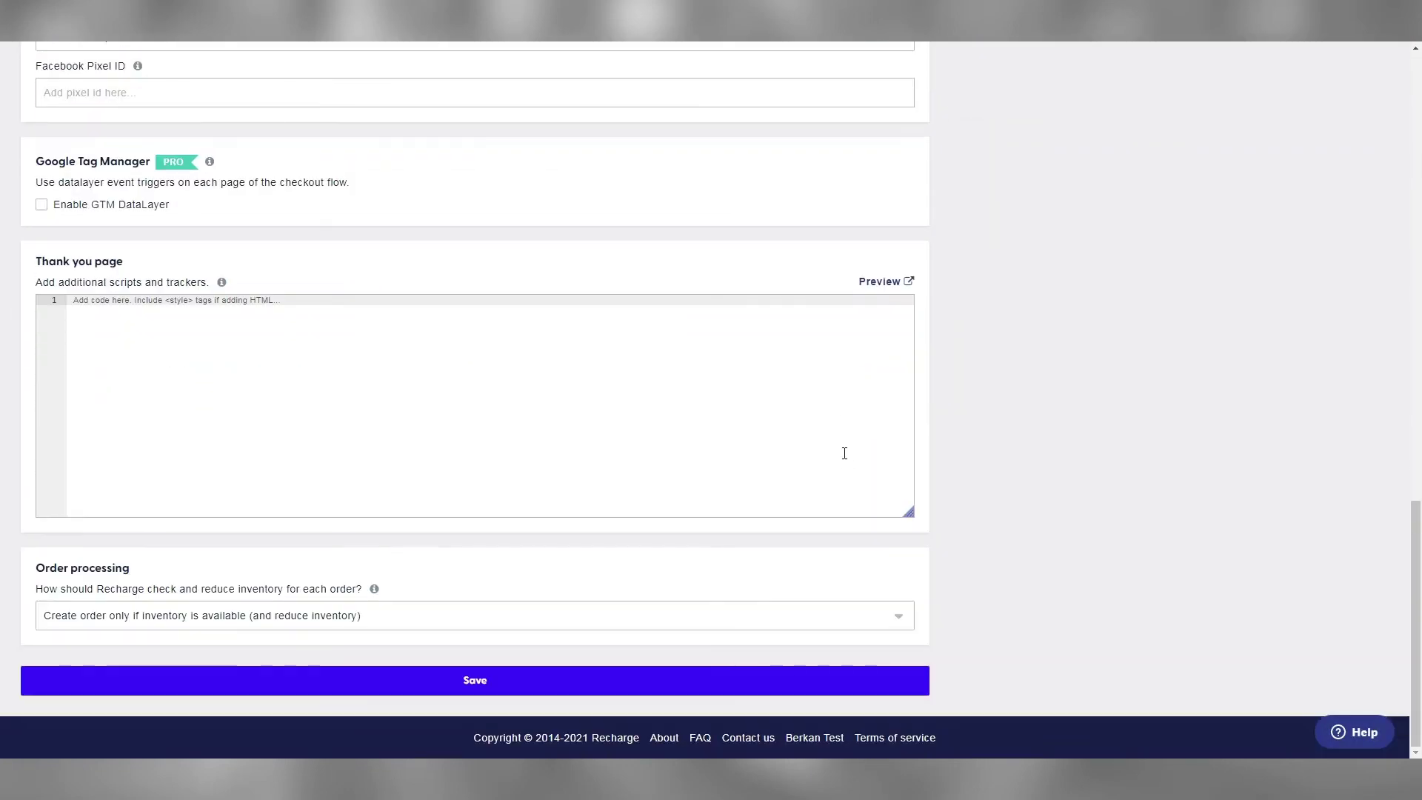
left_click(403, 331)
key("ctrl+v")
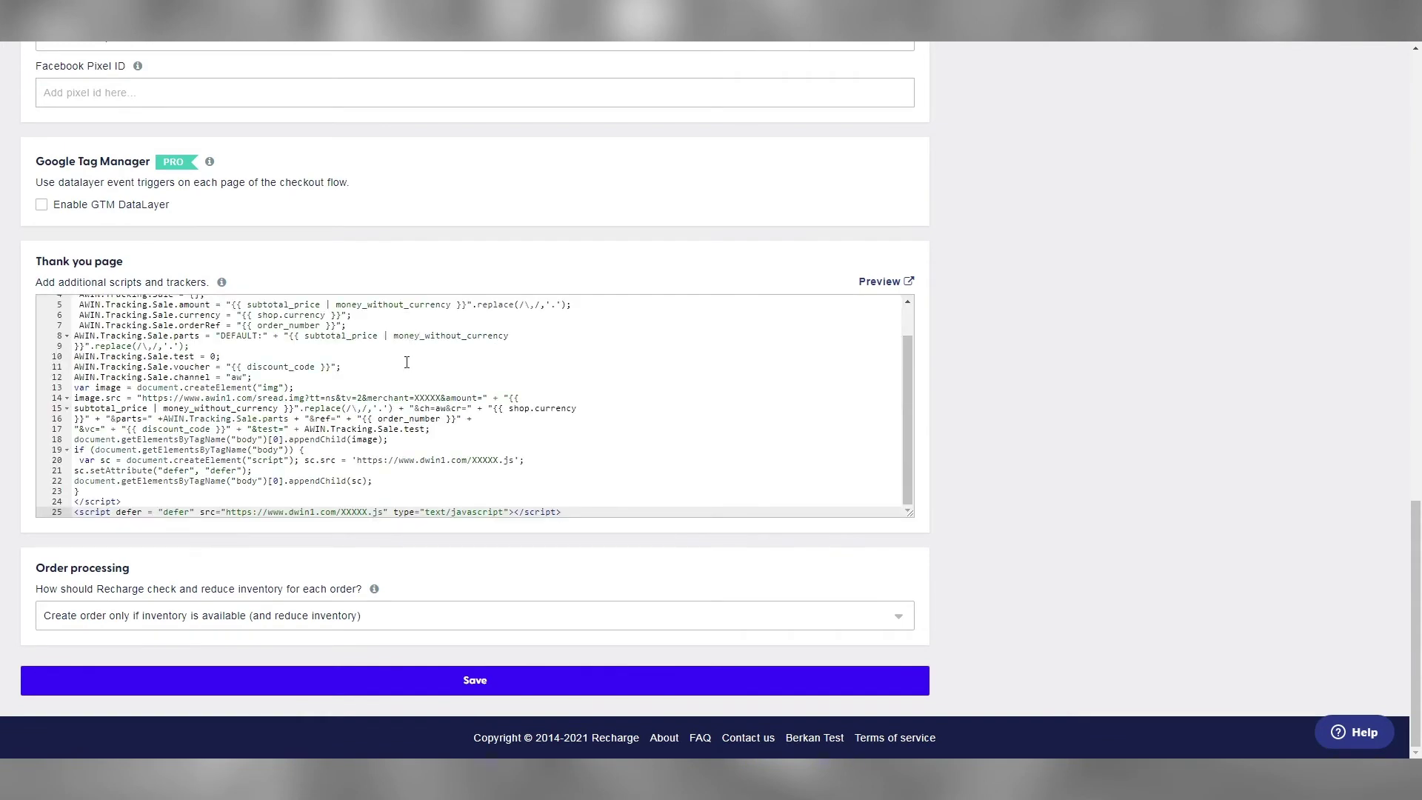
Replace the XXXXX placeholders on lines 25, 20 and 14 with the advertiser ID
double_click(360, 512)
type("123")
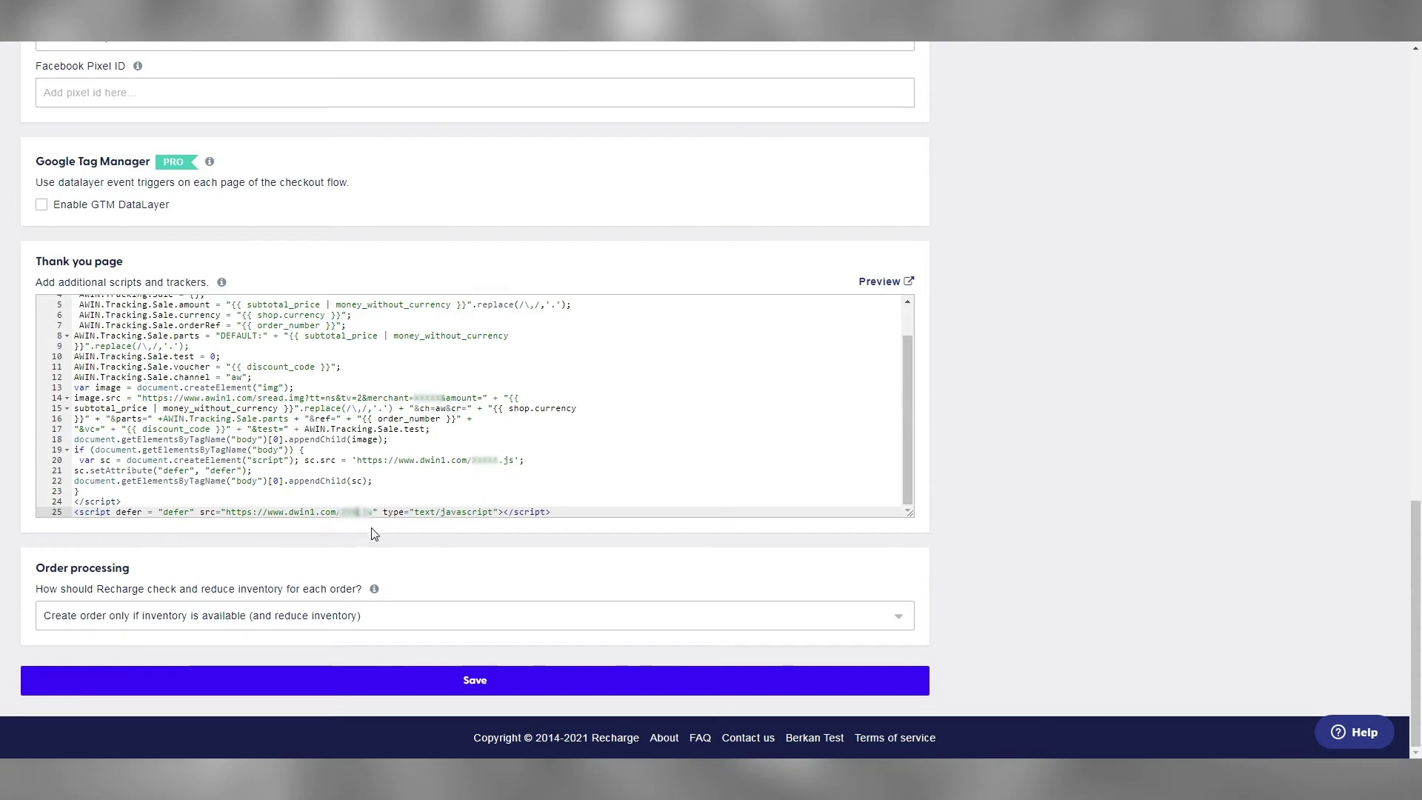
type("45")
double_click(485, 460)
type("12")
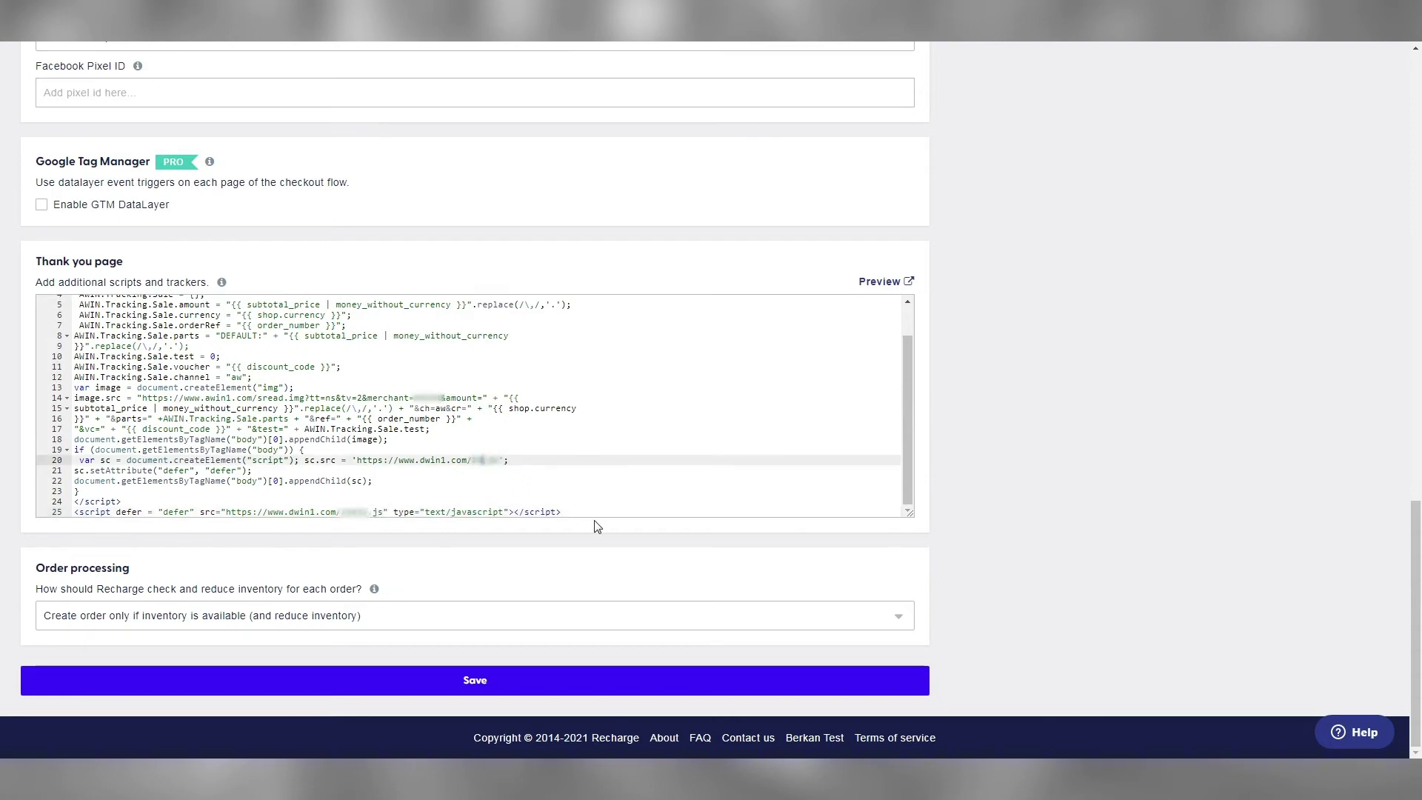
type("345")
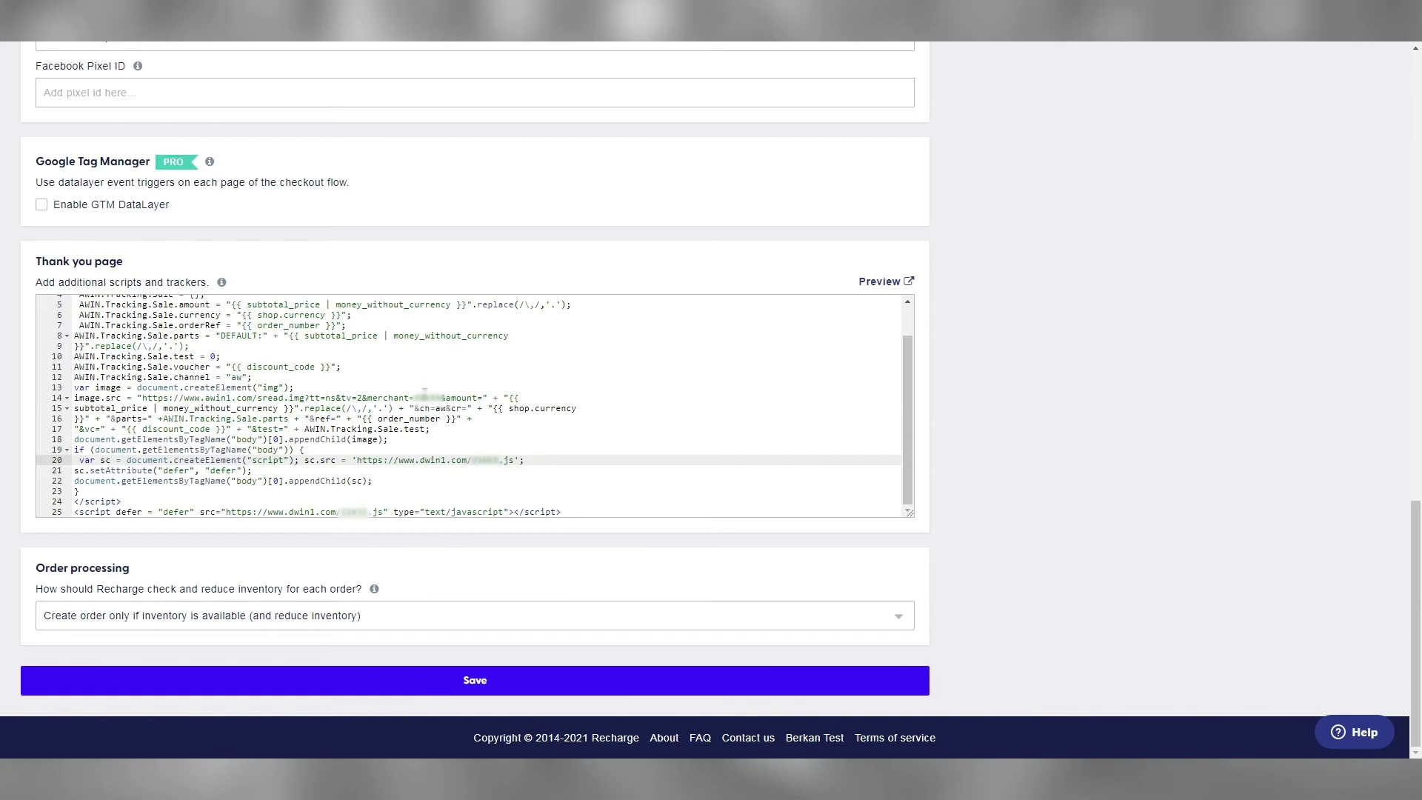
double_click(425, 398)
type("12345")
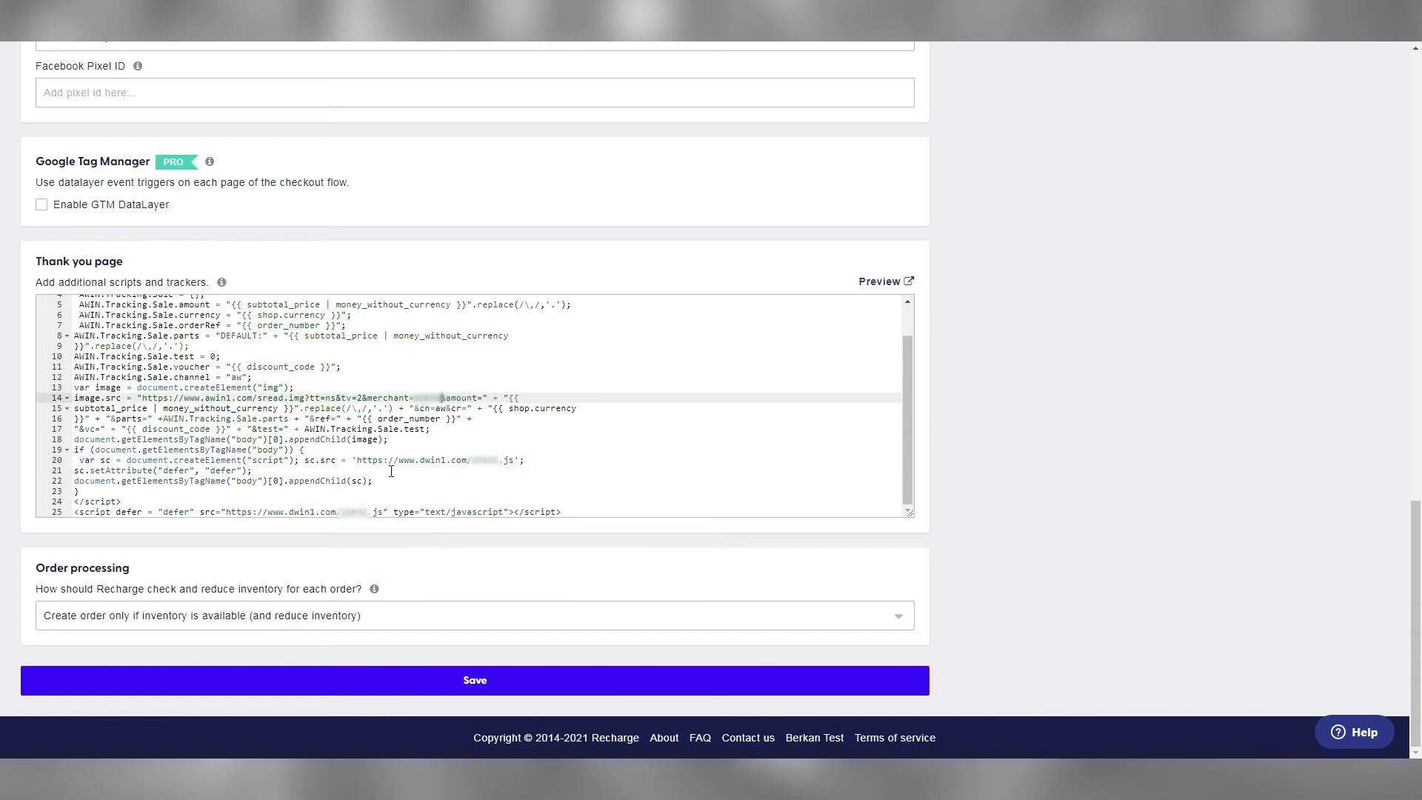
scroll(334, 467, "up", 3)
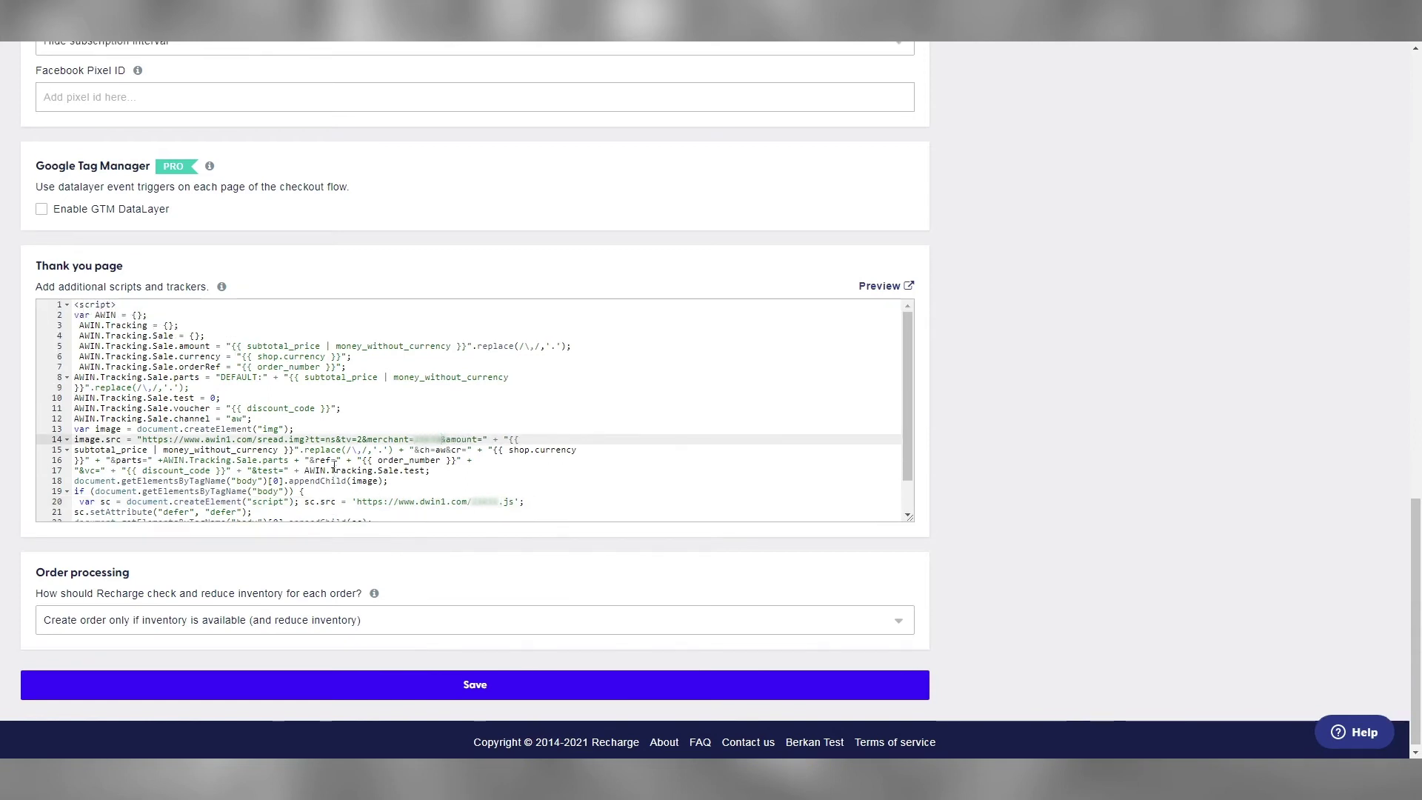
scroll(332, 465, "down", 1)
scroll(331, 465, "down", 1)
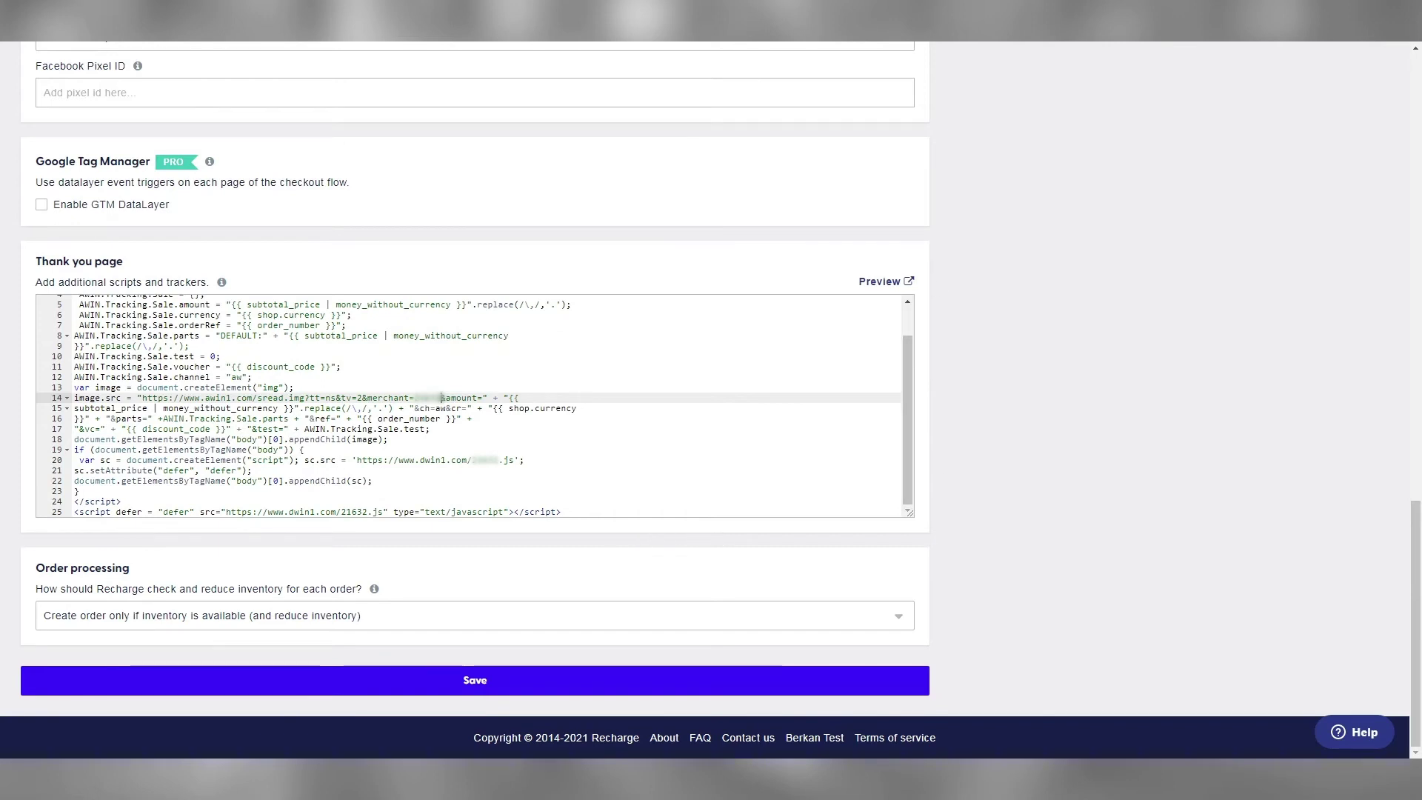
key("ctrl+Tab")
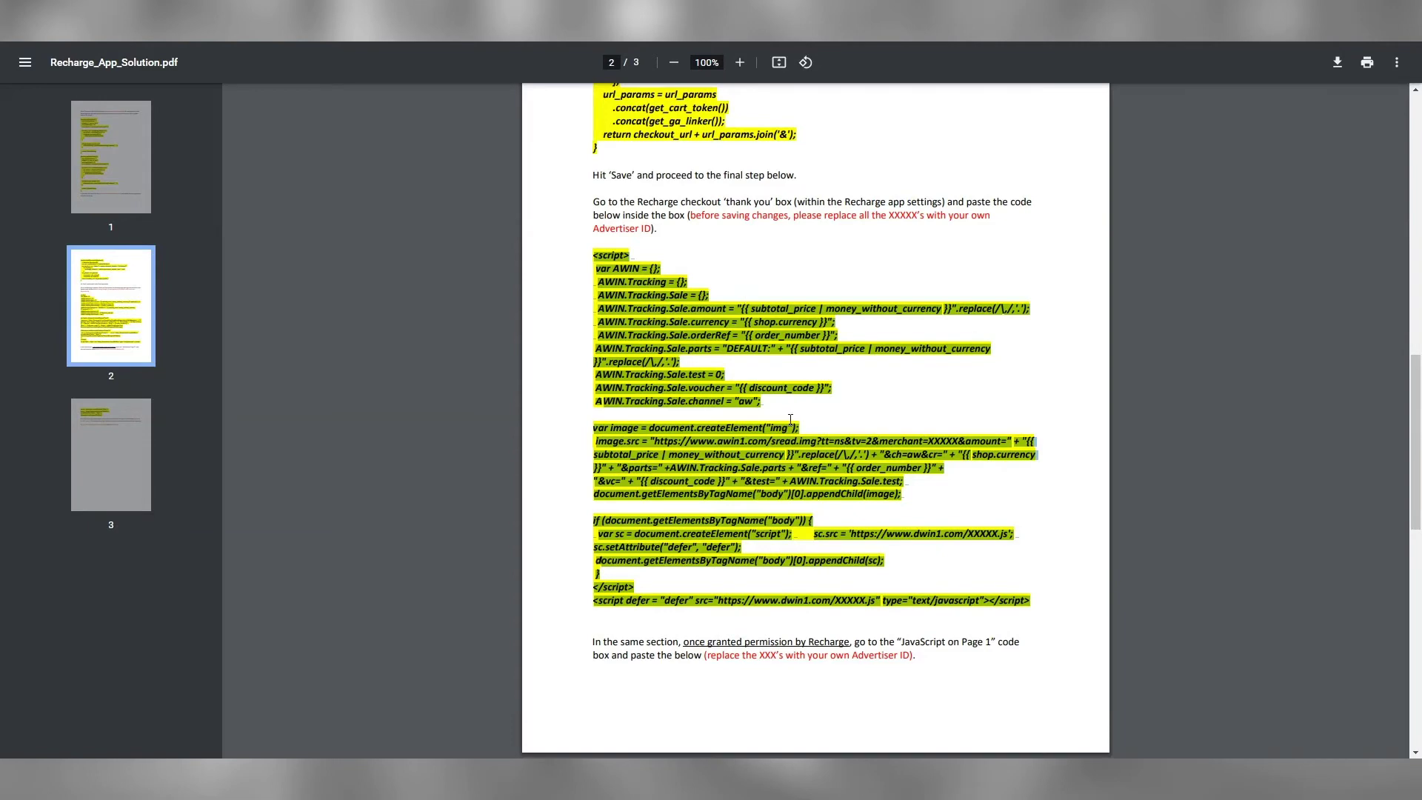
Copy the four-line JavaScript snippet from page 3 of the Recharge solution PDF
scroll(770, 403, "down", 3)
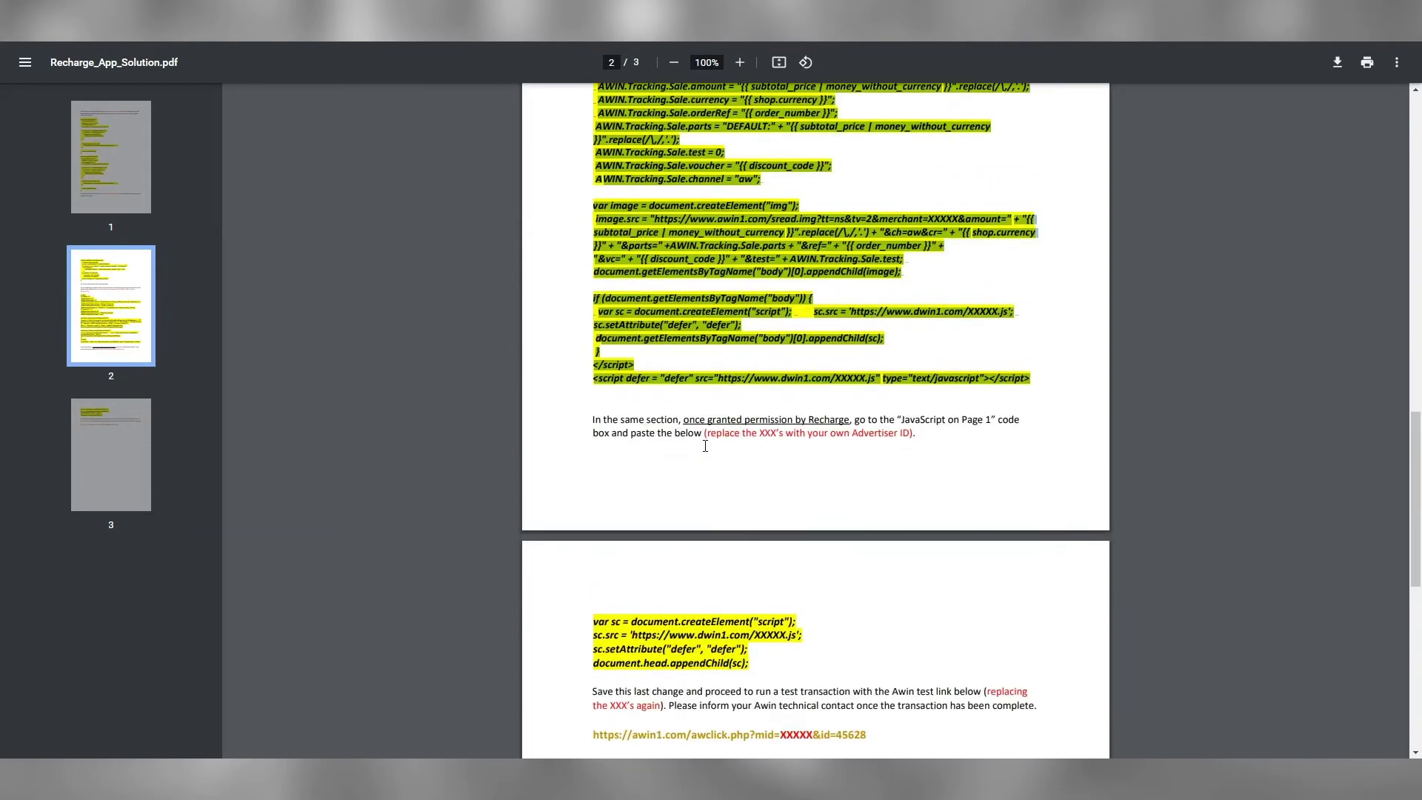
scroll(705, 445, "down", 2)
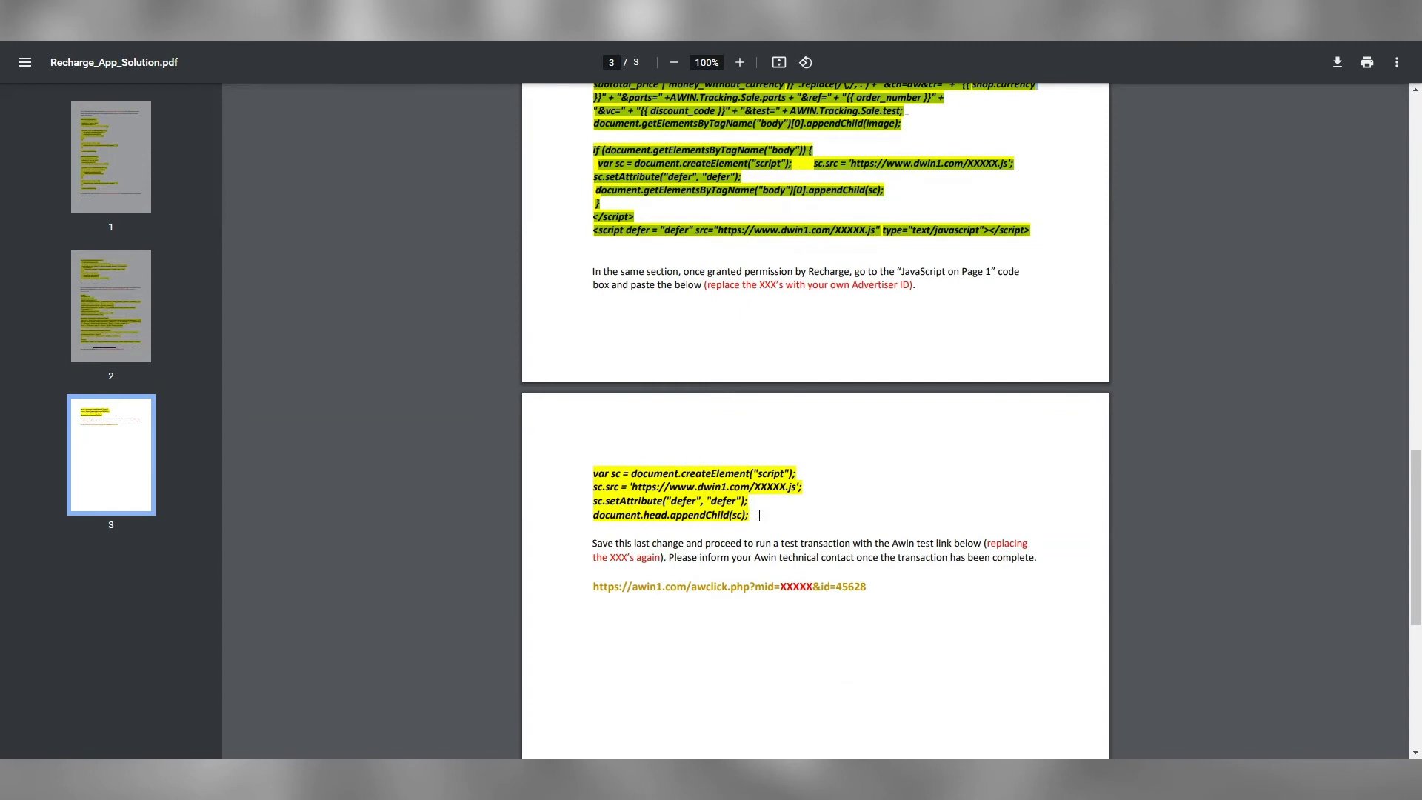
left_click_drag(753, 516, 595, 473)
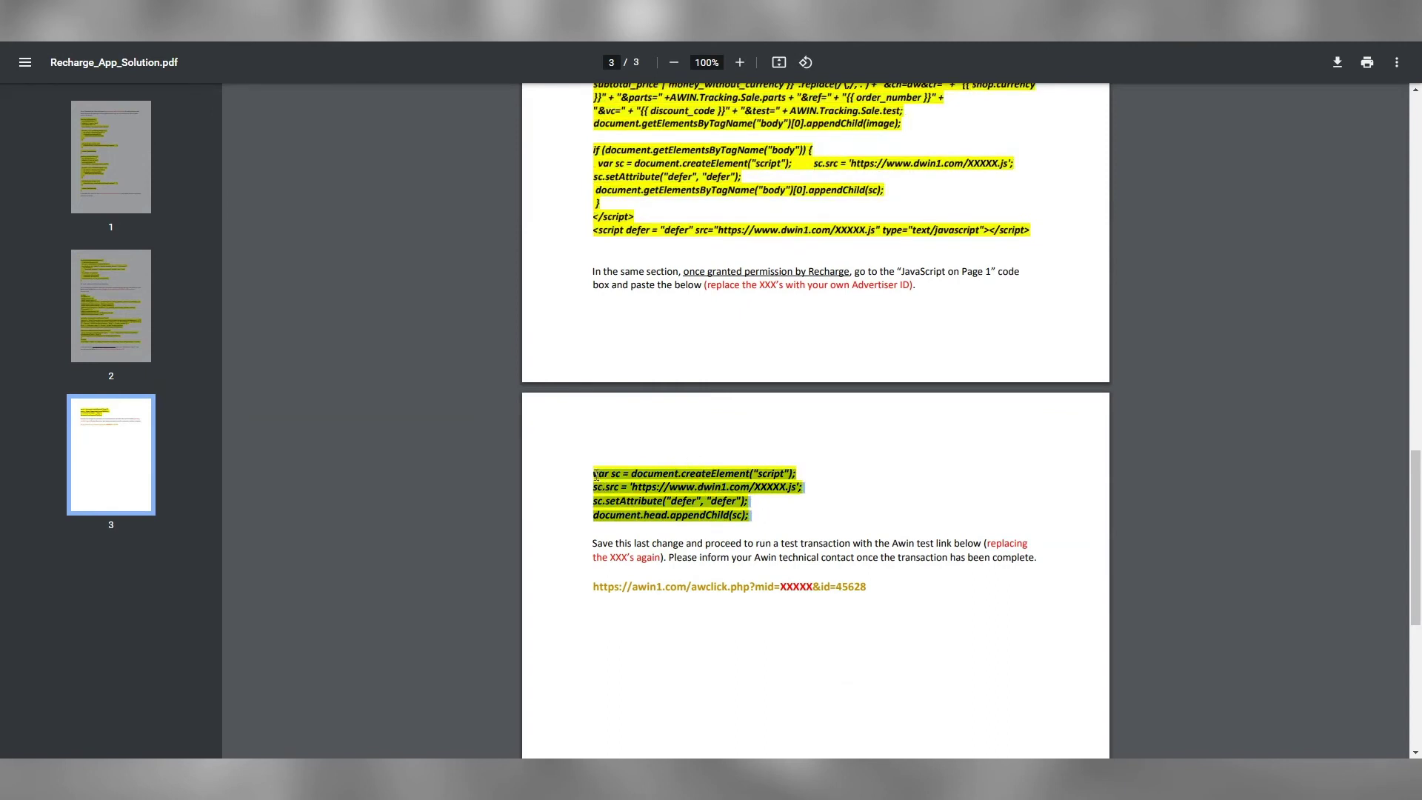
right_click(614, 474)
left_click(654, 488)
key("alt+Tab")
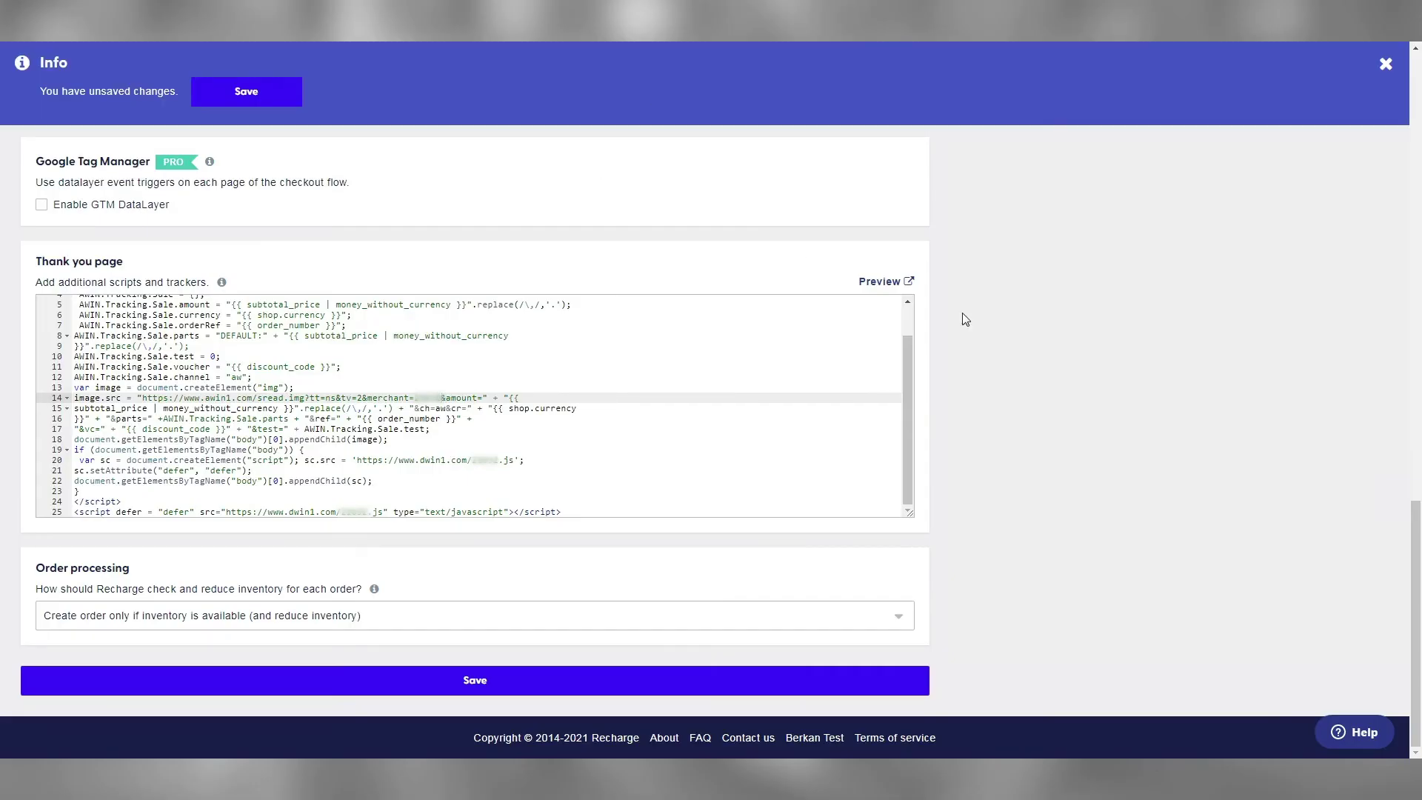
Paste the four-line snippet into the page 1 JavaScript box and edit its placeholder file name
scroll(949, 371, "up", 4)
scroll(938, 370, "up", 10)
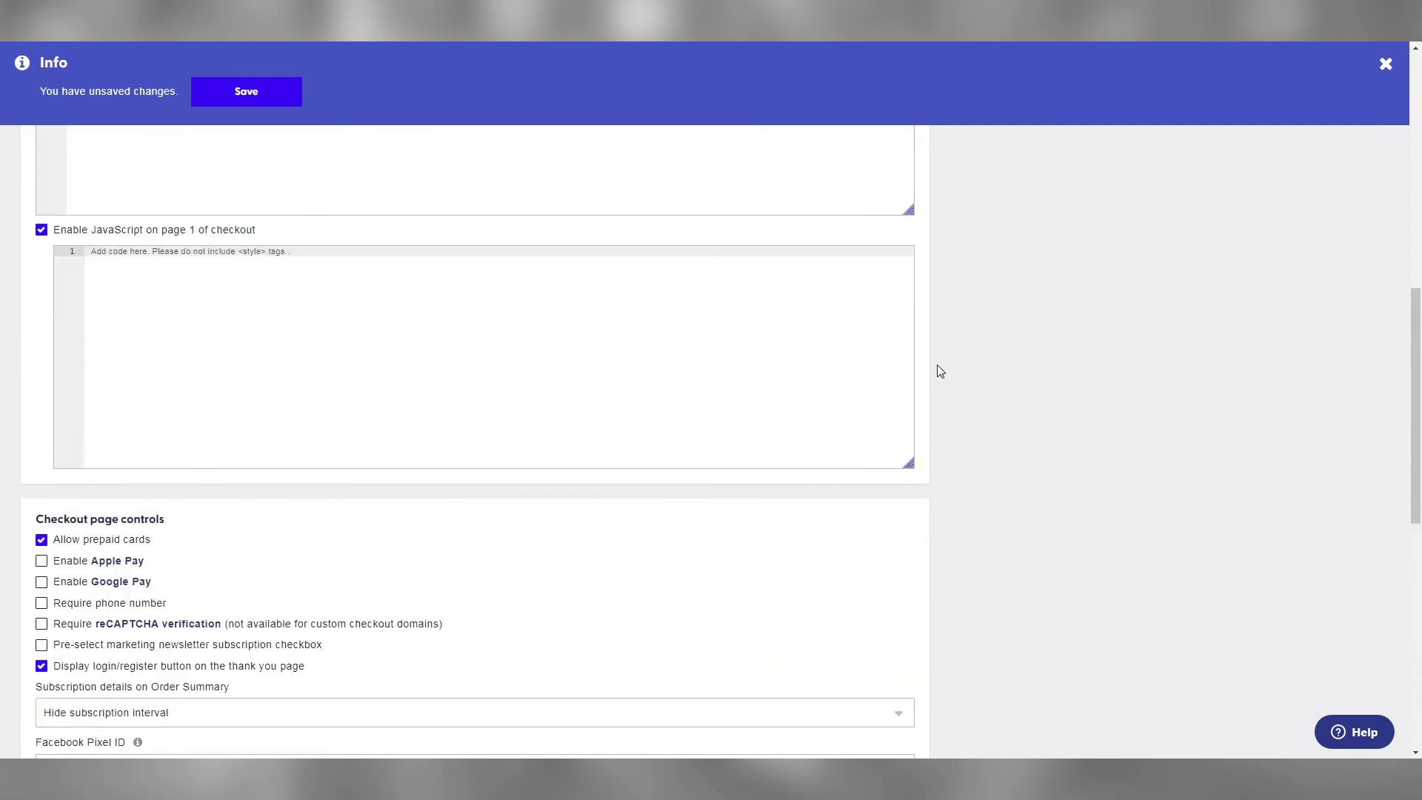
scroll(930, 371, "up", 1)
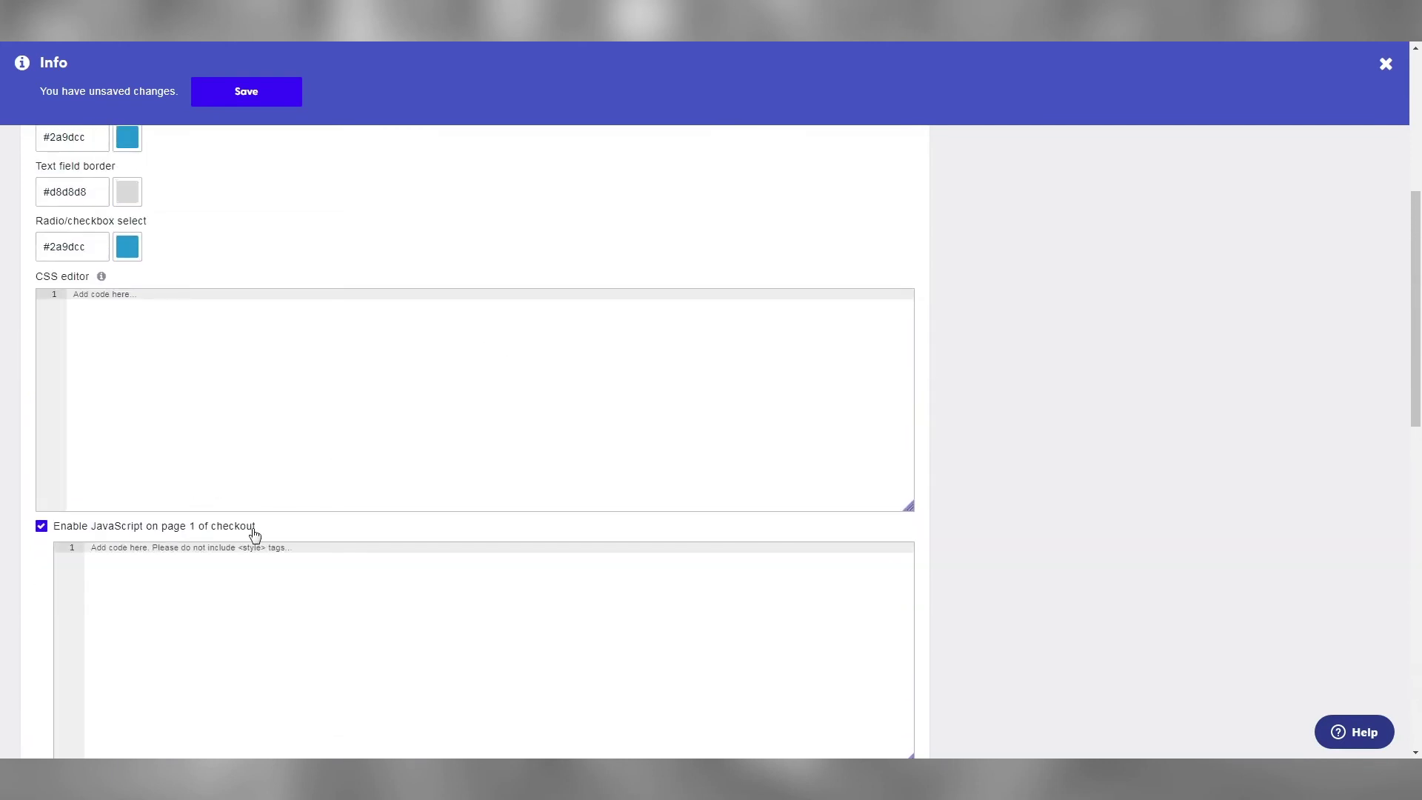
left_click_drag(255, 530, 61, 538)
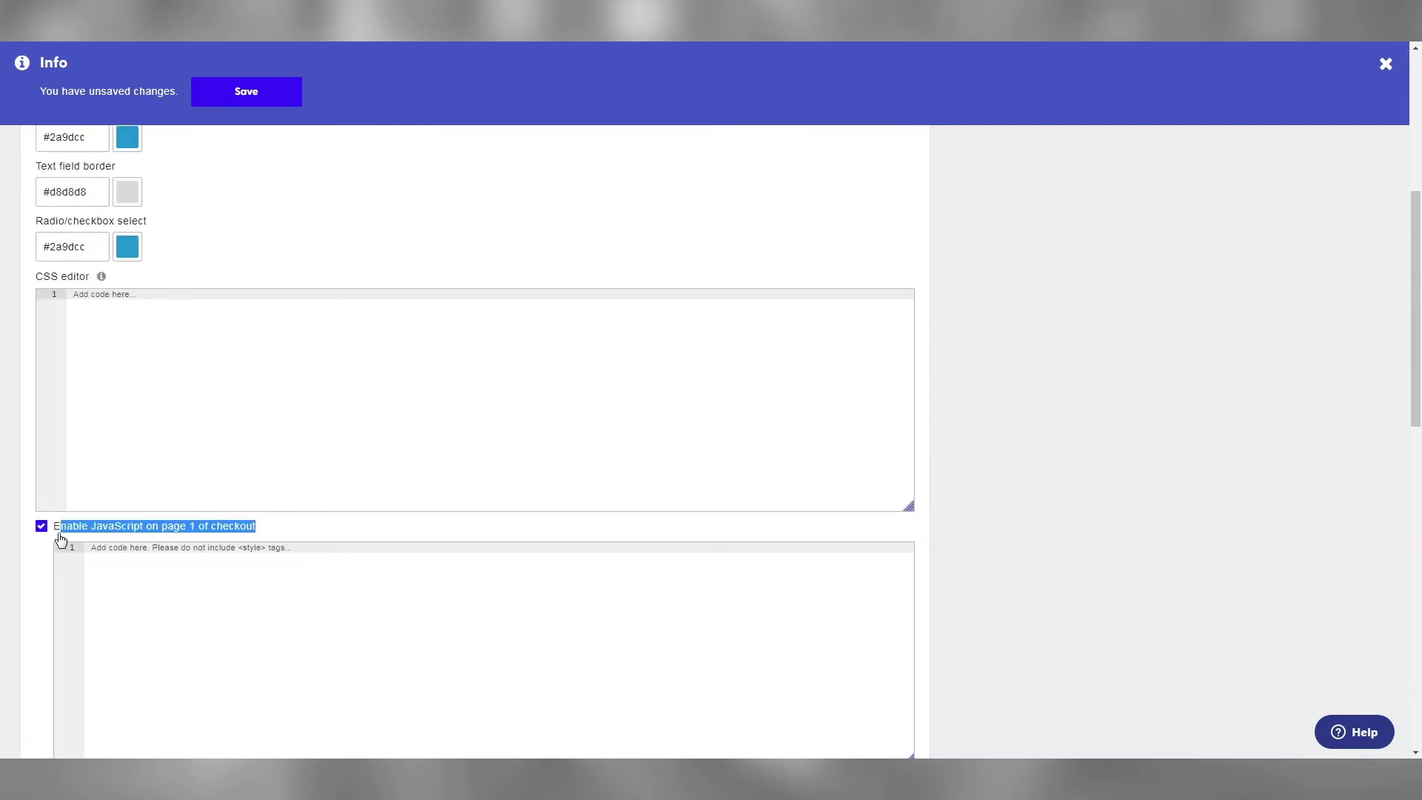
left_click(342, 601)
key("ctrl+v")
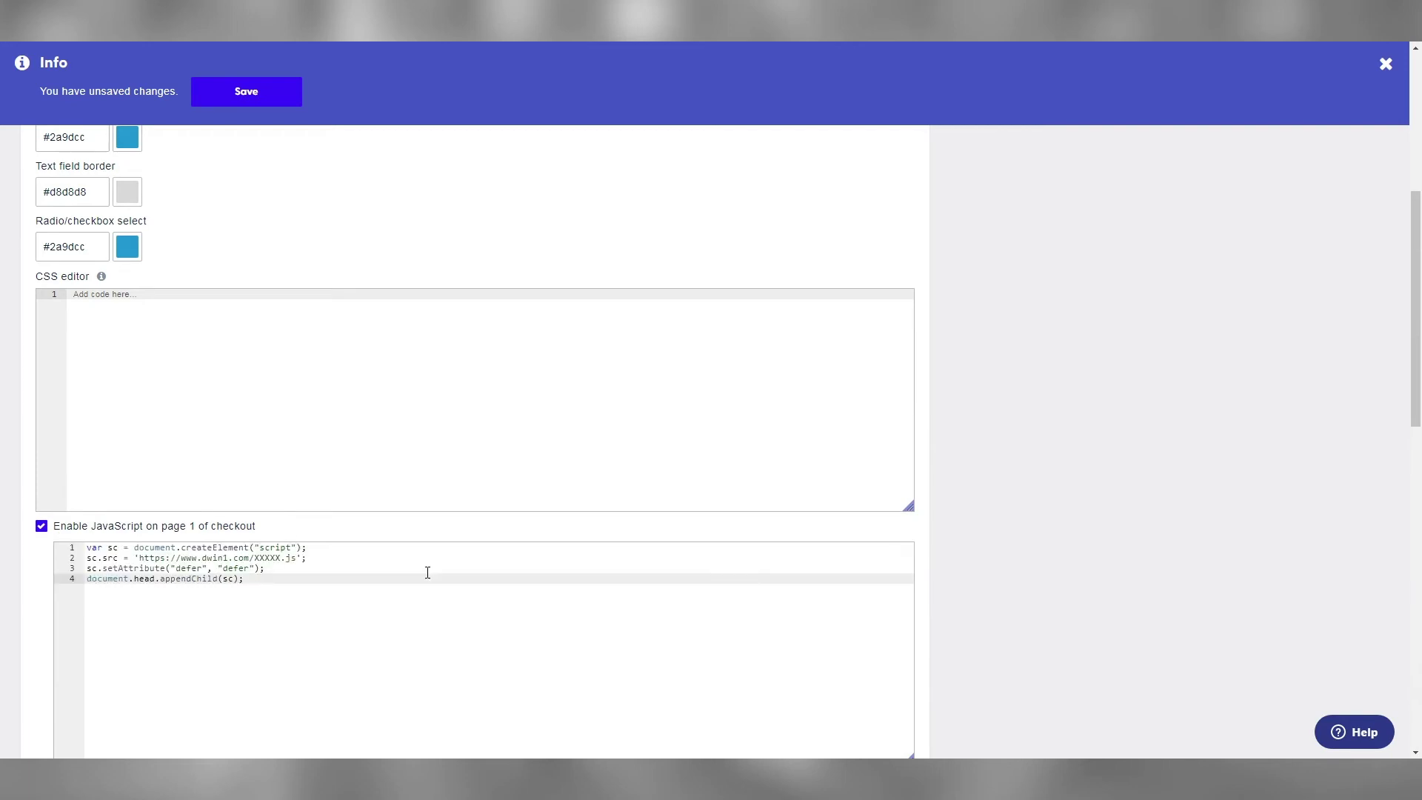
left_click(272, 556)
type(".j")
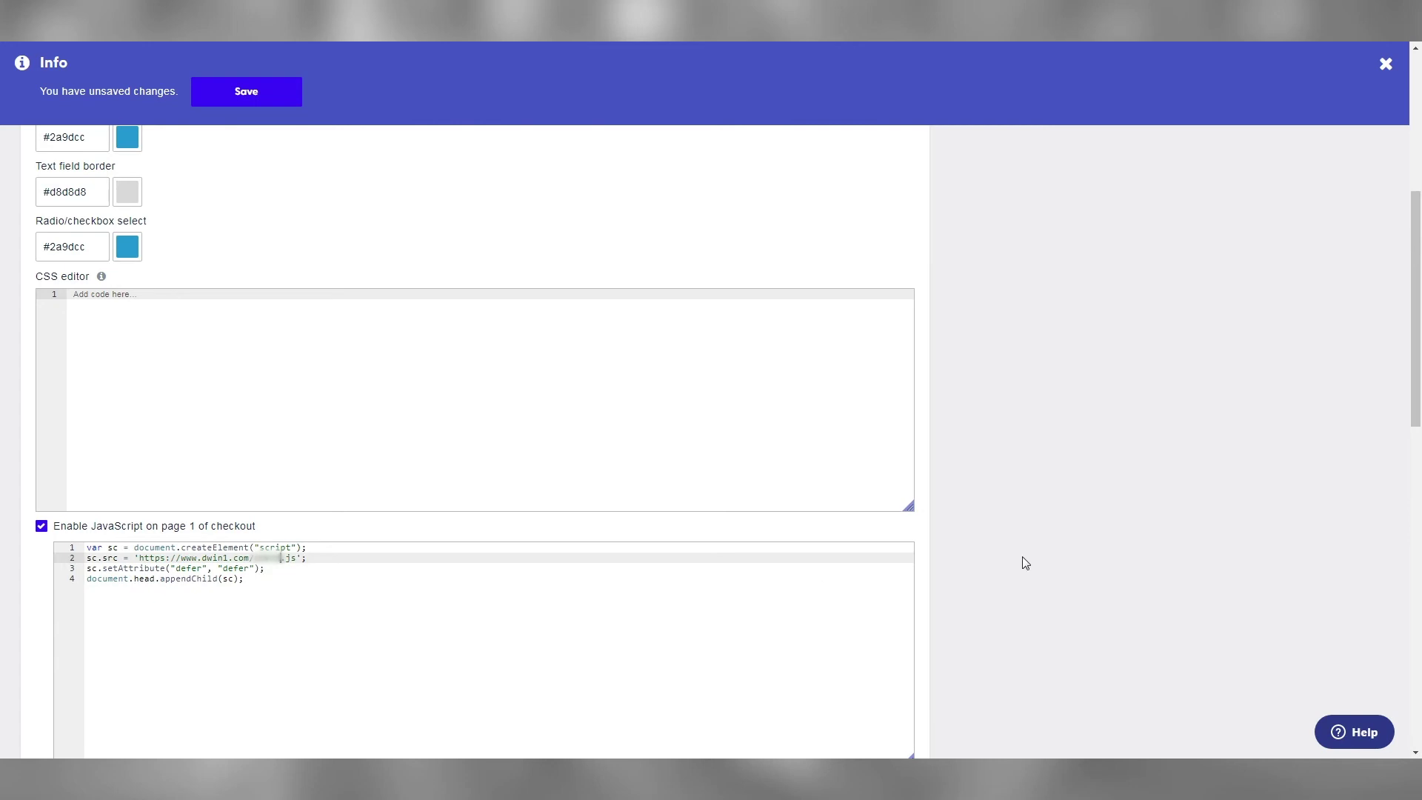
Save the Recharge checkout settings and confirm the store settings update
scroll(1023, 559, "down", 10)
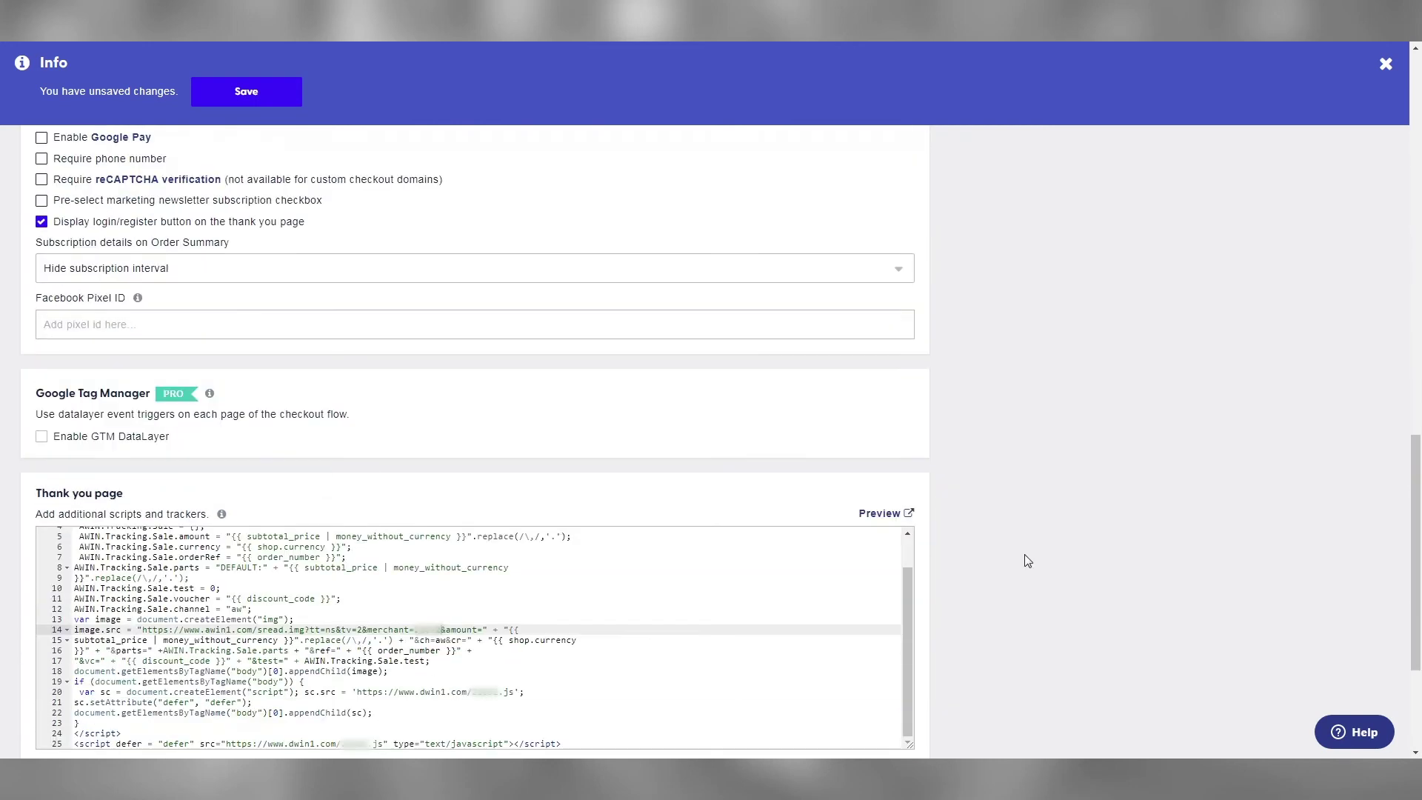
scroll(1027, 561, "down", 3)
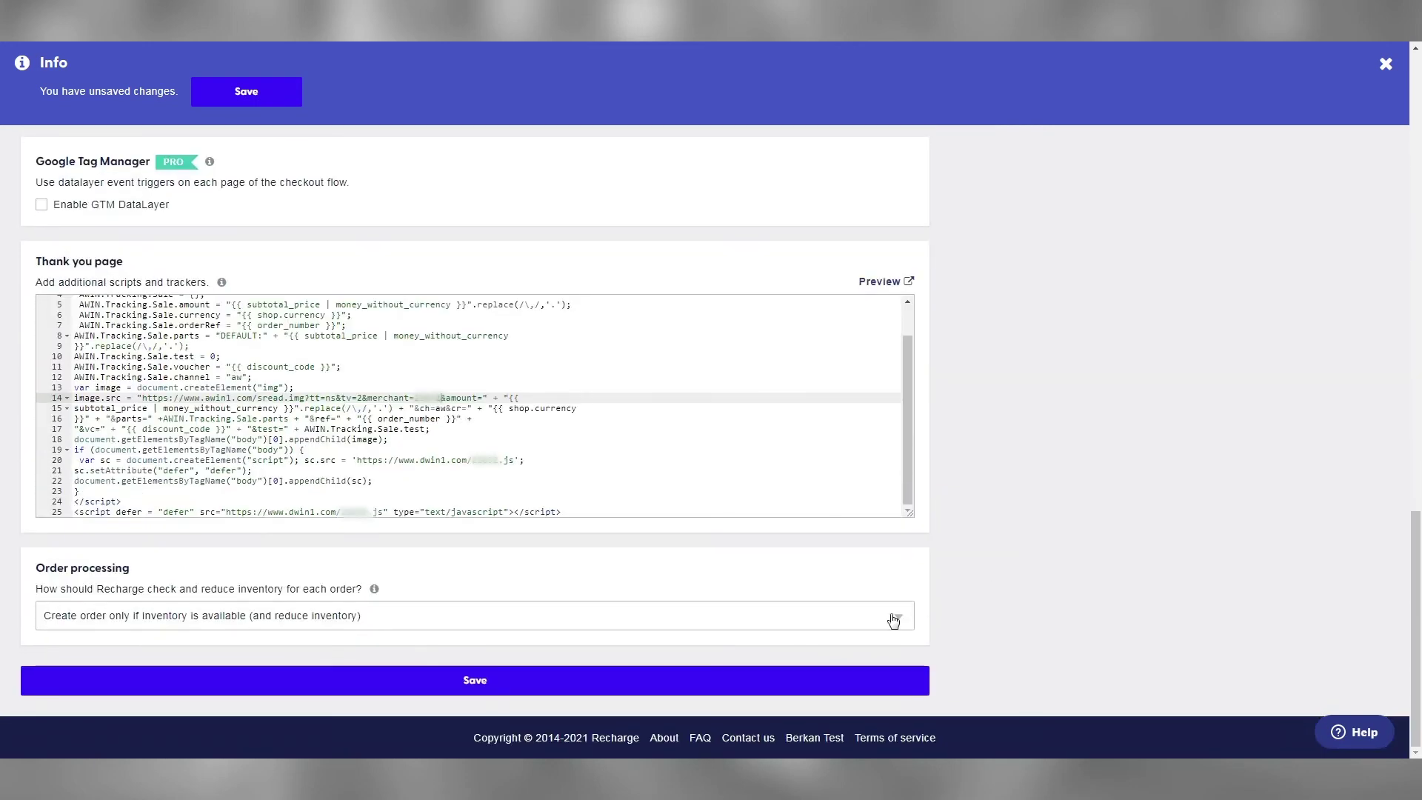
left_click(811, 679)
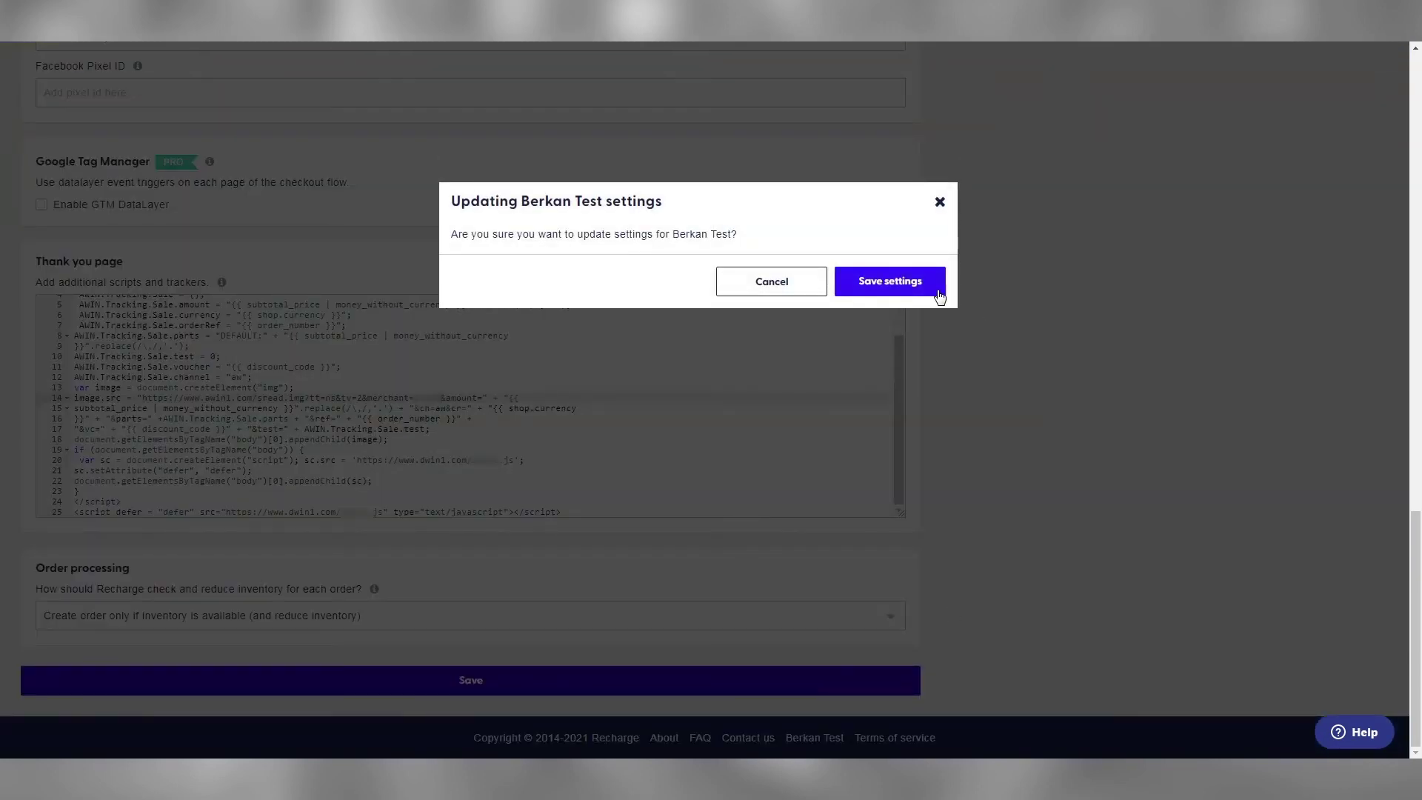
left_click(922, 288)
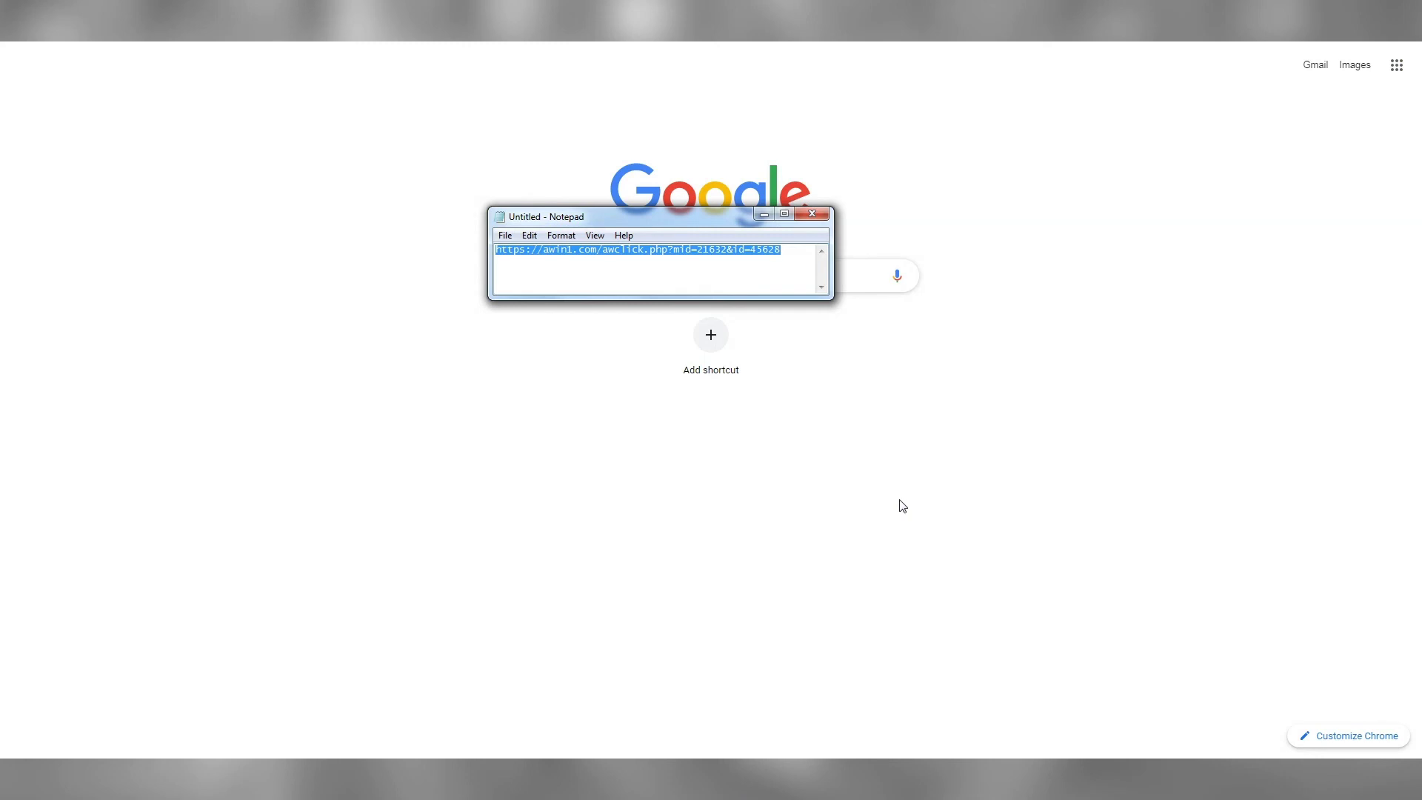
Select the whole Awin click-through link saved in Notepad
key("End")
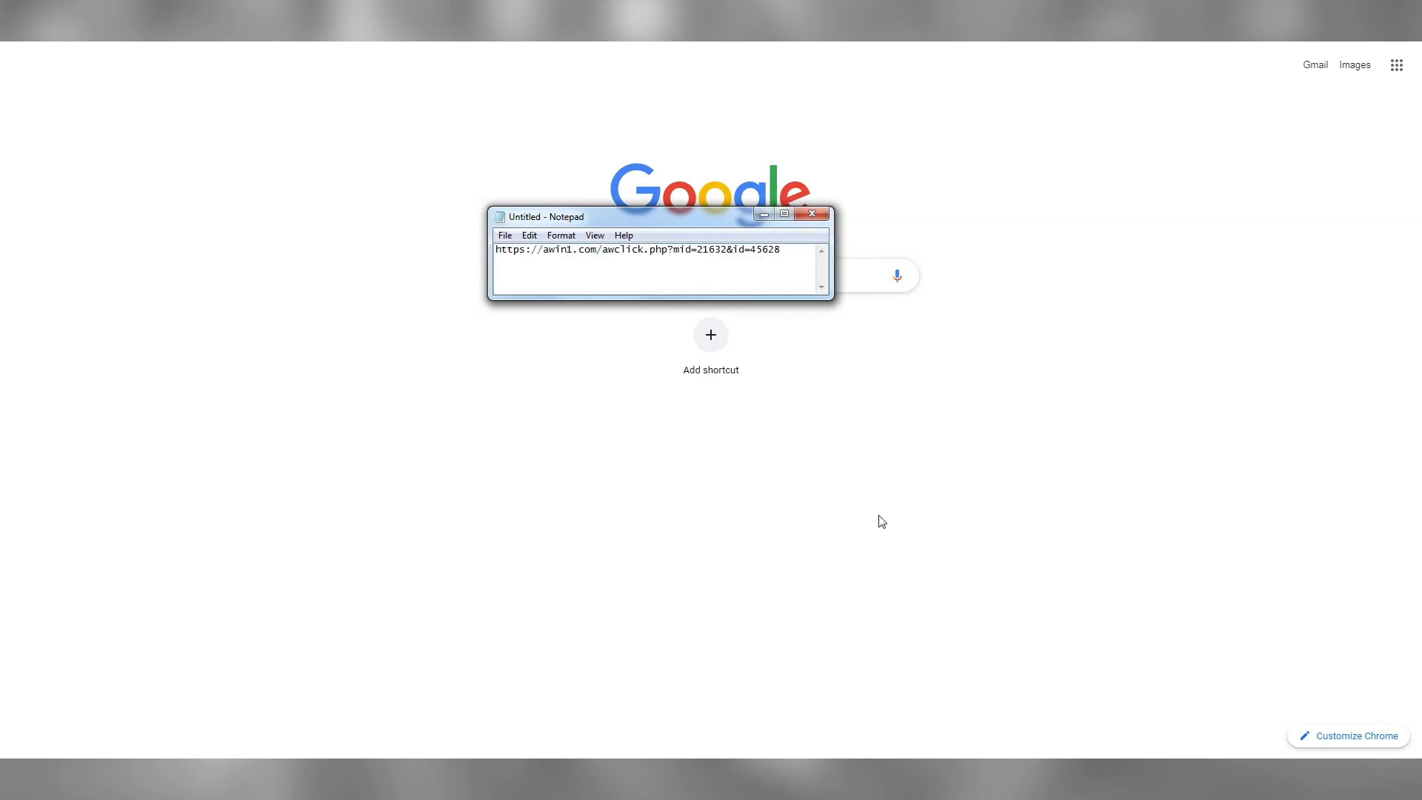
key("ctrl+a")
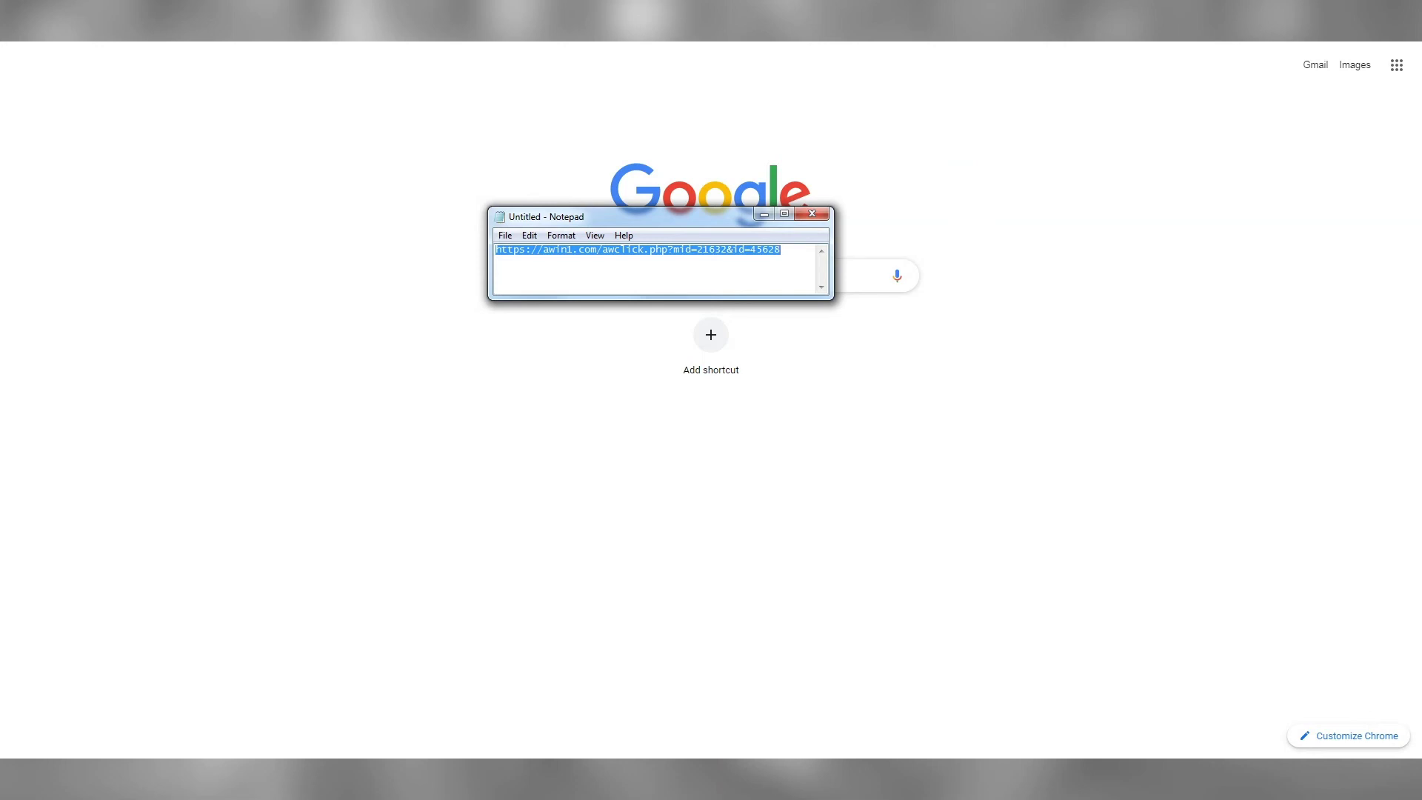
key("alt+Tab")
Follow the Awin click link to the test store and browse its catalog
key("ctrl+v")
key("Return")
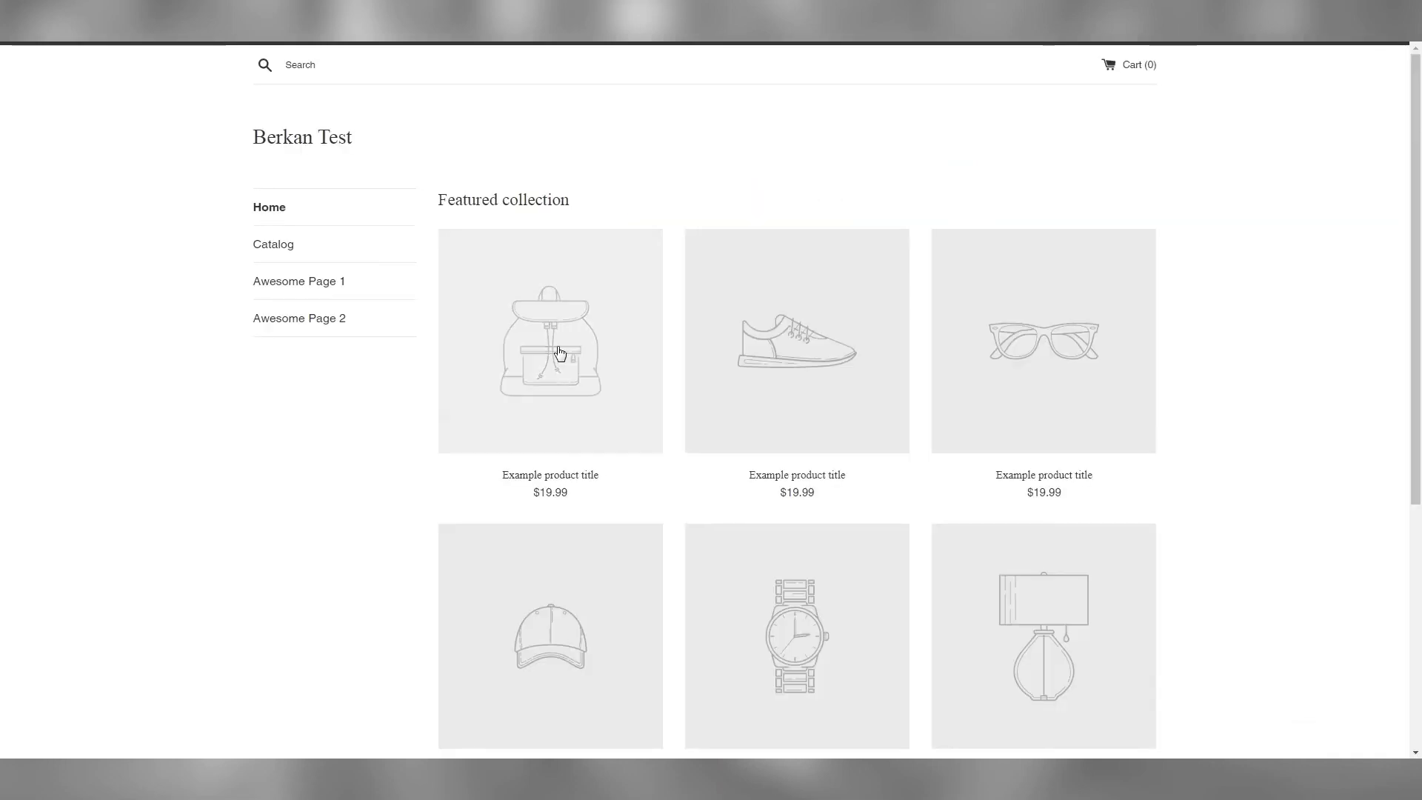
left_click(273, 255)
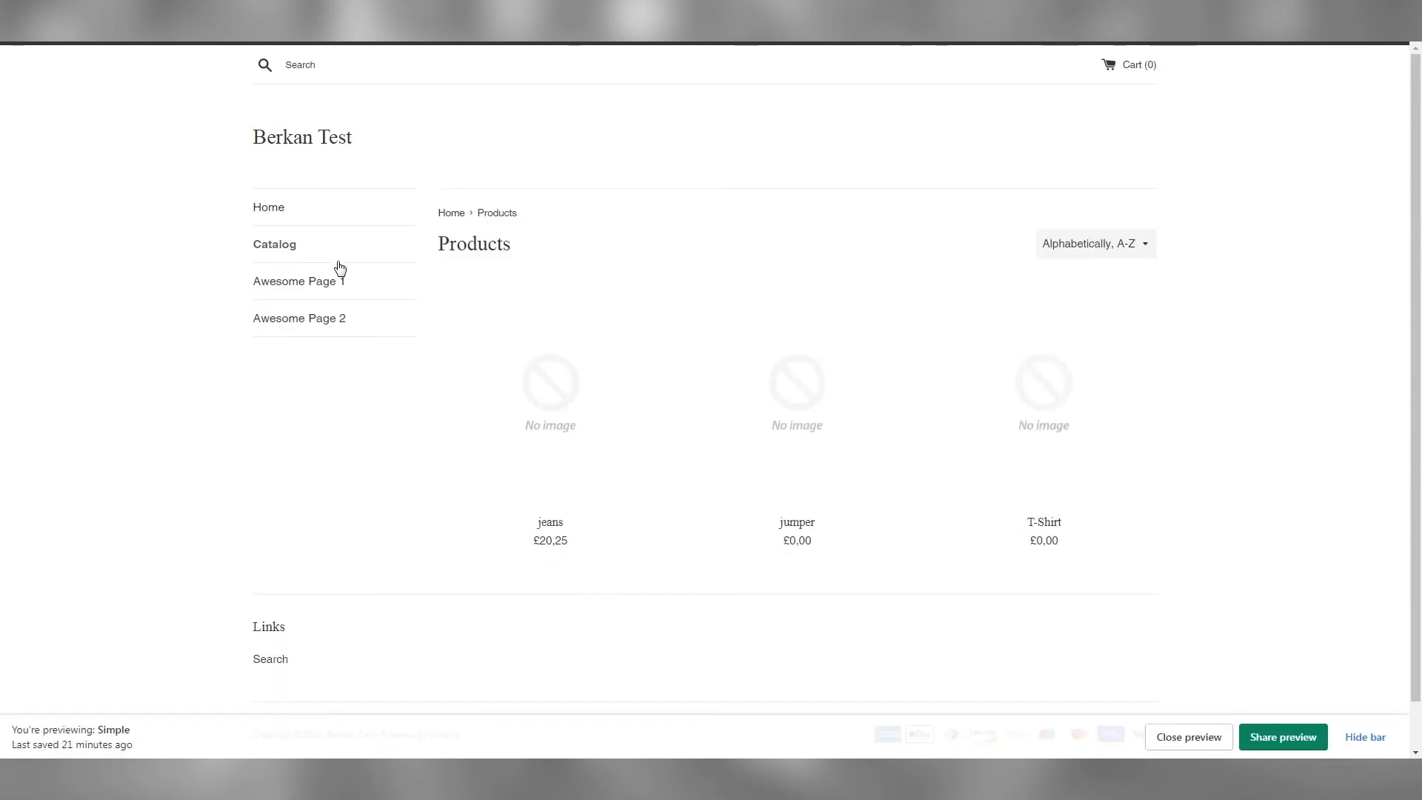
Add the jeans Auto renew subscription (£20.25) to the cart and proceed to checkout
left_click(569, 421)
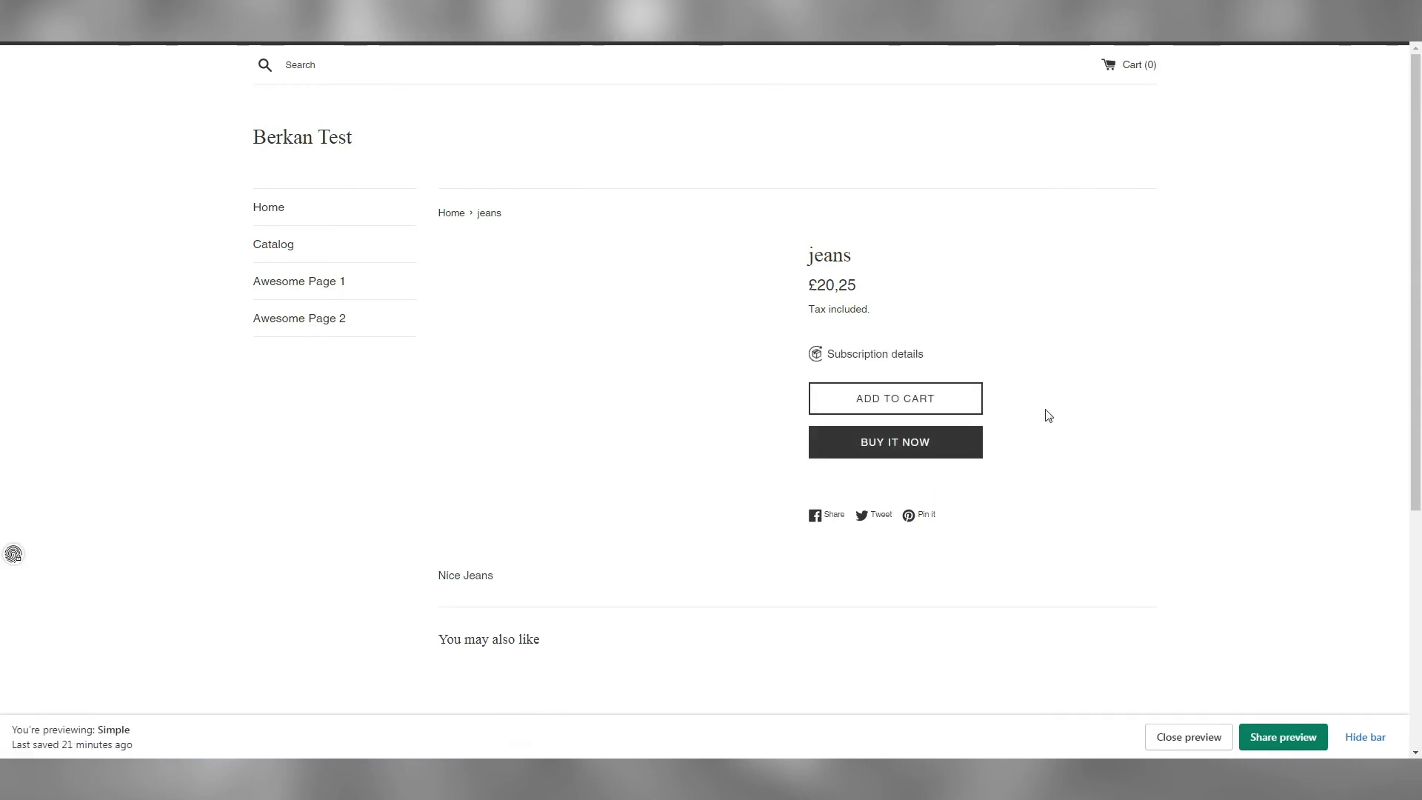
left_click(967, 402)
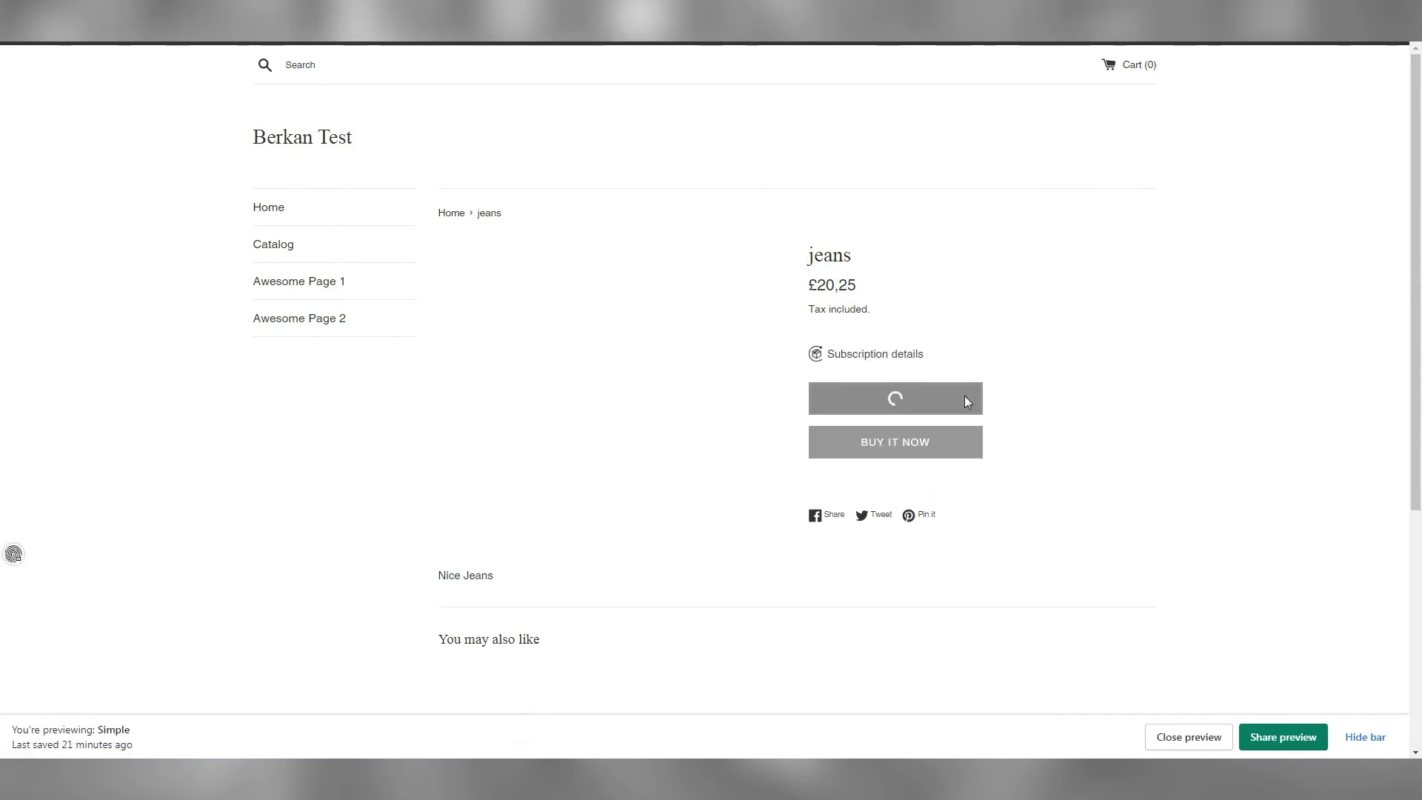
left_click(909, 404)
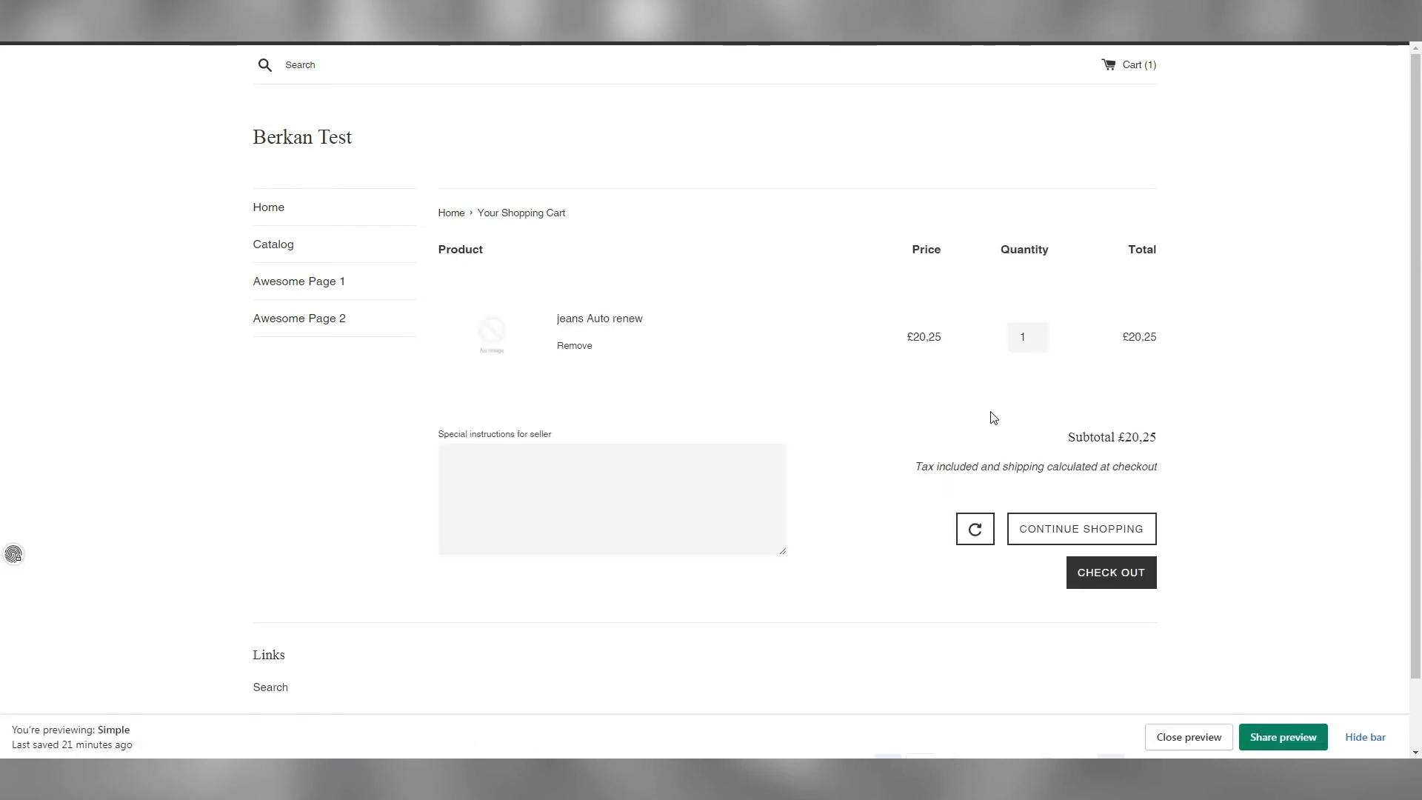
left_click(1109, 578)
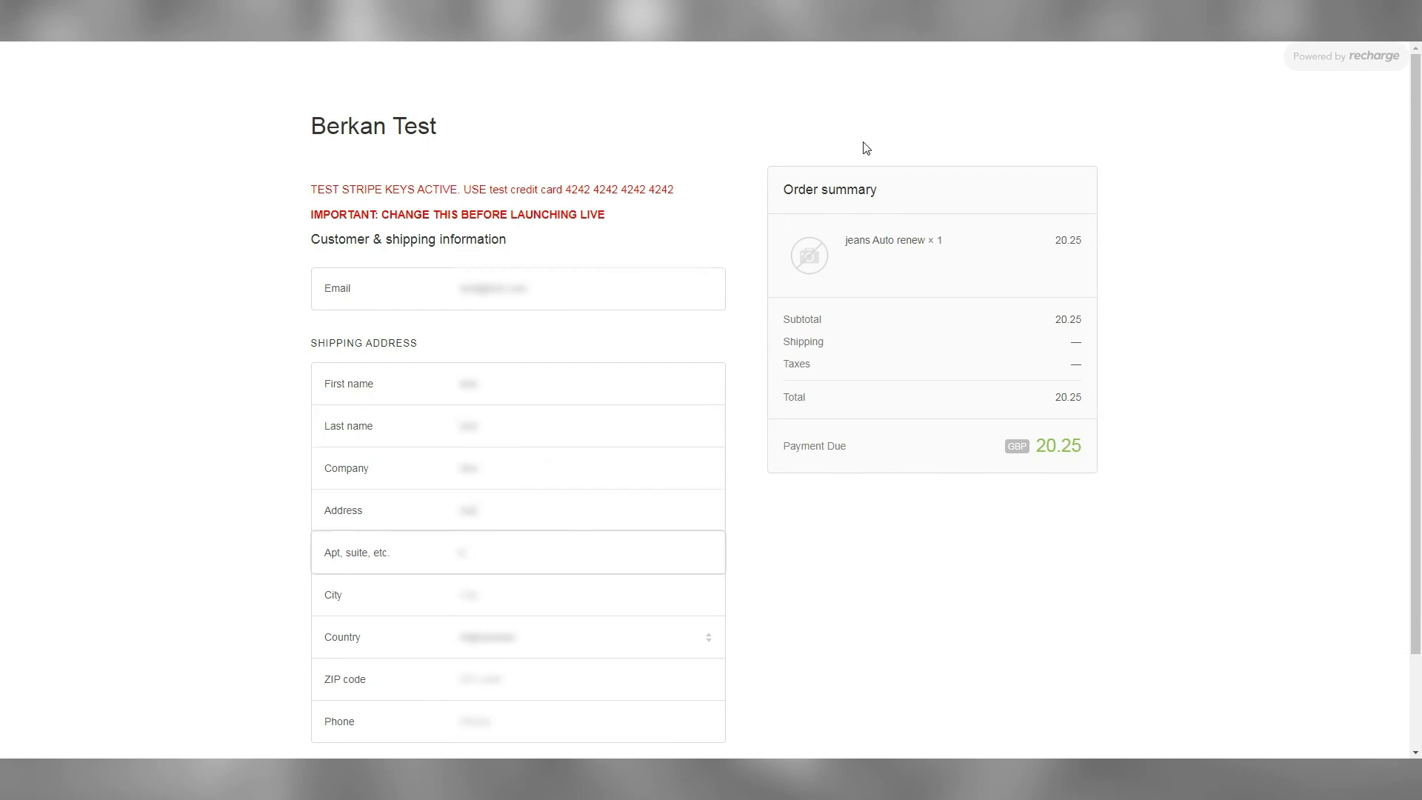
Complete the shipping address with country, postcode and phone number, then continue to payment
key("Tab")
scroll(864, 143, "down", 3)
left_click(594, 532)
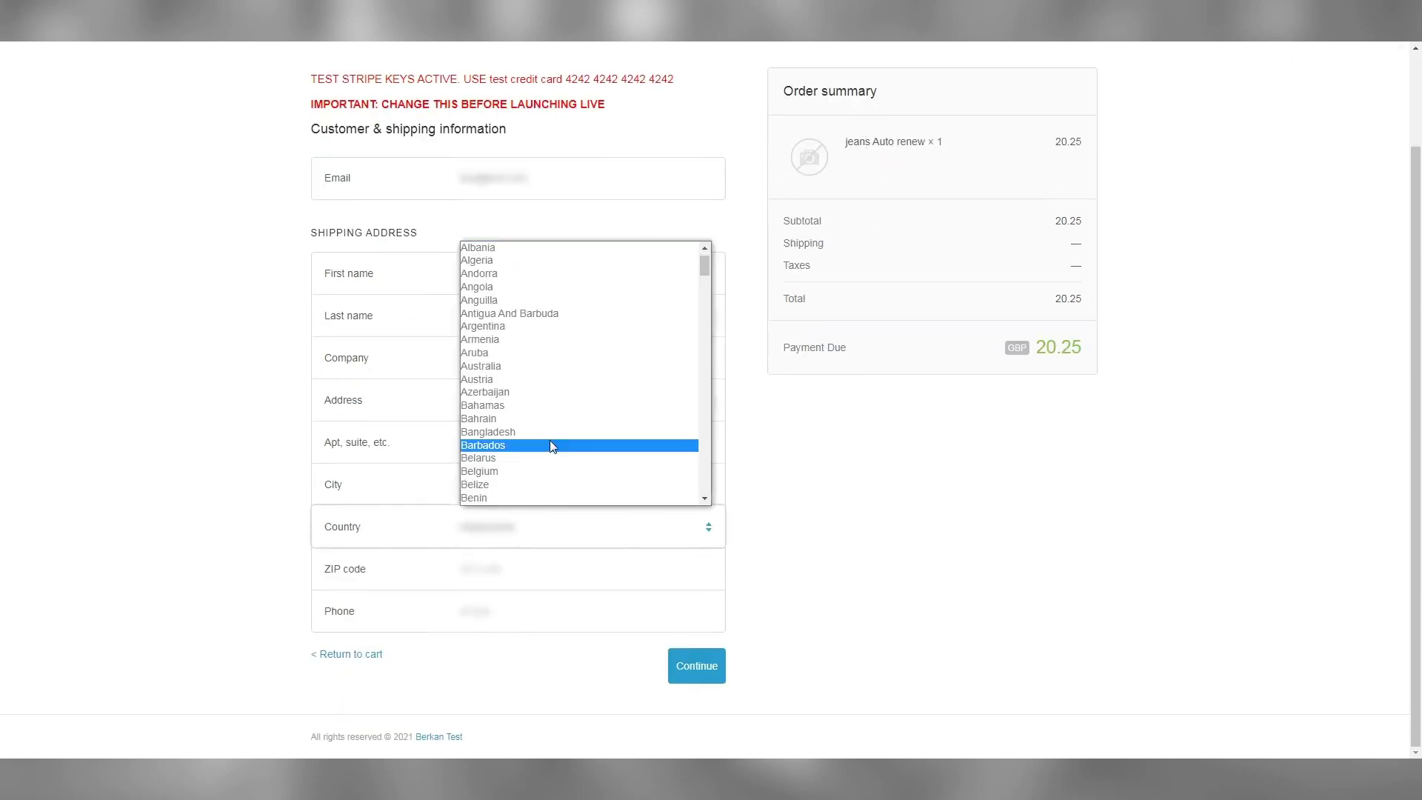
scroll(552, 414, "down", 20)
left_click(554, 385)
key("Tab")
type("SW1")
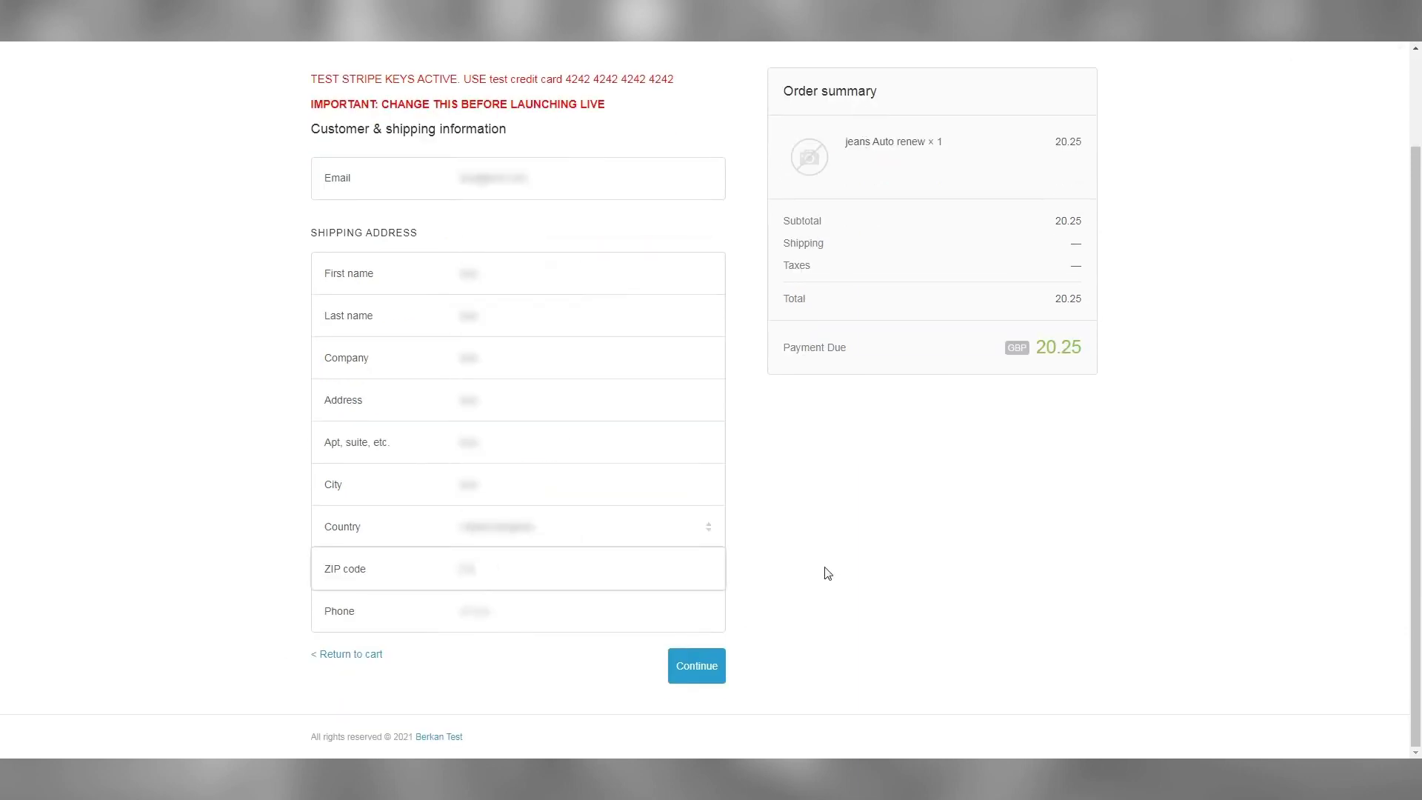
type("A 1AA")
key("Tab")
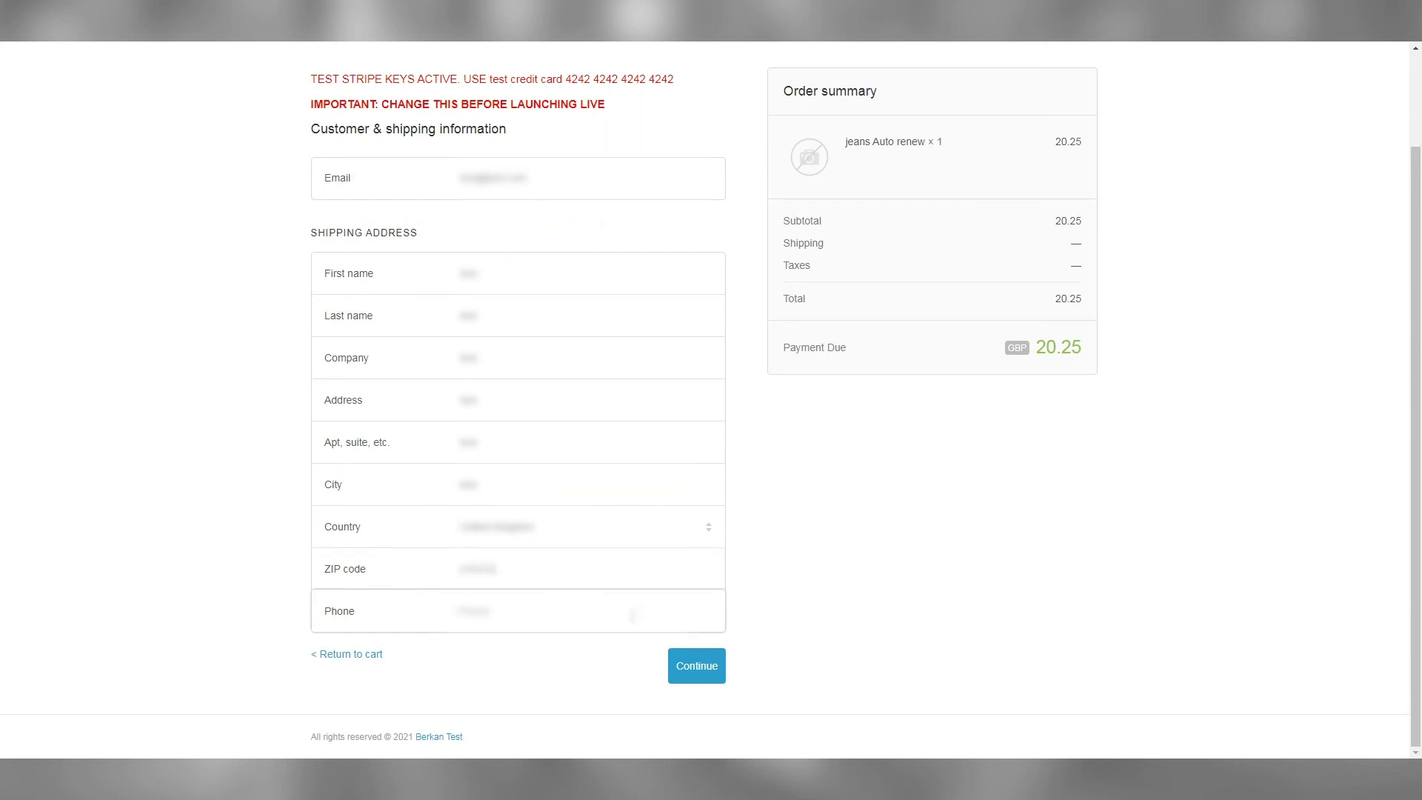
type("555")
left_click(722, 664)
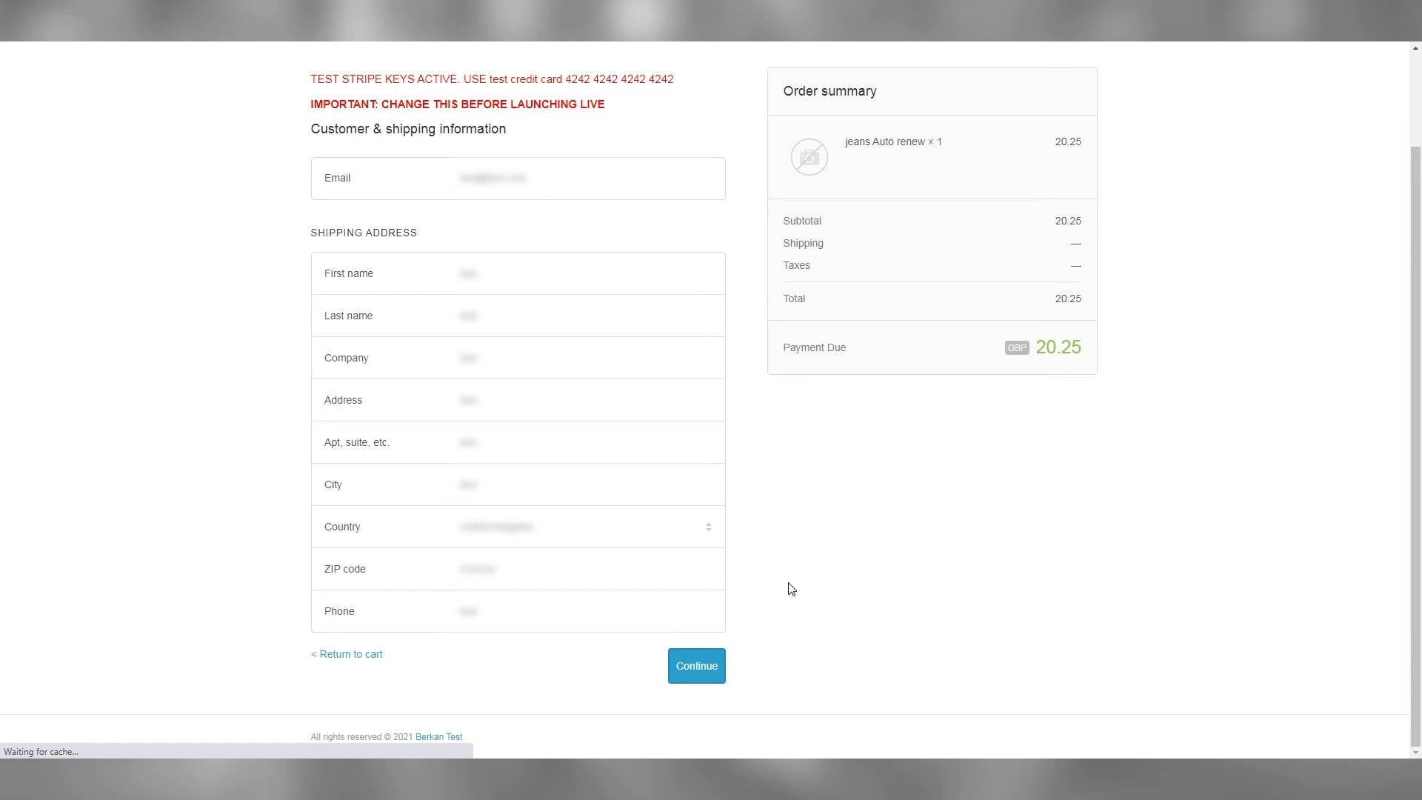
Enter the test credit card number with a 12/30 expiry date
right_click(787, 371)
left_click(782, 456)
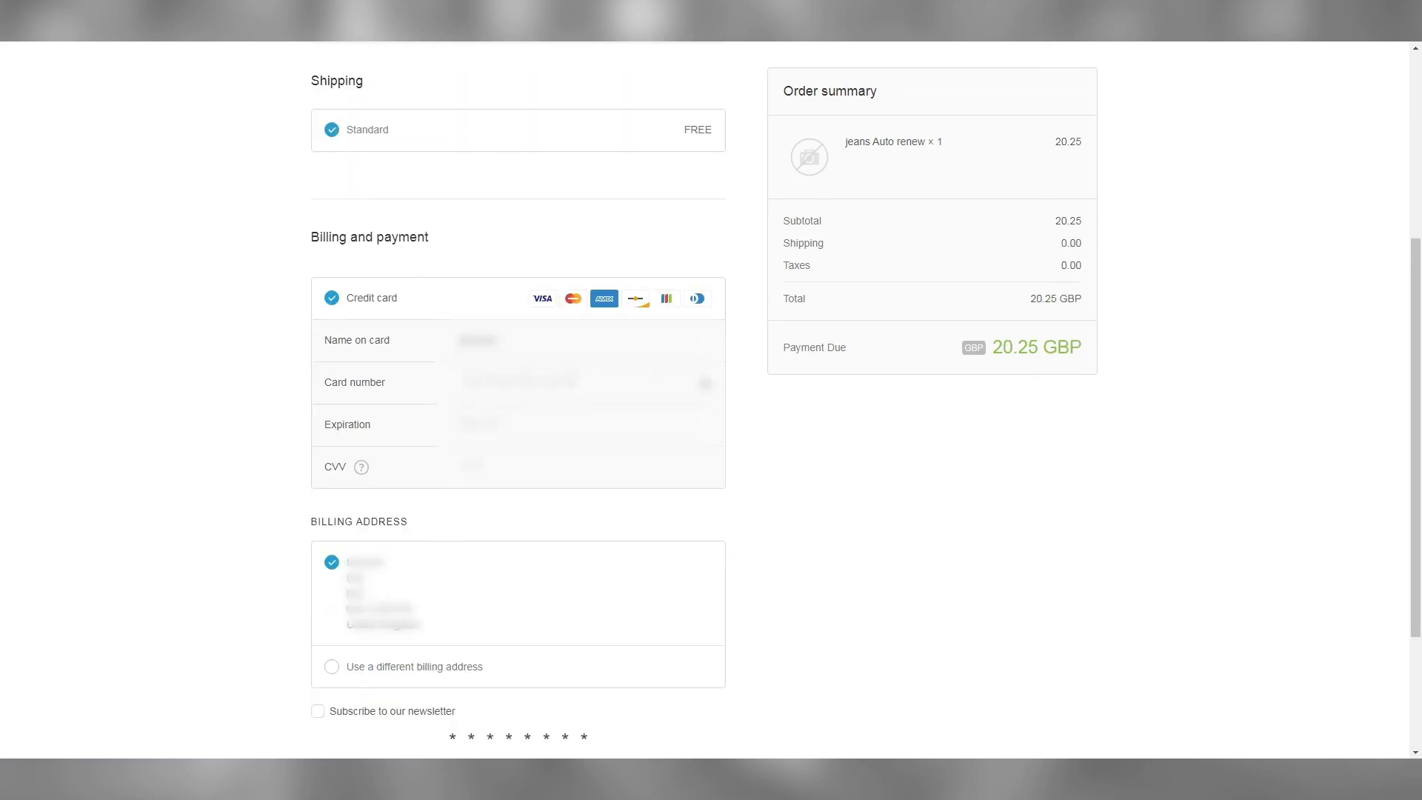
left_click(557, 381)
type("4242424242424242")
key("Tab")
type("1230")
key("Tab")
Enter the card security code and open the DevTools Network panel filtered on 'sread'
type("123")
scroll(826, 518, "down", 2)
right_click(810, 470)
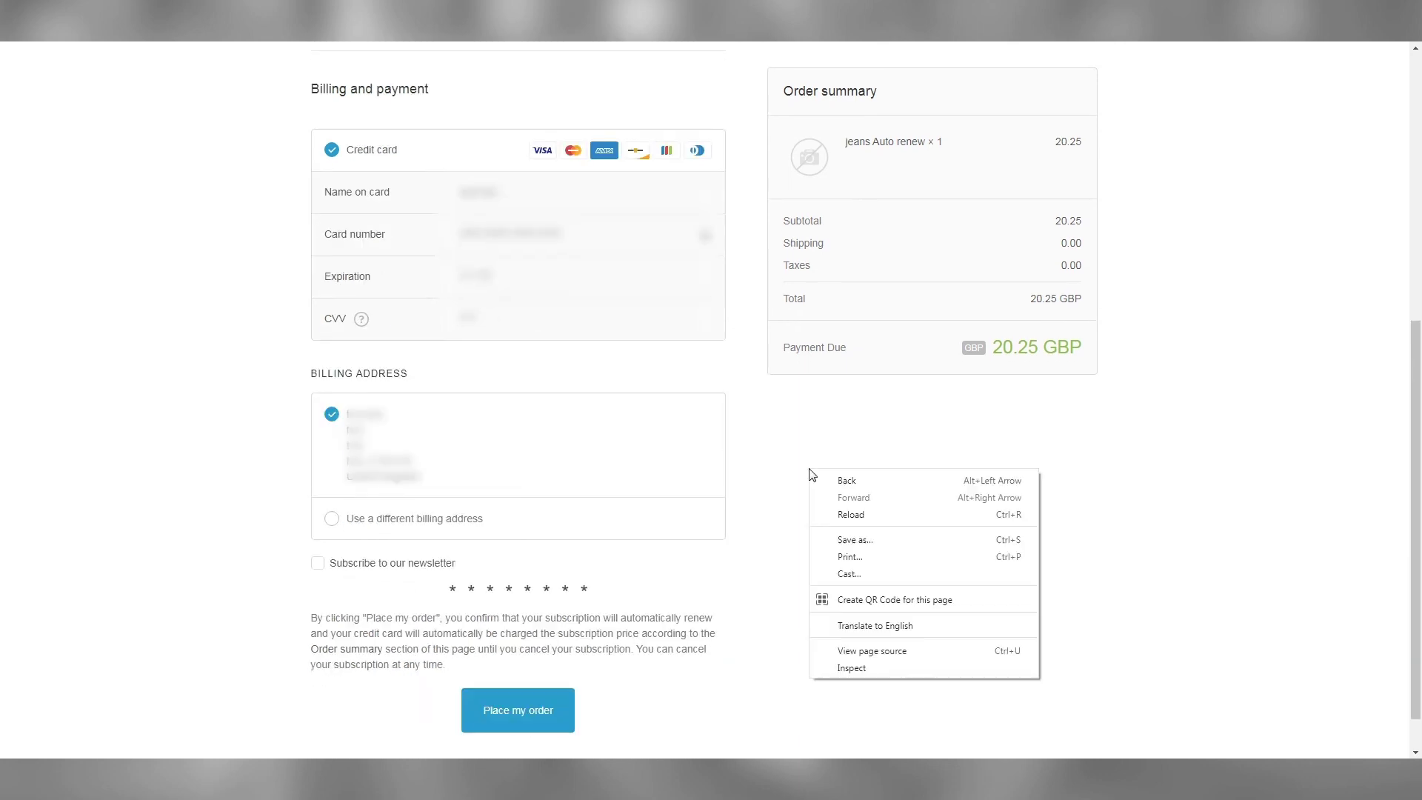
left_click(851, 668)
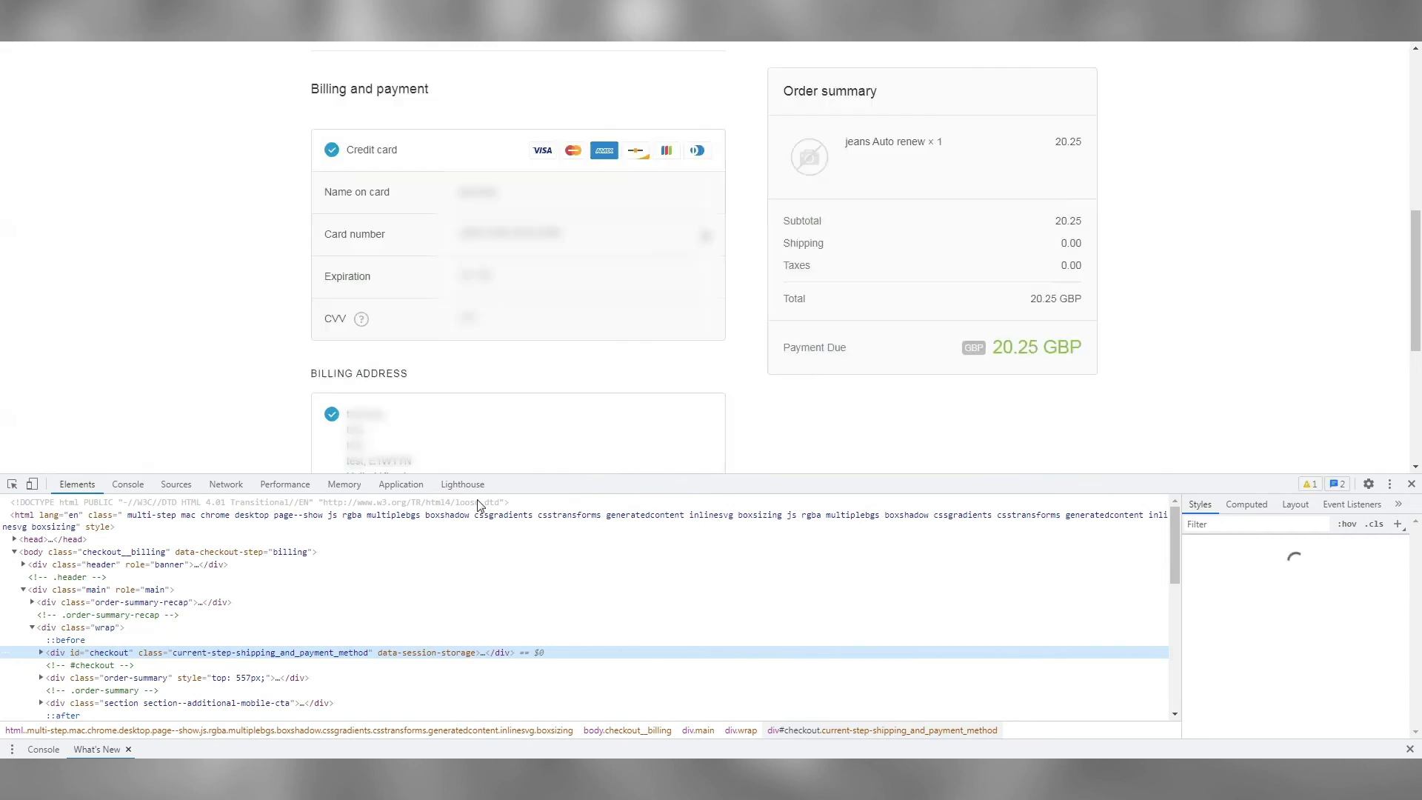
left_click(226, 484)
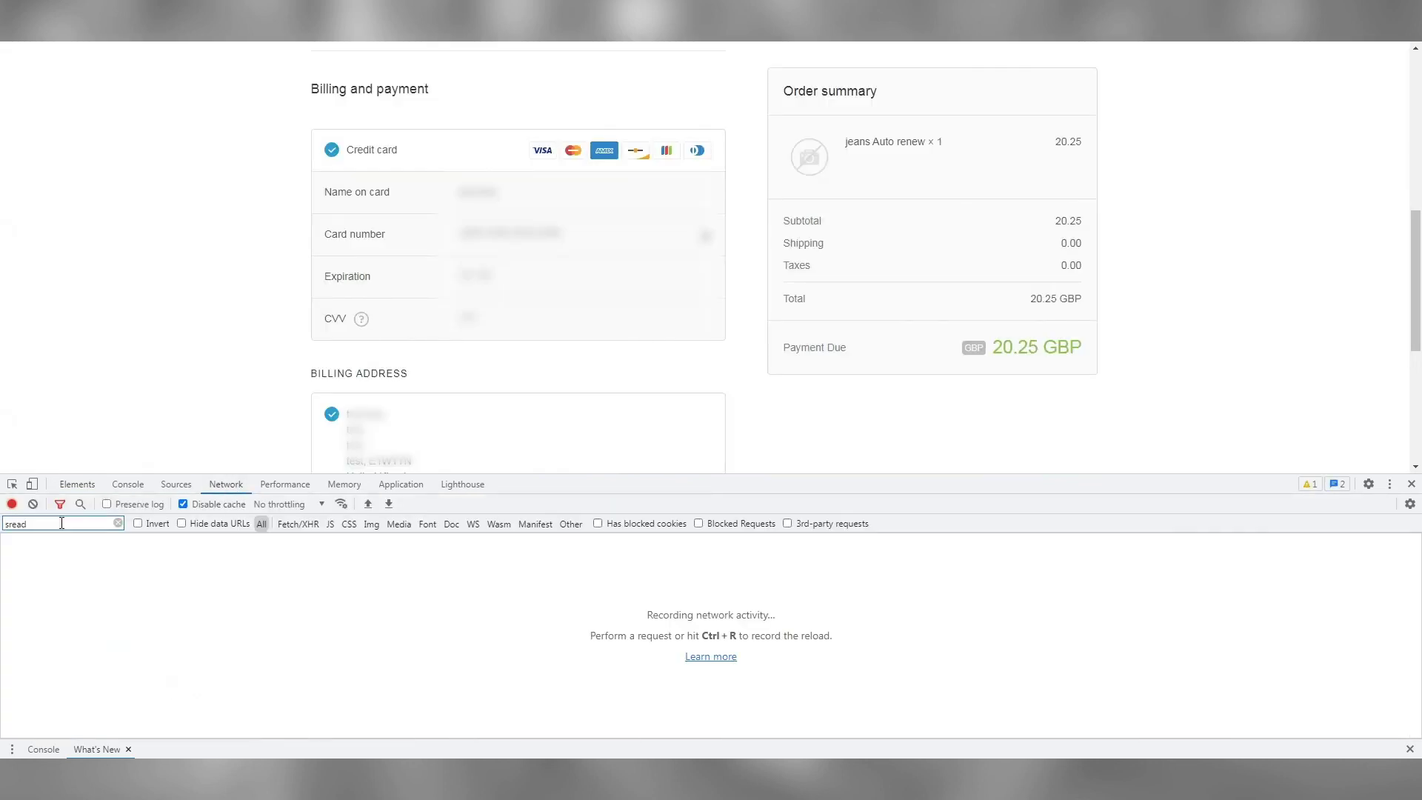
left_click_drag(43, 526, 2, 527)
left_click(30, 525)
scroll(749, 387, "down", 5)
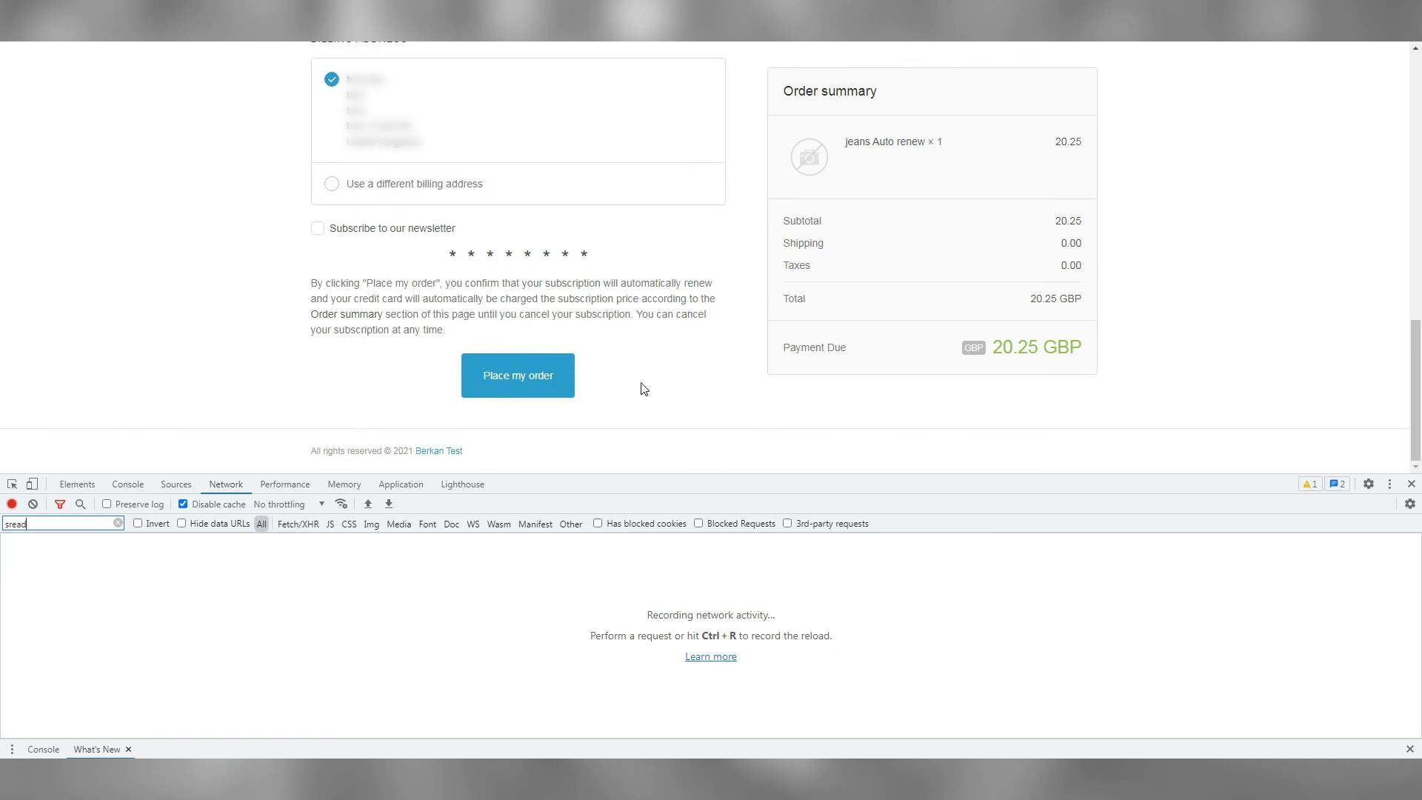
Place the test order and inspect sread.js query parameters showing amount 20.25 and currency GBP
left_click(543, 382)
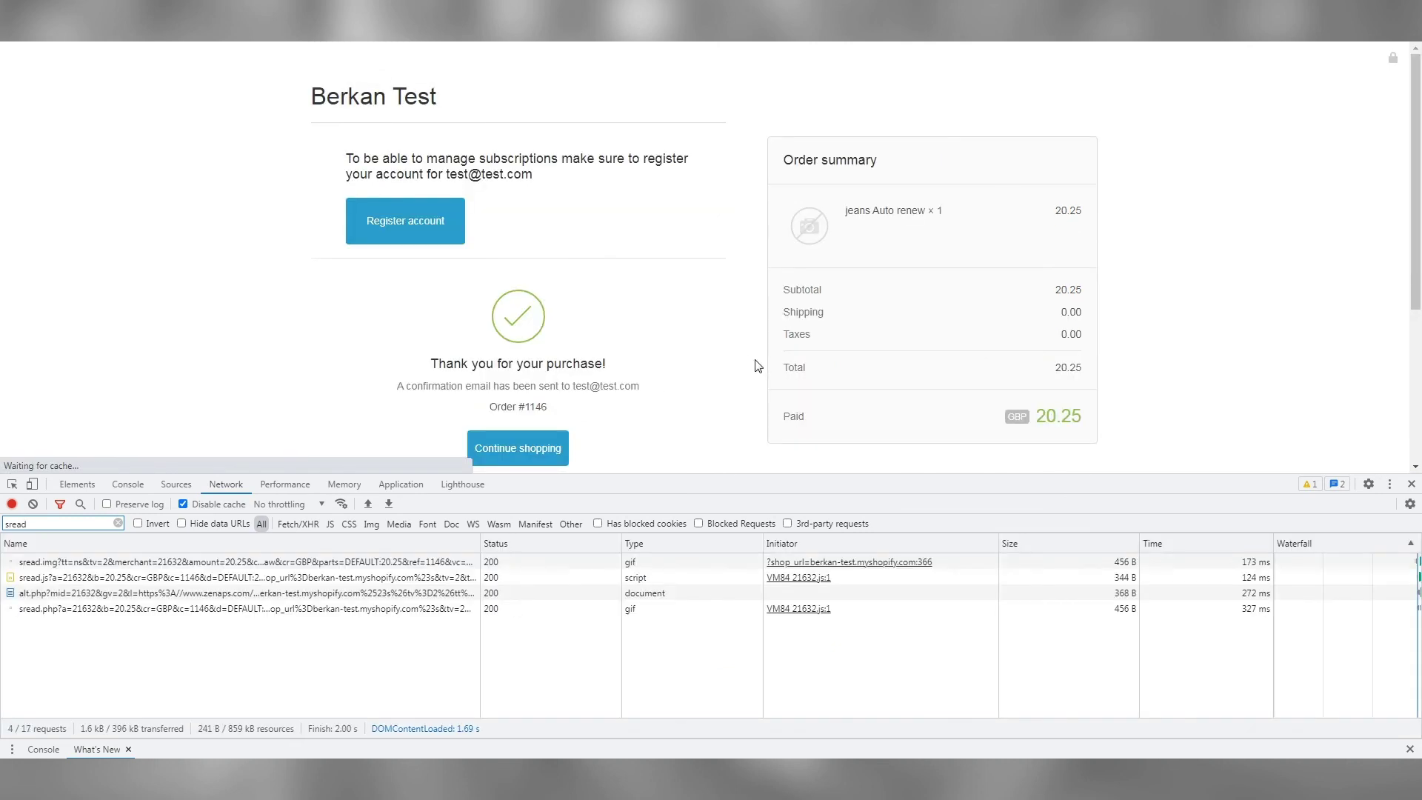
left_click(271, 581)
scroll(390, 672, "down", 2)
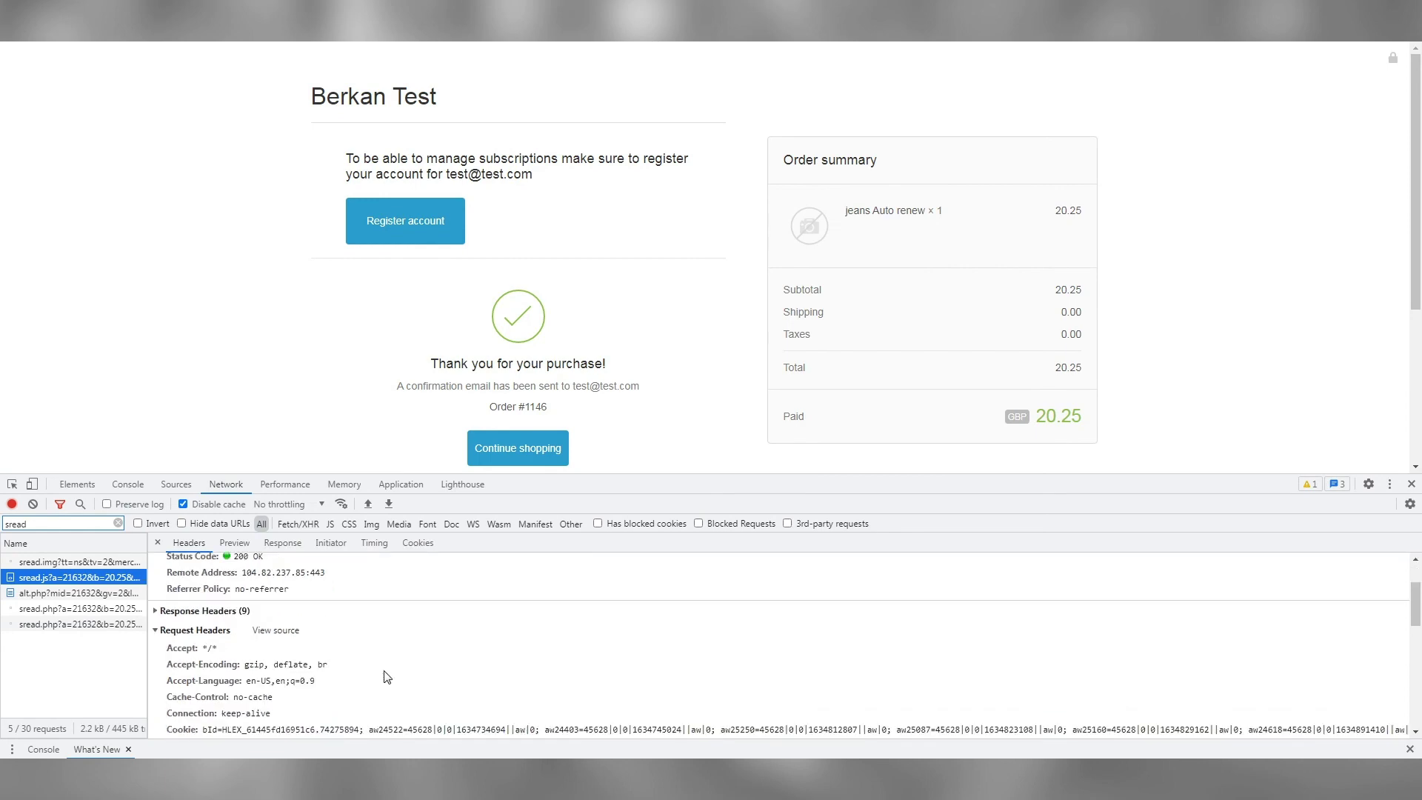
scroll(387, 676, "down", 5)
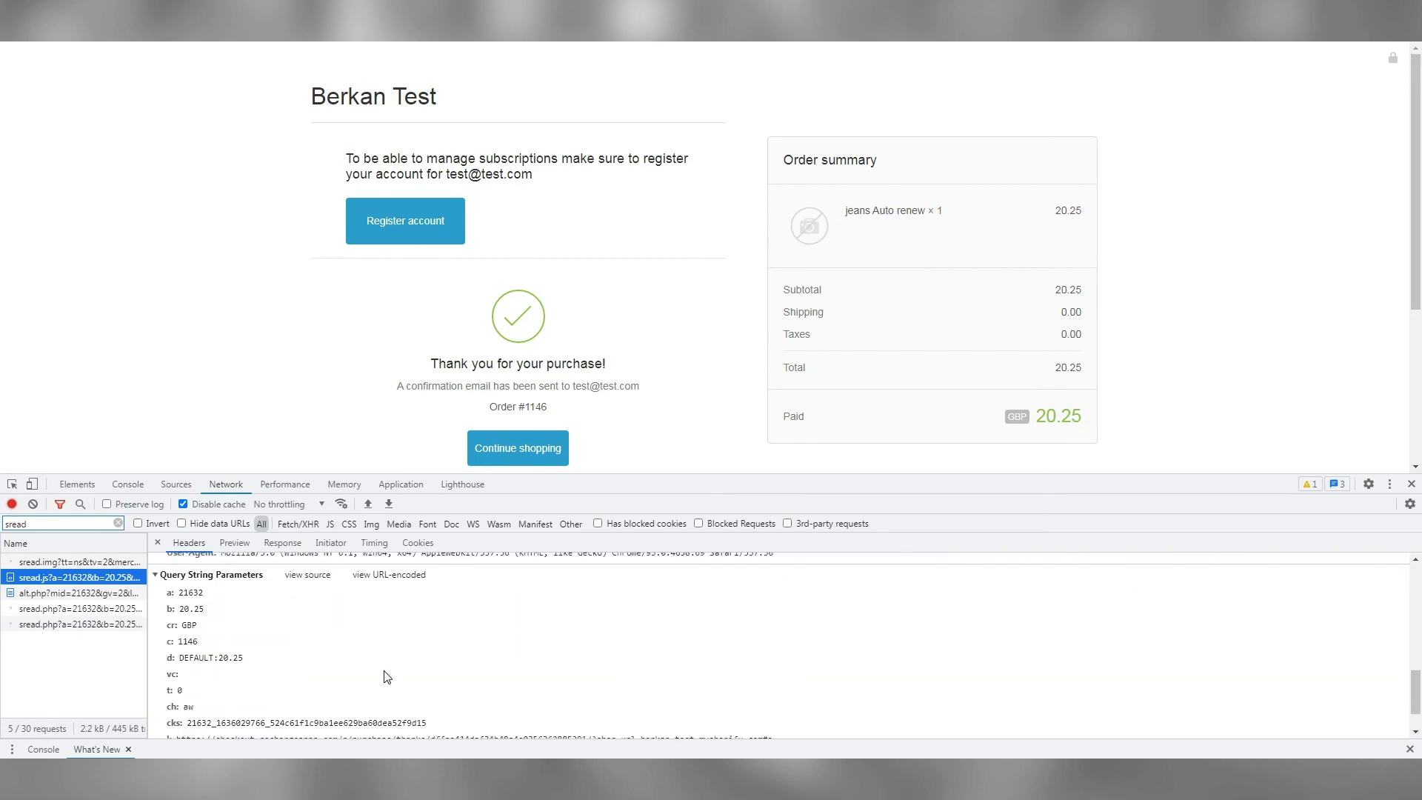